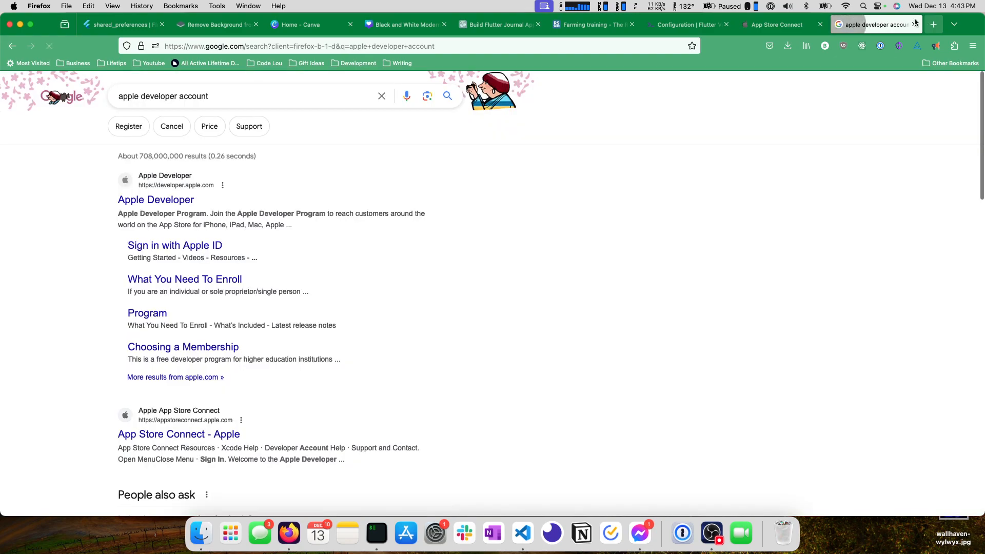
Open the Apple Developer site's account sign-in page and fill in the account's e-mail.
{"action": "left_click", "coordinate": [160, 191]}
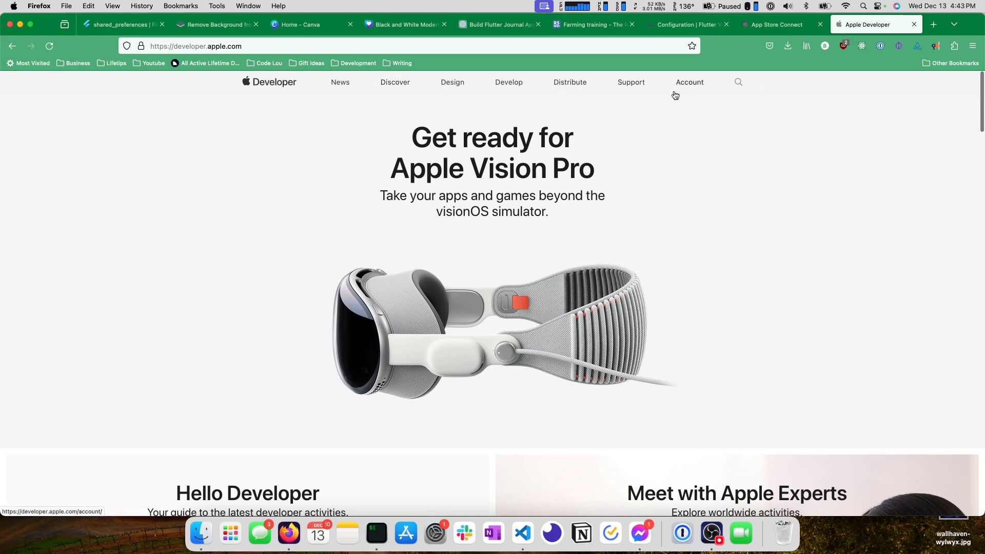
{"action": "left_click", "coordinate": [689, 85]}
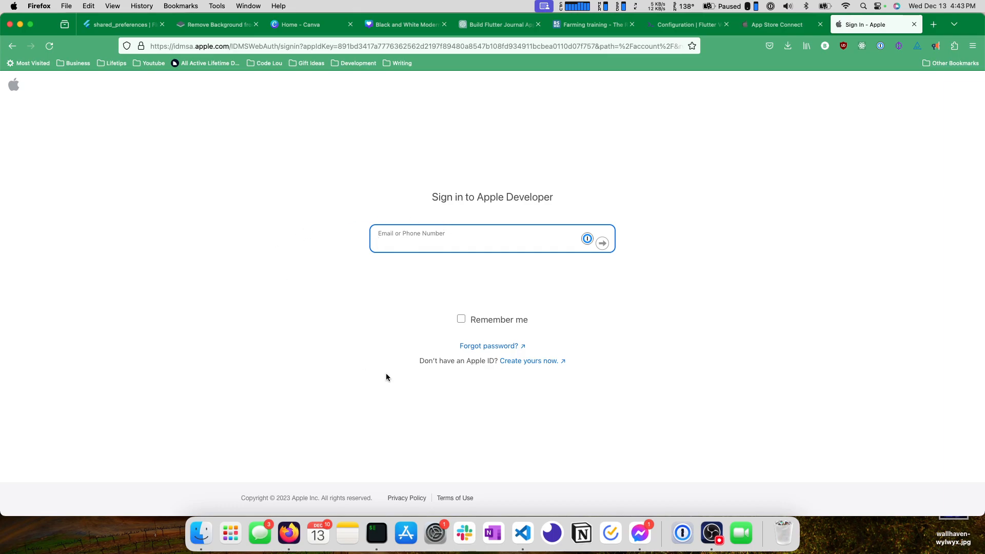
{"action": "double_click", "coordinate": [445, 361]}
{"action": "left_click", "coordinate": [449, 239]}
{"action": "type", "text": "brad"}
{"action": "left_click", "coordinate": [587, 239]}
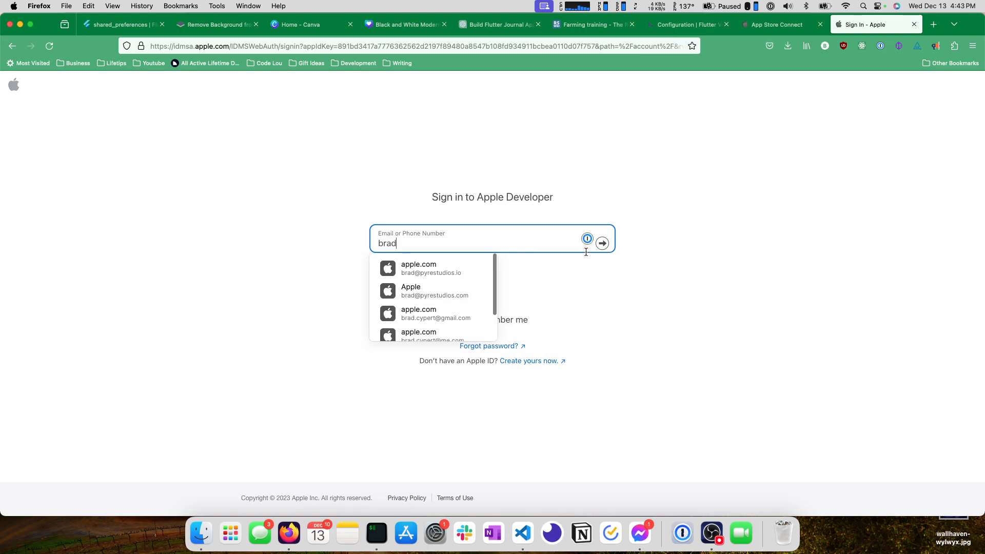
{"action": "left_click", "coordinate": [442, 267]}
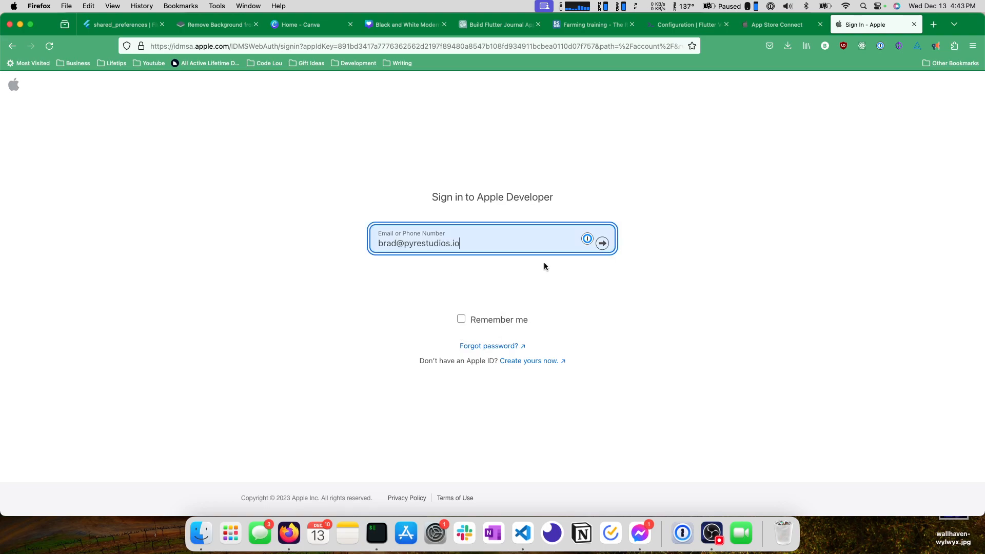
Choose the saved account login from the password manager and submit the e-mail and account password.
{"action": "left_click", "coordinate": [587, 239]}
{"action": "scroll", "coordinate": [459, 302], "scroll_direction": "down", "scroll_amount": 1}
{"action": "left_click", "coordinate": [461, 286]}
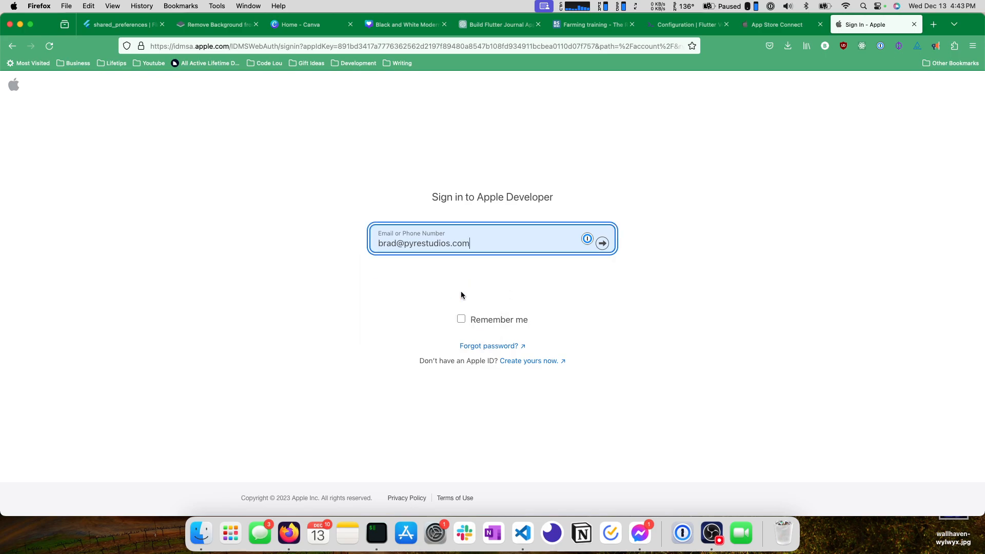
{"action": "left_click", "coordinate": [605, 247]}
{"action": "left_click", "coordinate": [602, 272]}
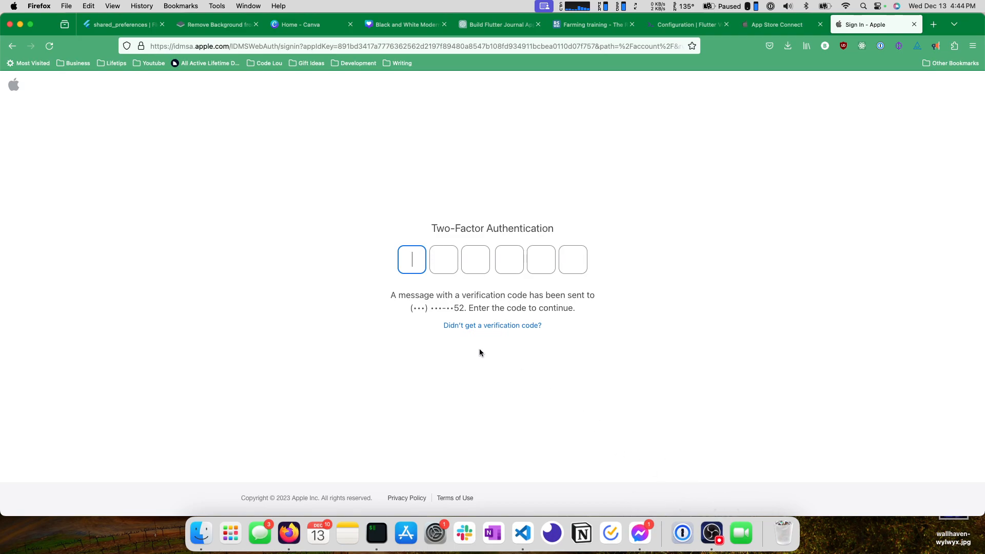
{"action": "left_click", "coordinate": [723, 537]}
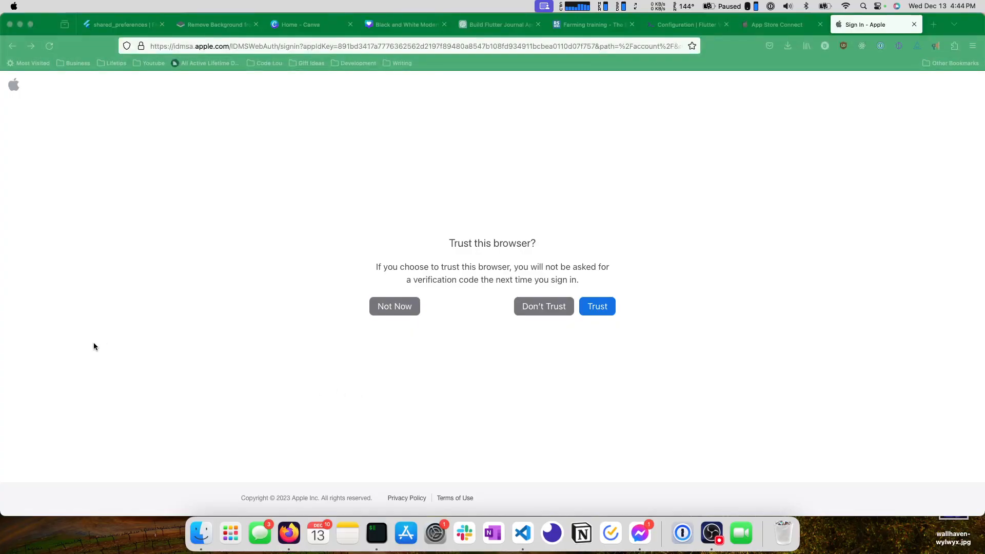
{"action": "left_click", "coordinate": [93, 343]}
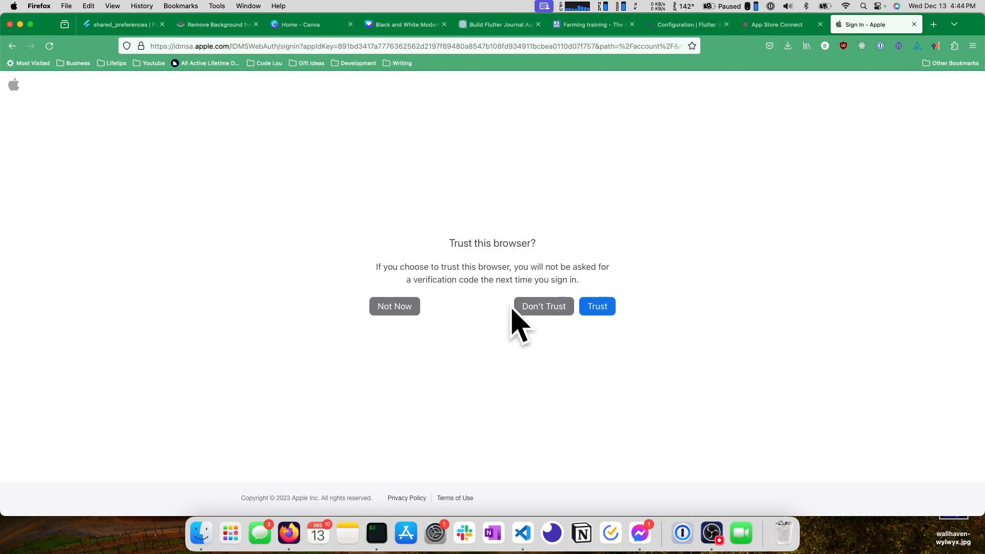
Trust this browser for the account sign-in and go to the developer account's membership details.
{"action": "left_click", "coordinate": [599, 304]}
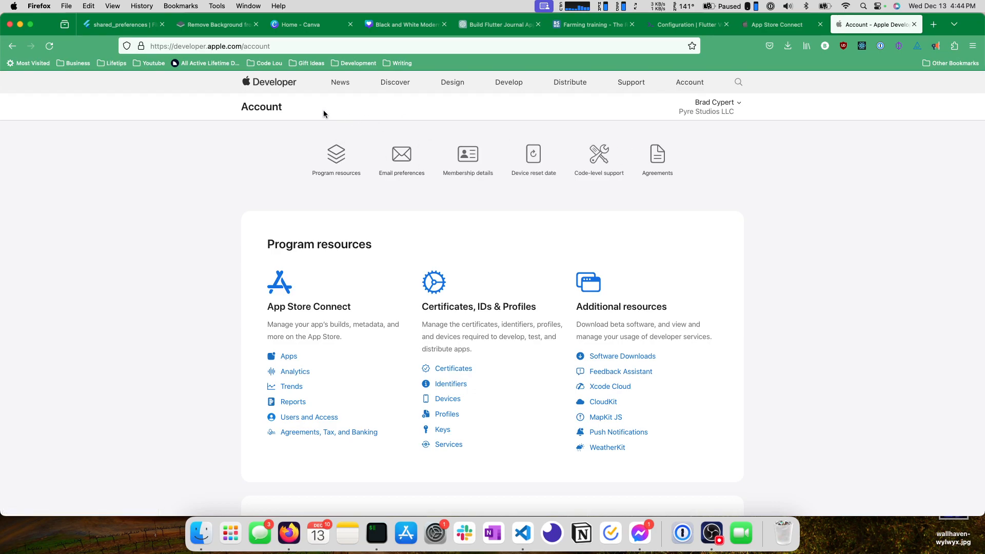
{"action": "scroll", "coordinate": [369, 136], "scroll_direction": "down", "scroll_amount": 5}
{"action": "scroll", "coordinate": [370, 135], "scroll_direction": "up", "scroll_amount": 1}
{"action": "scroll", "coordinate": [367, 133], "scroll_direction": "down", "scroll_amount": 5}
{"action": "scroll", "coordinate": [367, 133], "scroll_direction": "up", "scroll_amount": 5}
{"action": "scroll", "coordinate": [364, 136], "scroll_direction": "up", "scroll_amount": 4}
{"action": "left_click", "coordinate": [463, 157]}
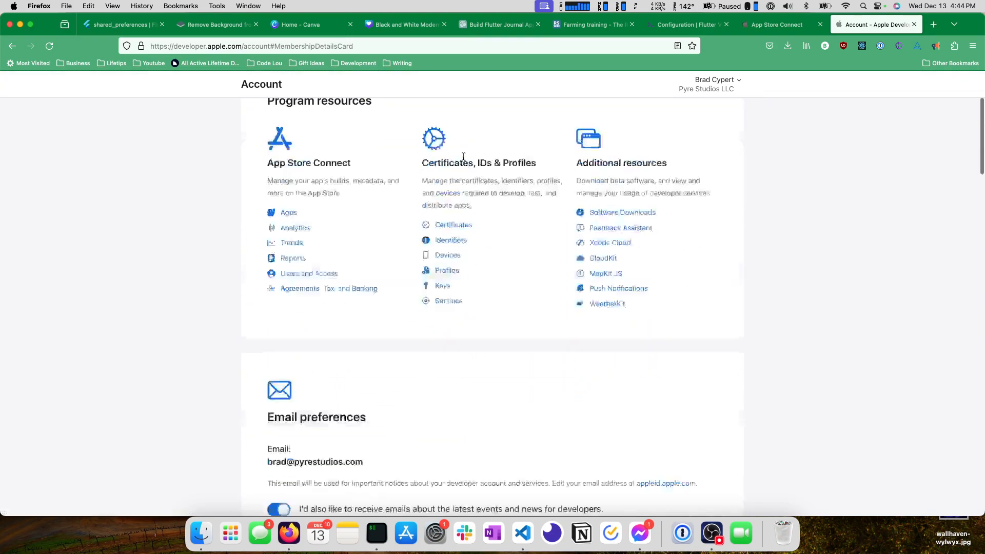
Examine the membership details, including entity name, team ID, program and street address, plus the device reset and code-level support sections.
{"action": "triple_click", "coordinate": [405, 180]}
{"action": "left_click", "coordinate": [444, 183]}
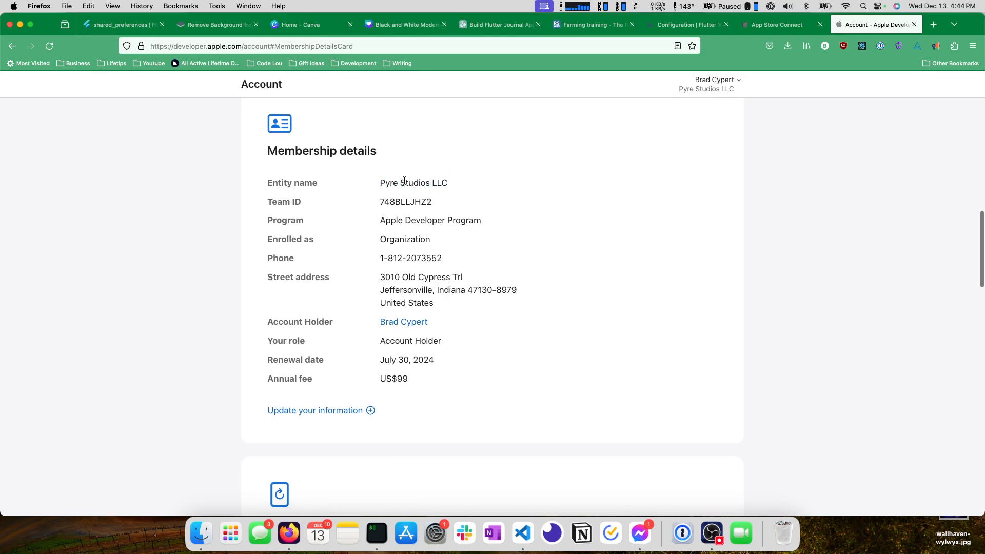
{"action": "left_click_drag", "start_coordinate": [385, 279], "coordinate": [493, 315]}
{"action": "left_click", "coordinate": [448, 294]}
{"action": "scroll", "coordinate": [448, 294], "scroll_direction": "down", "scroll_amount": 1}
{"action": "scroll", "coordinate": [431, 308], "scroll_direction": "up", "scroll_amount": 3}
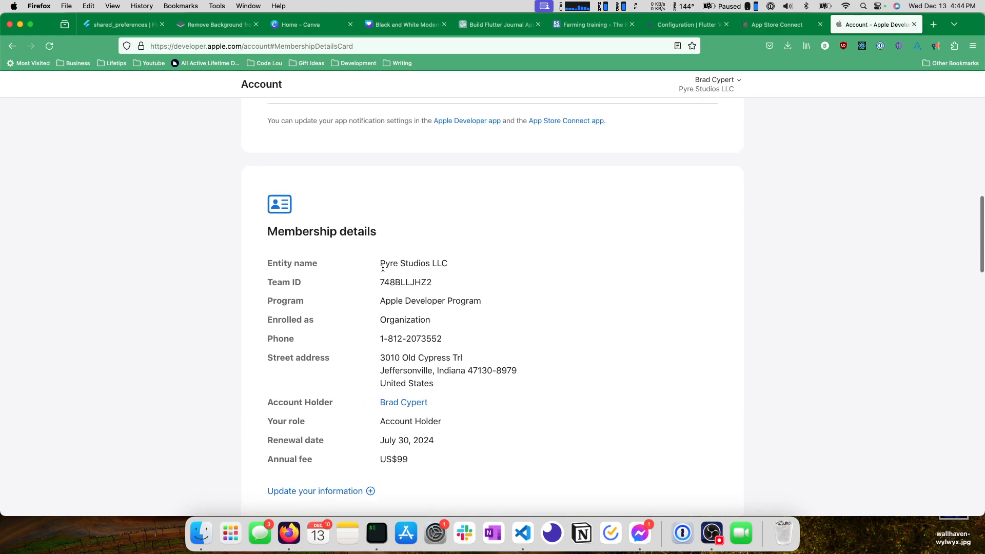
{"action": "left_click_drag", "start_coordinate": [379, 263], "coordinate": [469, 265]}
{"action": "double_click", "coordinate": [405, 282]}
{"action": "double_click", "coordinate": [412, 301]}
{"action": "left_click", "coordinate": [483, 304]}
{"action": "scroll", "coordinate": [479, 300], "scroll_direction": "down", "scroll_amount": 10}
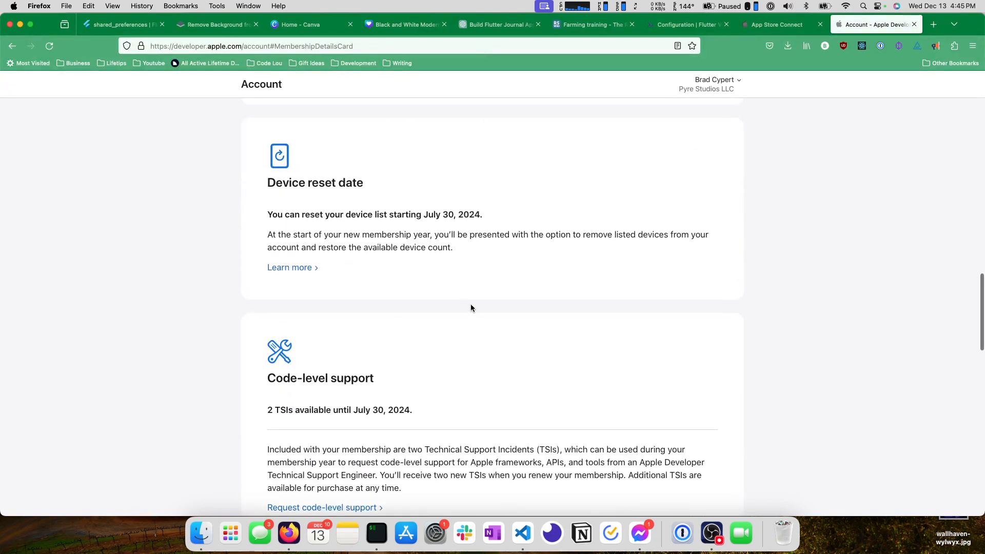
{"action": "scroll", "coordinate": [411, 224], "scroll_direction": "down", "scroll_amount": 13}
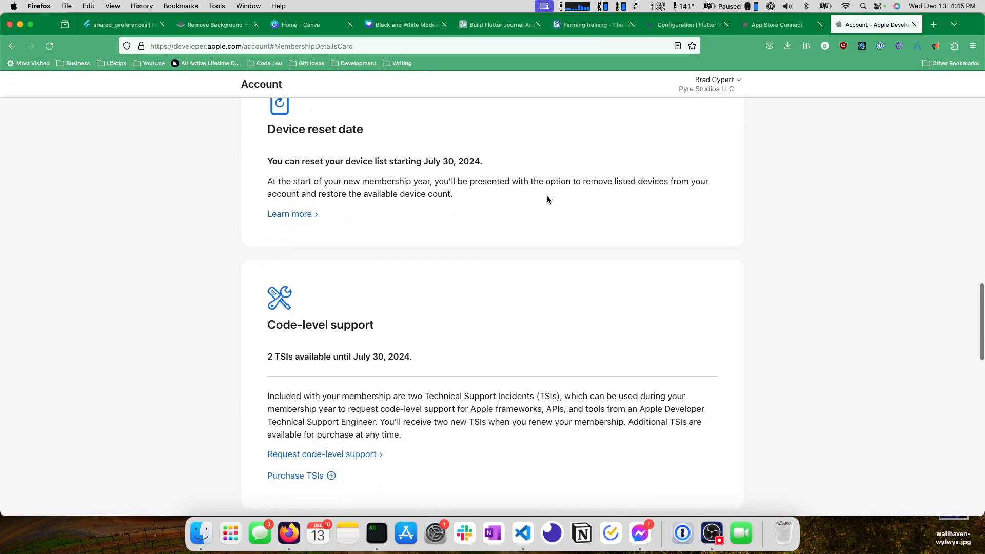
{"action": "scroll", "coordinate": [405, 236], "scroll_direction": "up", "scroll_amount": 20}
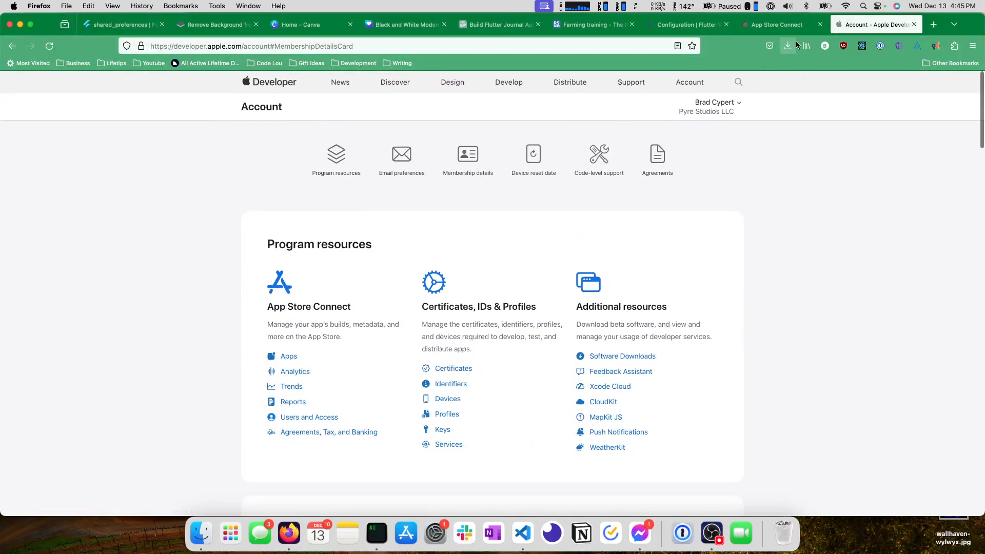
Sign in to App Store Connect with the saved account e-mail and password.
{"action": "left_click", "coordinate": [776, 25]}
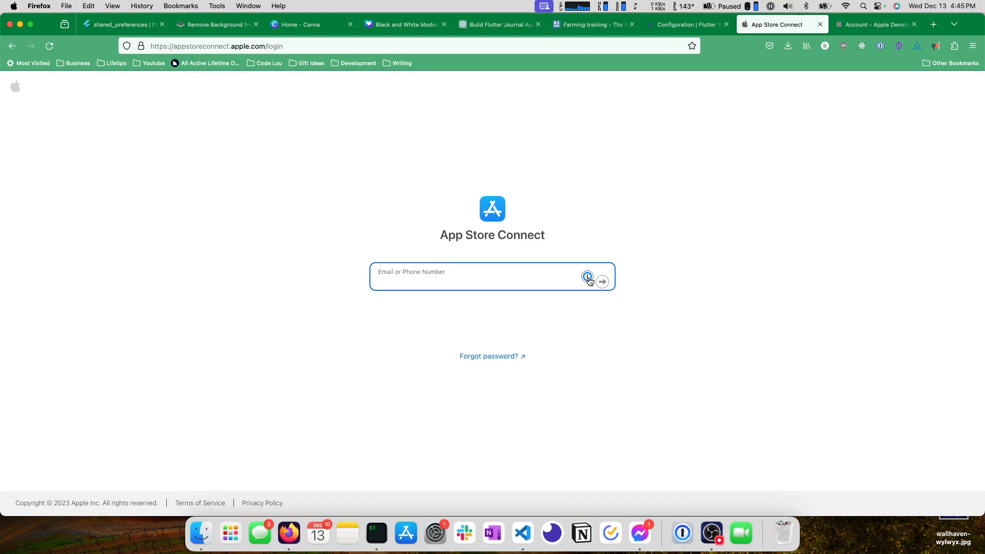
{"action": "left_click", "coordinate": [587, 276]}
{"action": "key", "text": "Down"}
{"action": "key", "text": "Return"}
{"action": "left_click", "coordinate": [602, 281]}
{"action": "left_click", "coordinate": [599, 314]}
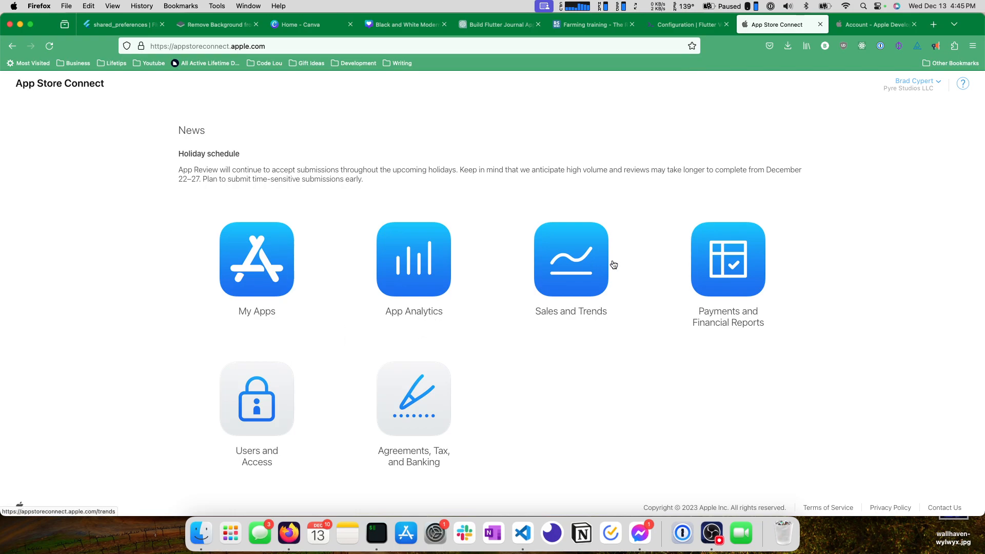
In My Apps, start a new app named "Philosoper's Stone" with English (U.S.) as its primary language.
{"action": "left_click", "coordinate": [275, 277]}
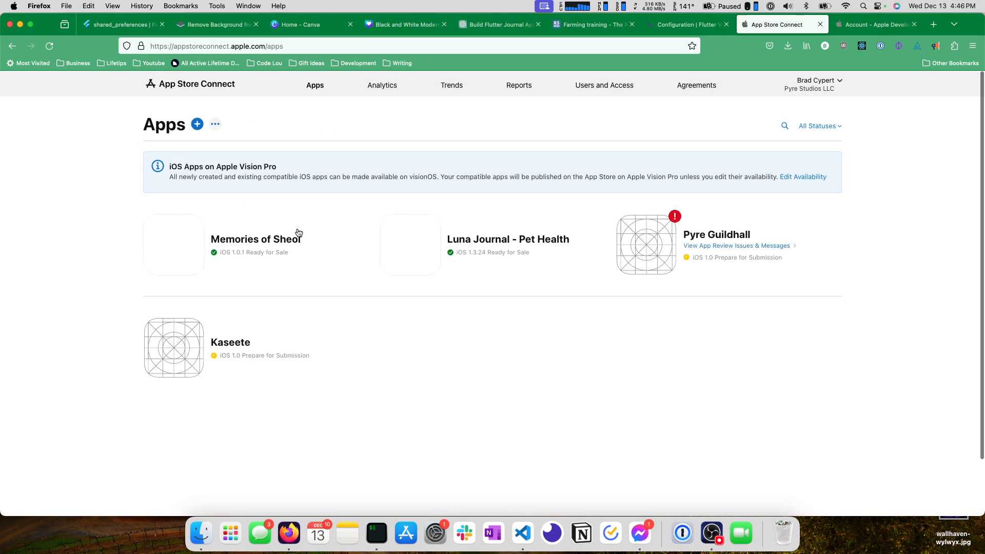
{"action": "left_click", "coordinate": [198, 125]}
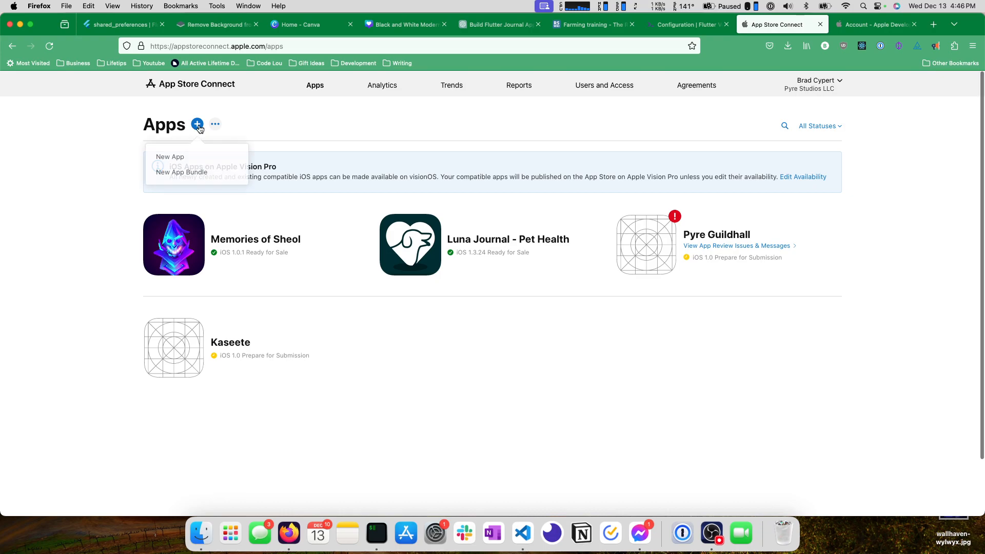
{"action": "left_click", "coordinate": [175, 158]}
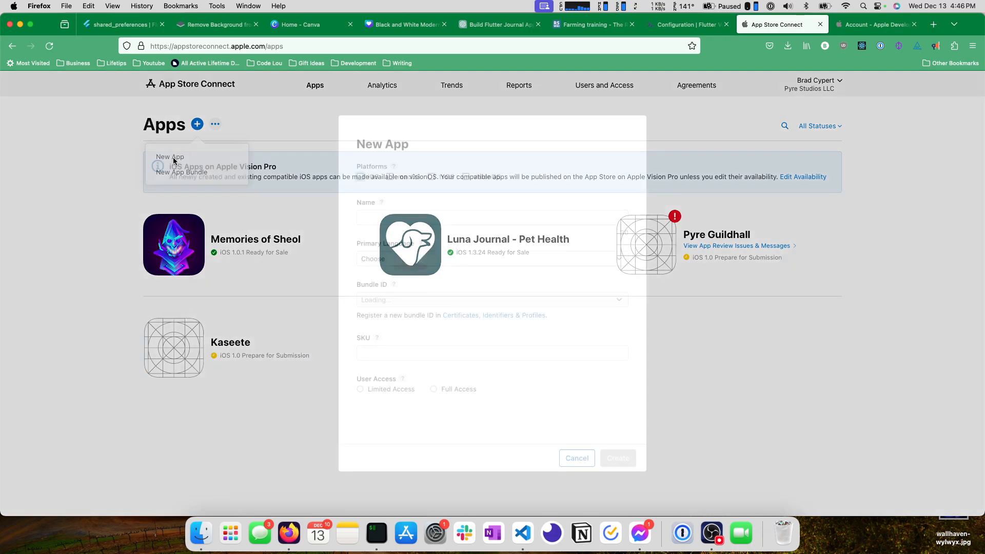
{"action": "left_click", "coordinate": [399, 218]}
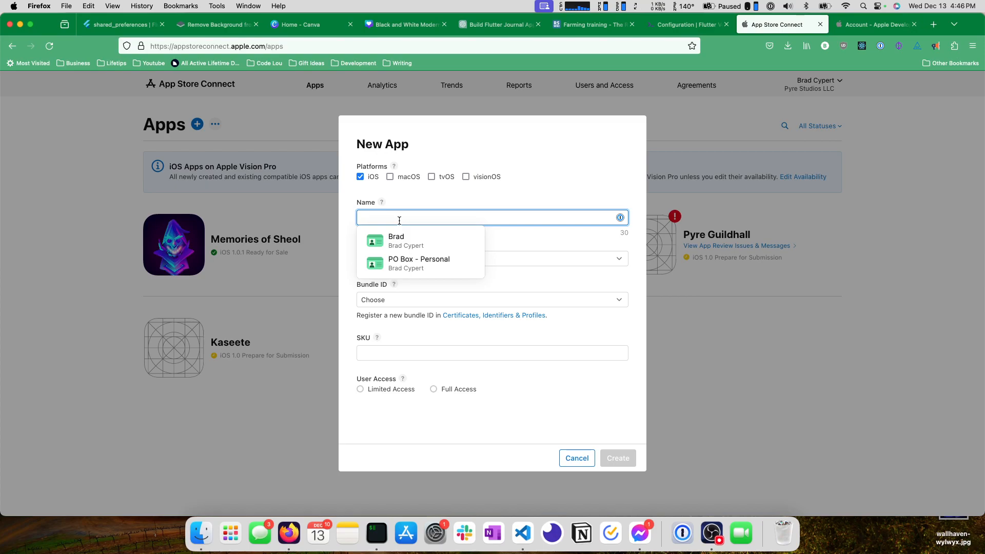
{"action": "type", "text": "Phi"}
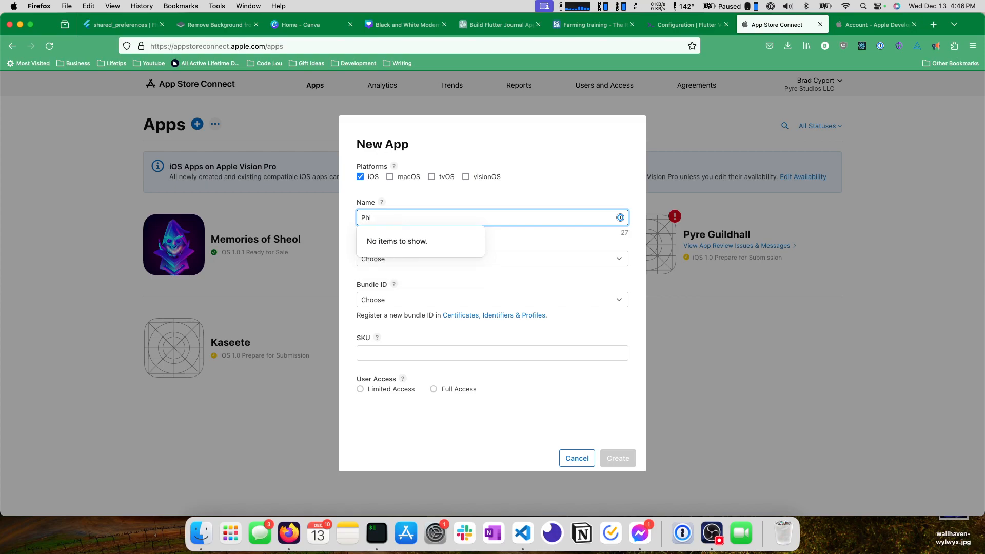
{"action": "type", "text": "losoper's Stone"}
{"action": "key", "text": "Tab"}
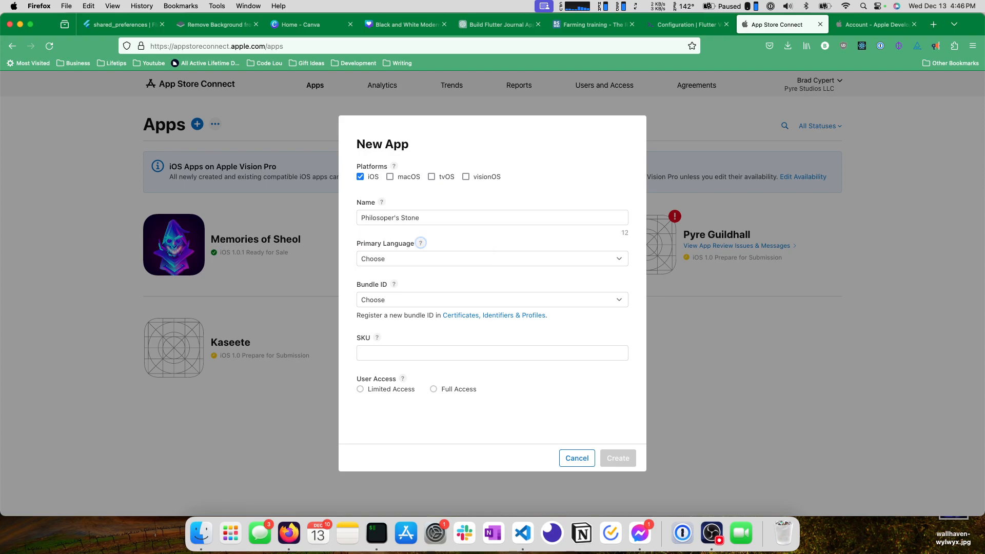
{"action": "left_click", "coordinate": [385, 258]}
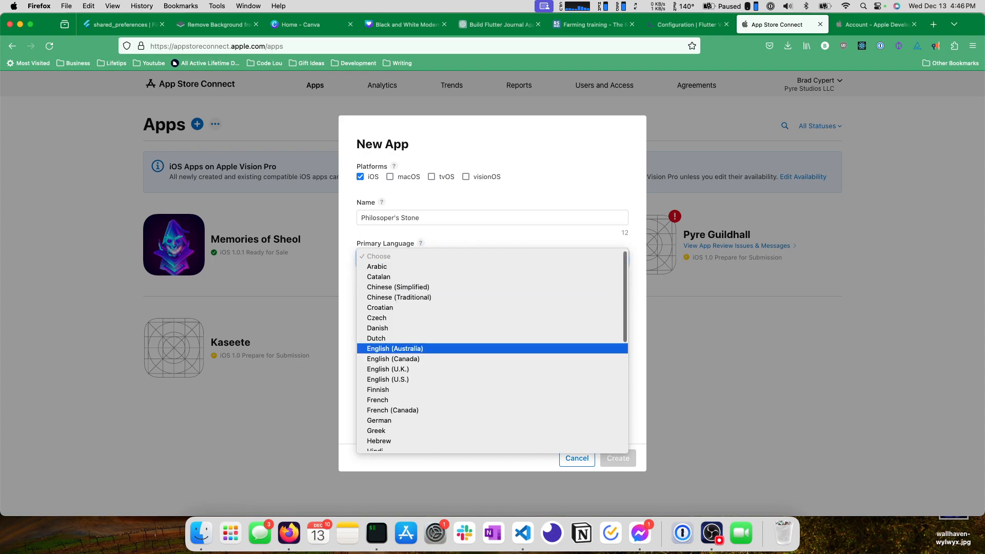
{"action": "left_click", "coordinate": [420, 379]}
Check the available bundle IDs for the new app and open the page for registering a new App ID.
{"action": "left_click", "coordinate": [433, 300]}
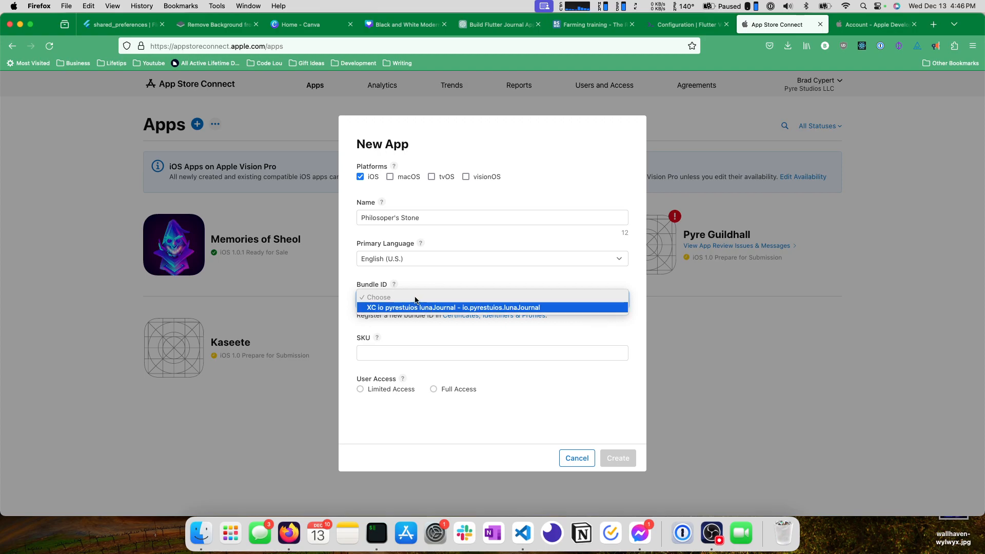
{"action": "left_click", "coordinate": [422, 286]}
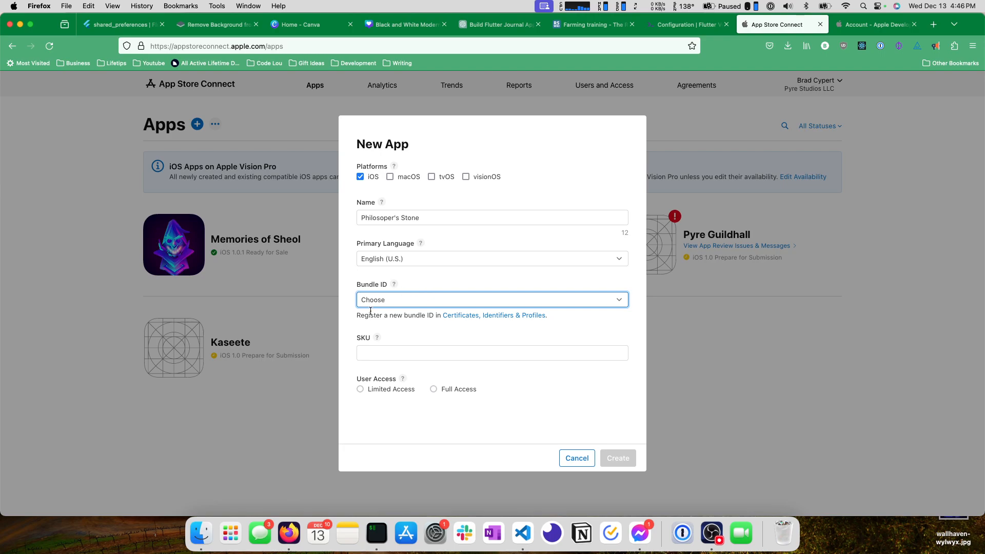
{"action": "left_click", "coordinate": [491, 318]}
{"action": "left_click", "coordinate": [488, 328], "text": "super"}
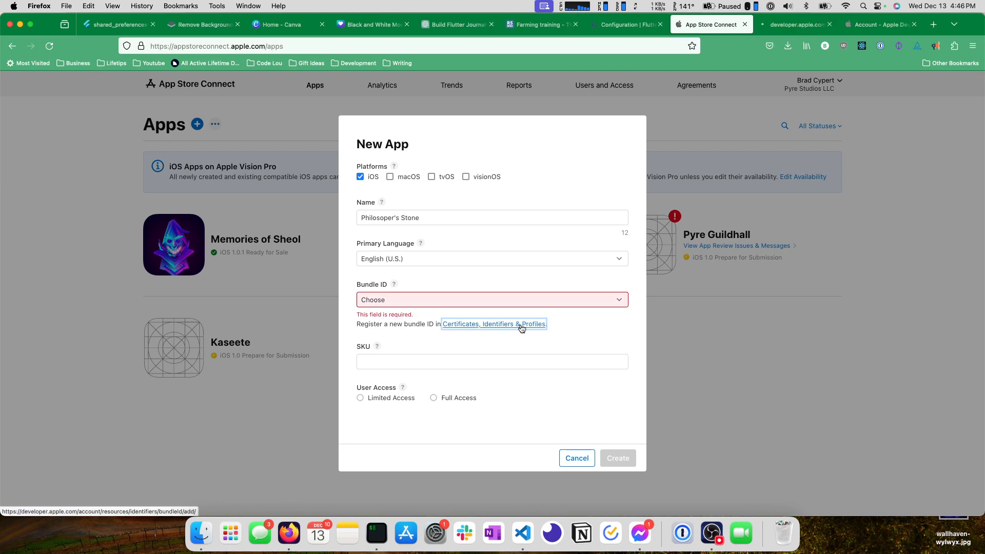
{"action": "left_click", "coordinate": [813, 24]}
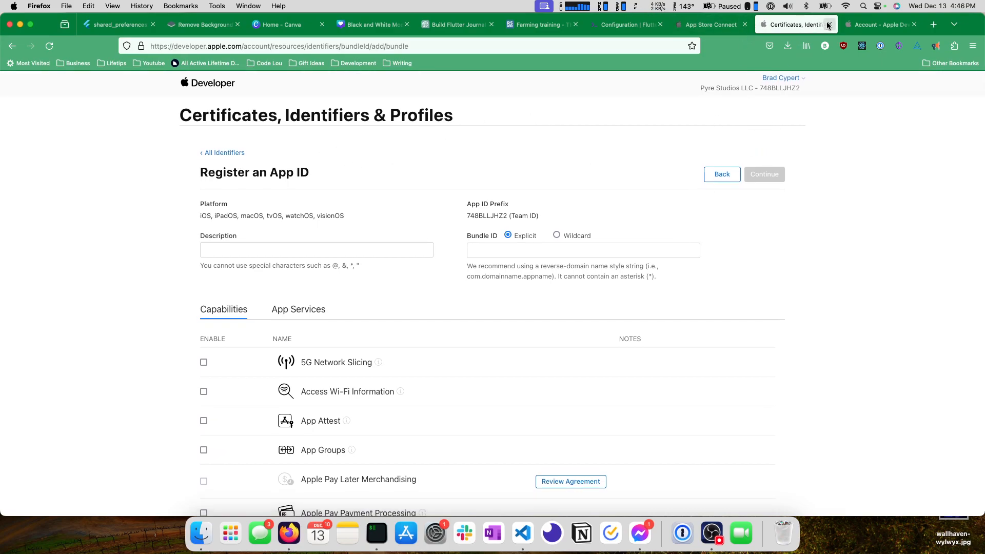
Cancel the new app form and close the App ID registration page.
{"action": "left_click", "coordinate": [719, 31]}
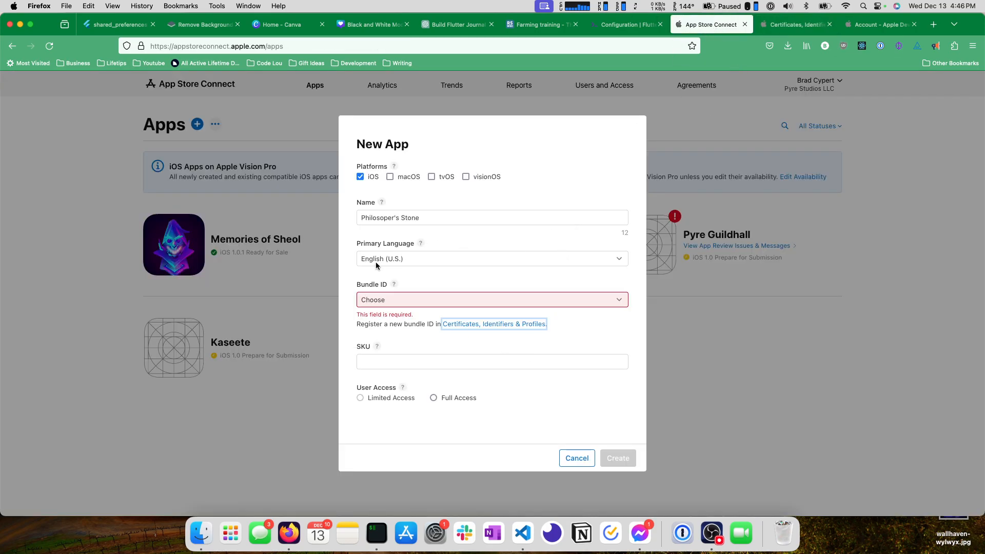
{"action": "left_click", "coordinate": [577, 458]}
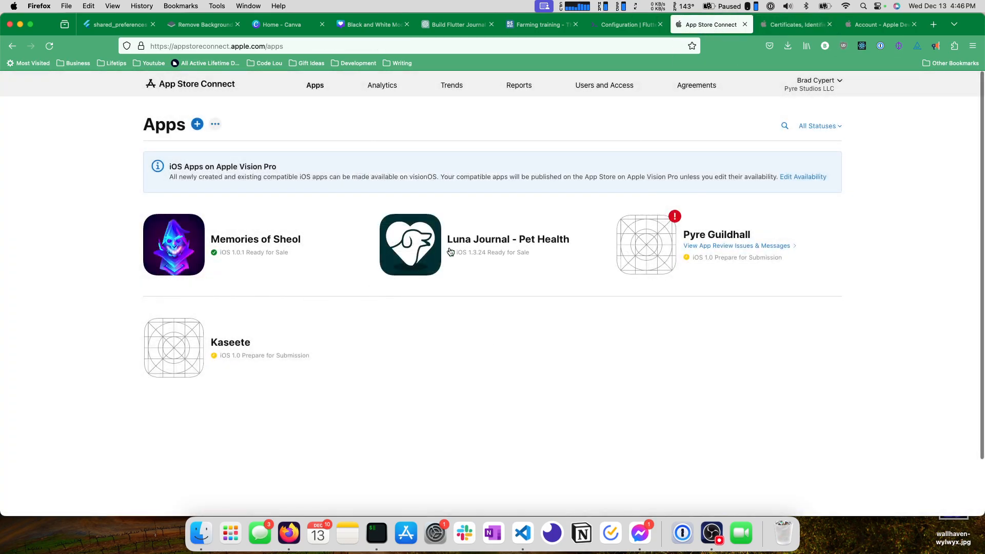
{"action": "left_click", "coordinate": [819, 27]}
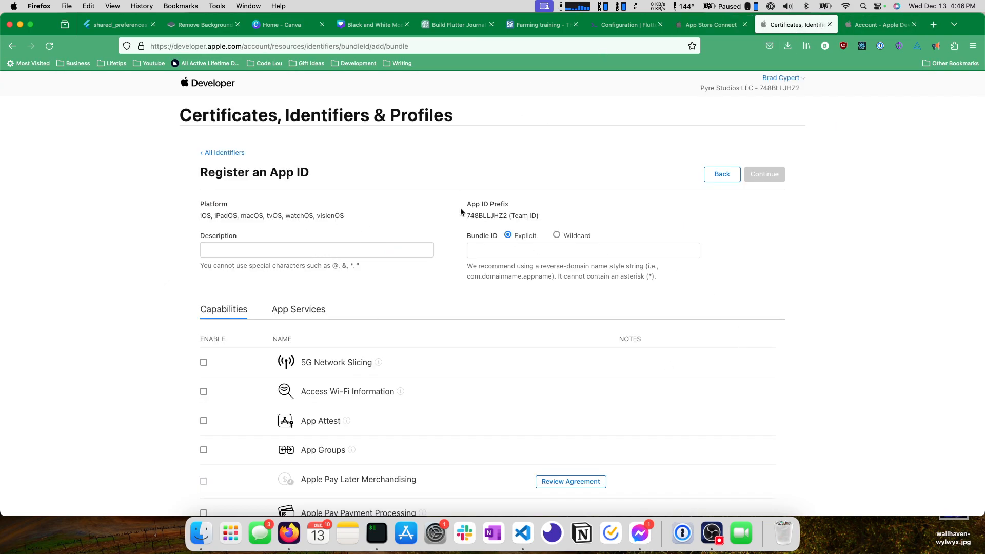
{"action": "left_click", "coordinate": [829, 24]}
Switch to Xcode and open the Runner project located in ~/philosophers_stone/ios.
{"action": "type", "text": "xcode"}
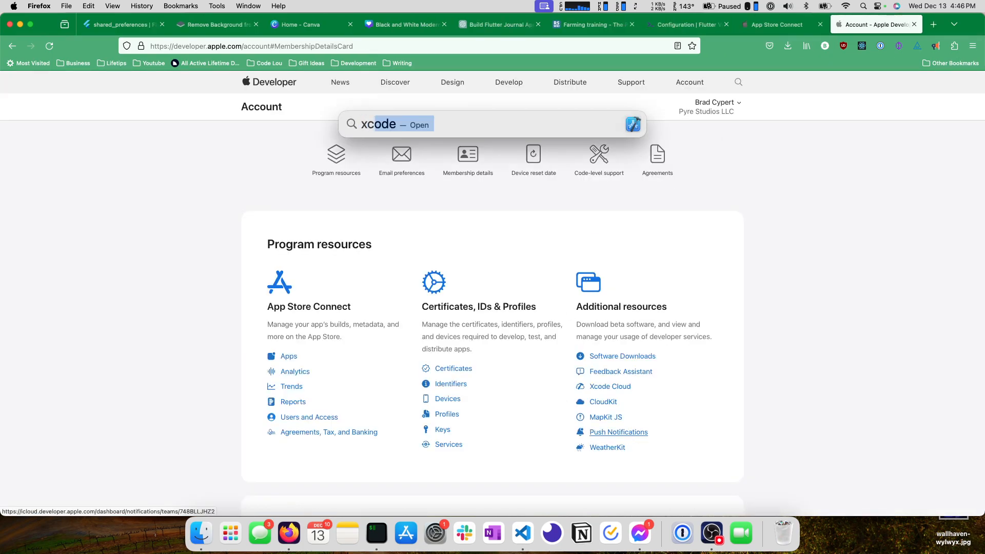
{"action": "key", "text": "Return"}
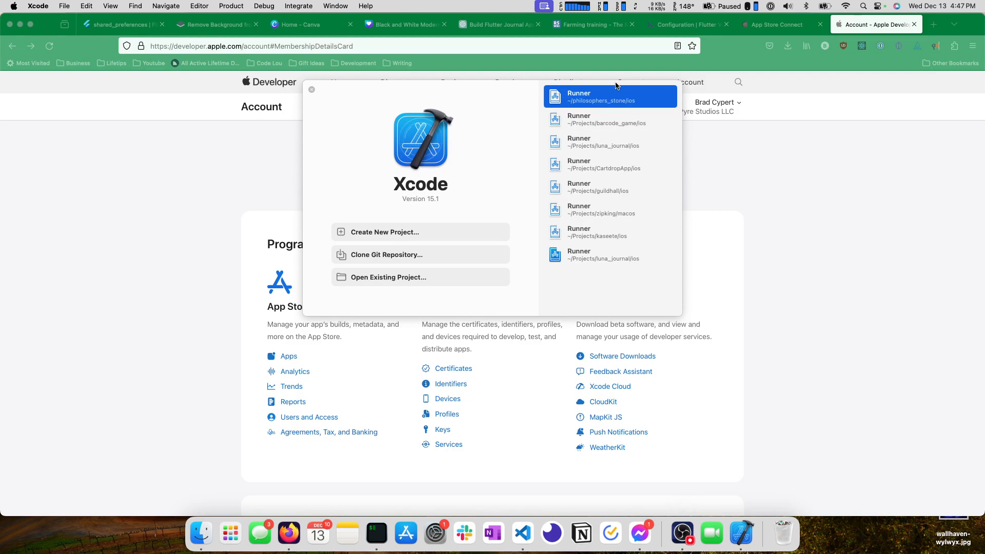
{"action": "double_click", "coordinate": [607, 103]}
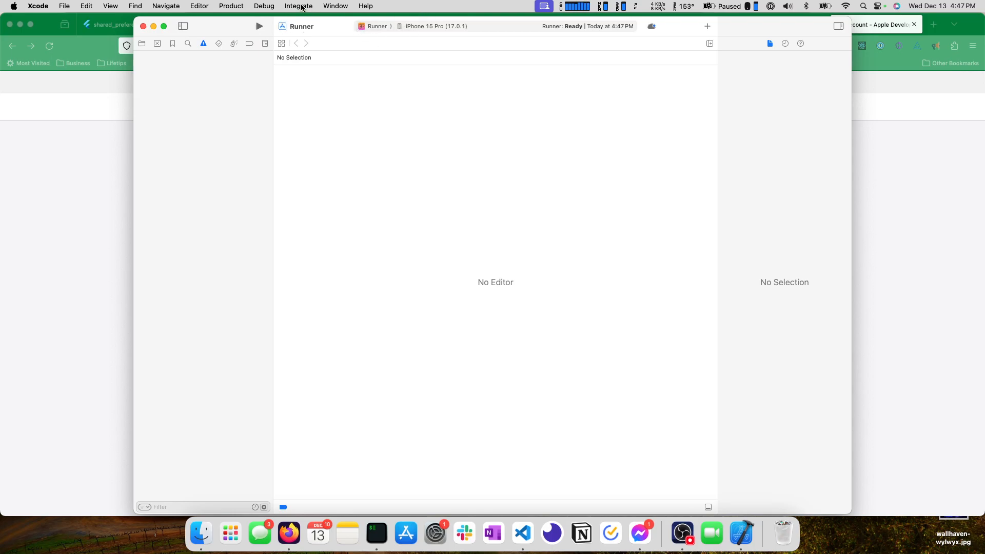
Show the project's files, select the Runner project and open its Signing & Capabilities settings.
{"action": "left_click", "coordinate": [429, 25]}
{"action": "left_click", "coordinate": [492, 27]}
{"action": "left_click", "coordinate": [142, 43]}
{"action": "left_click", "coordinate": [164, 62]}
{"action": "left_click", "coordinate": [205, 64]}
{"action": "left_click", "coordinate": [395, 73]}
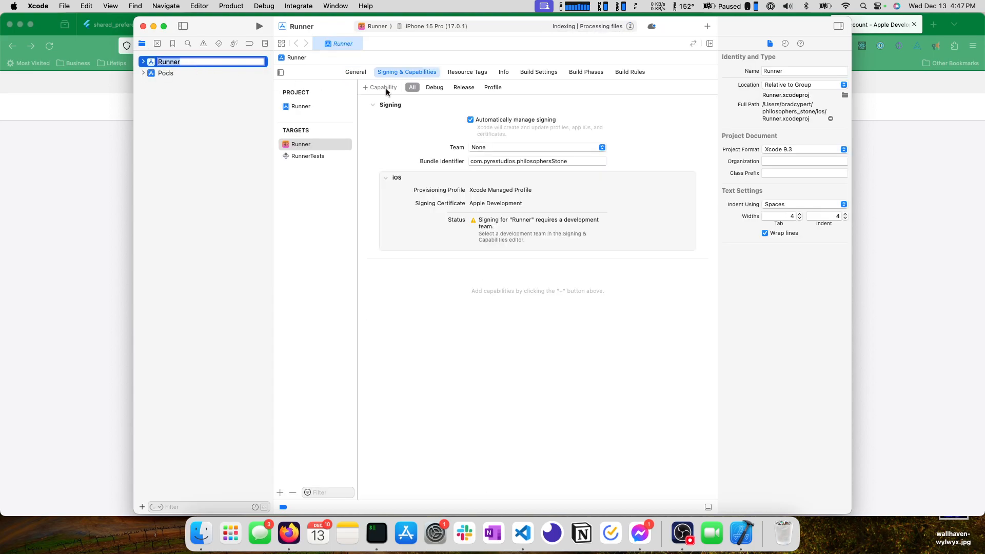
Set the Runner target's signing team to Pyre Studios LLC and check its bundle identifier.
{"action": "left_click", "coordinate": [513, 147]}
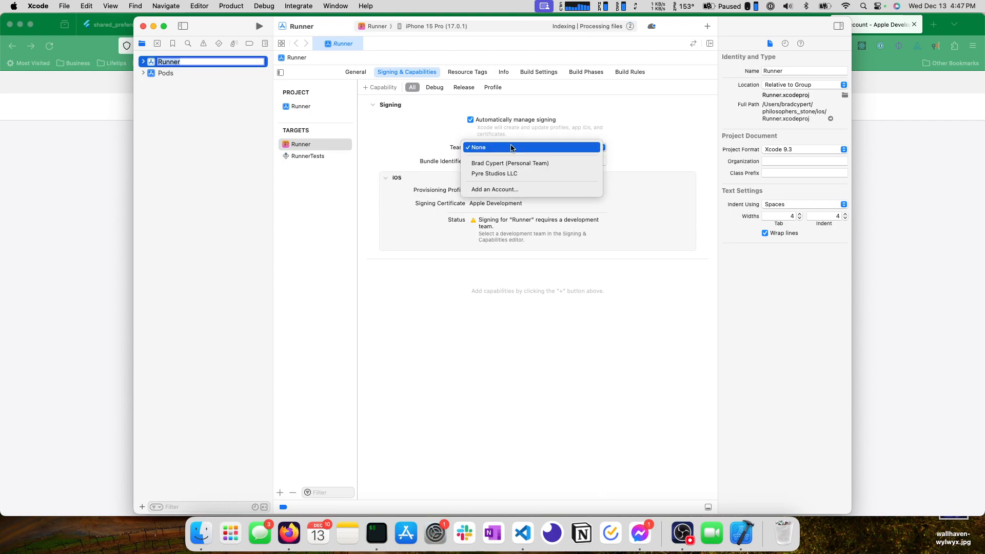
{"action": "left_click", "coordinate": [509, 175]}
{"action": "left_click", "coordinate": [492, 147]}
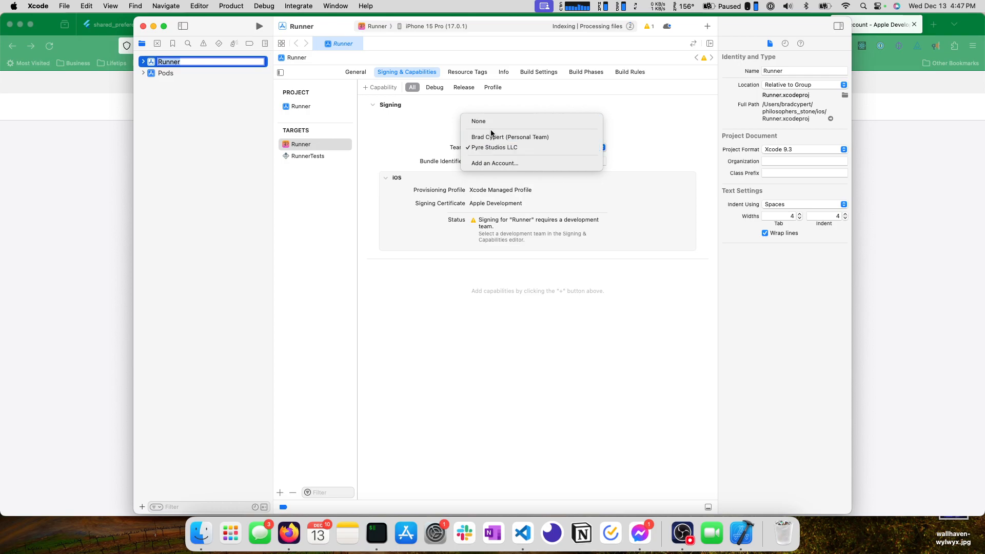
{"action": "left_click", "coordinate": [398, 161]}
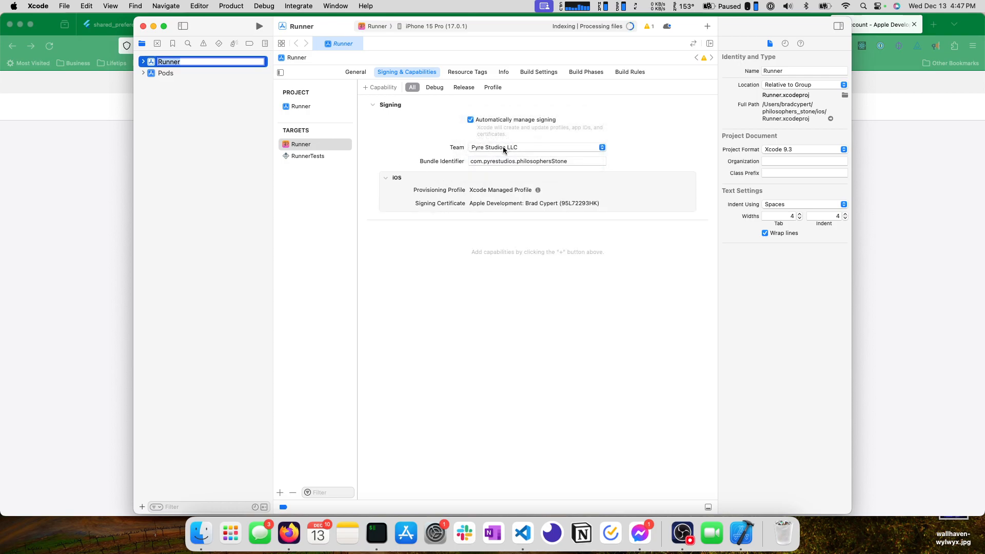
{"action": "left_click", "coordinate": [577, 161]}
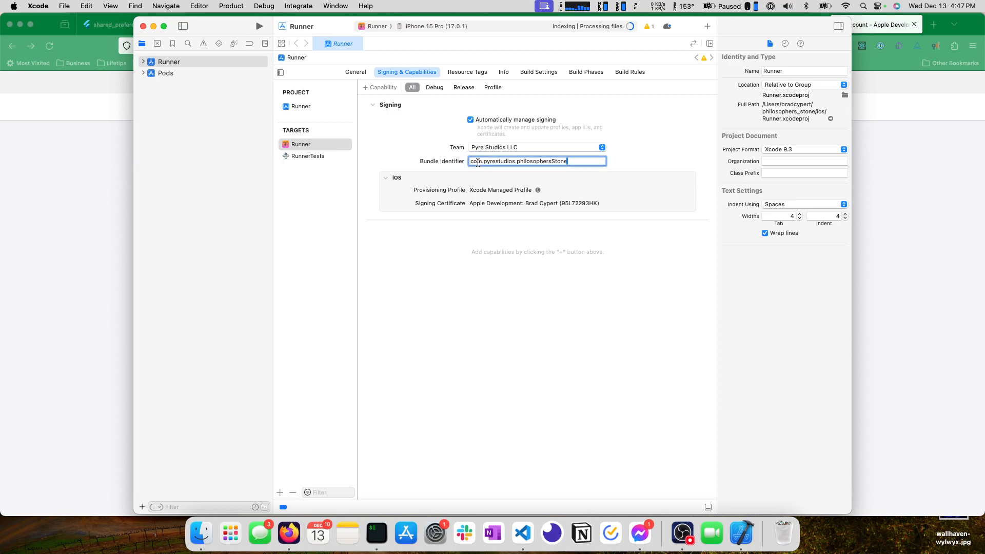
{"action": "left_click", "coordinate": [582, 162]}
Set the build destination to Any iOS Device (arm64) and try to archive the Runner app.
{"action": "left_click", "coordinate": [434, 25]}
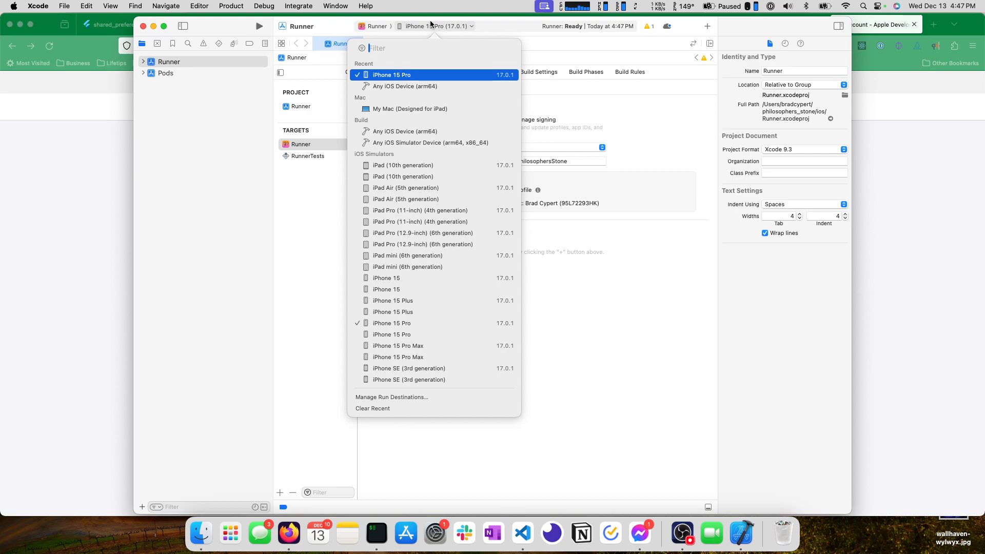
{"action": "left_click", "coordinate": [410, 86]}
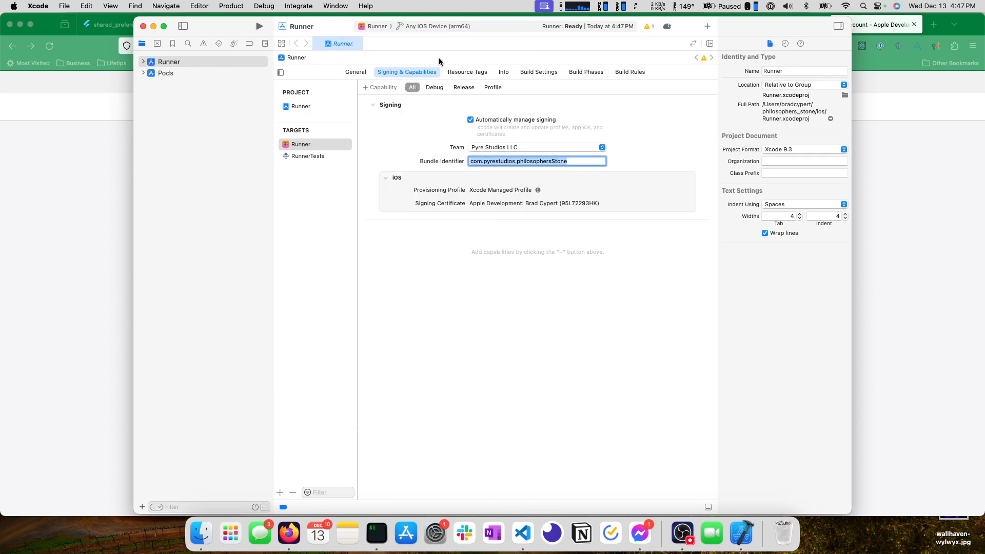
{"action": "left_click", "coordinate": [398, 177]}
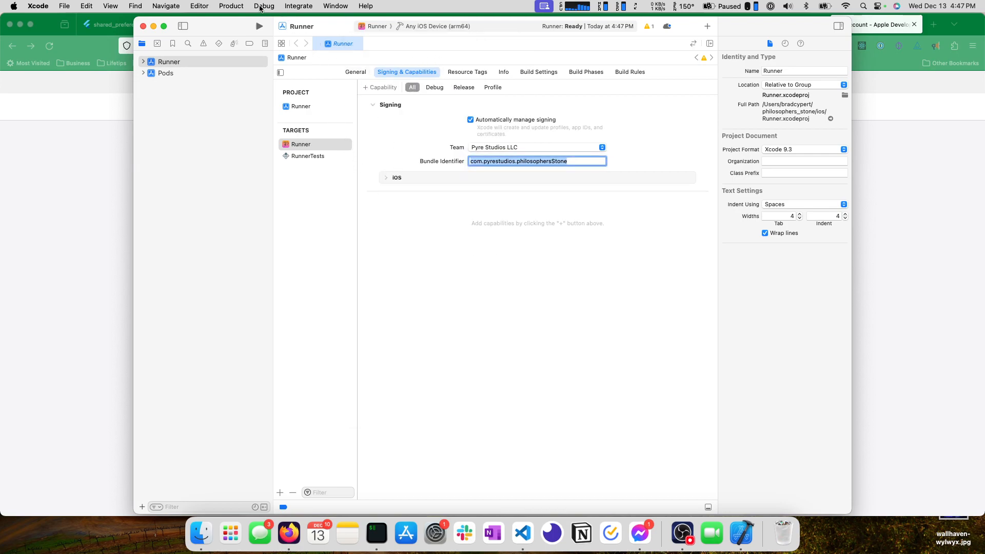
{"action": "left_click", "coordinate": [231, 7]}
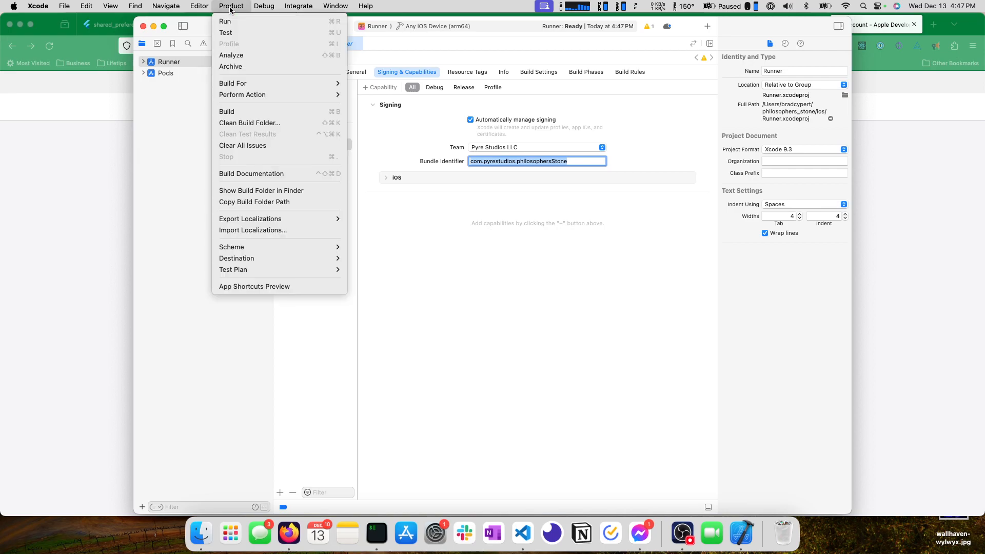
{"action": "left_click", "coordinate": [257, 70]}
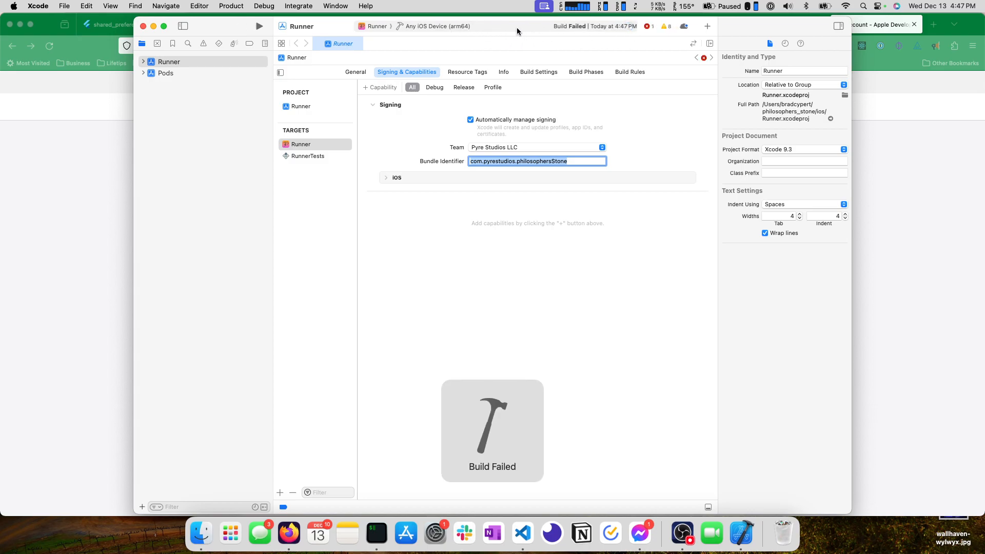
Open the build issue's log entry, switch to iTerm and run pod install in the project's ios folder.
{"action": "left_click", "coordinate": [648, 27]}
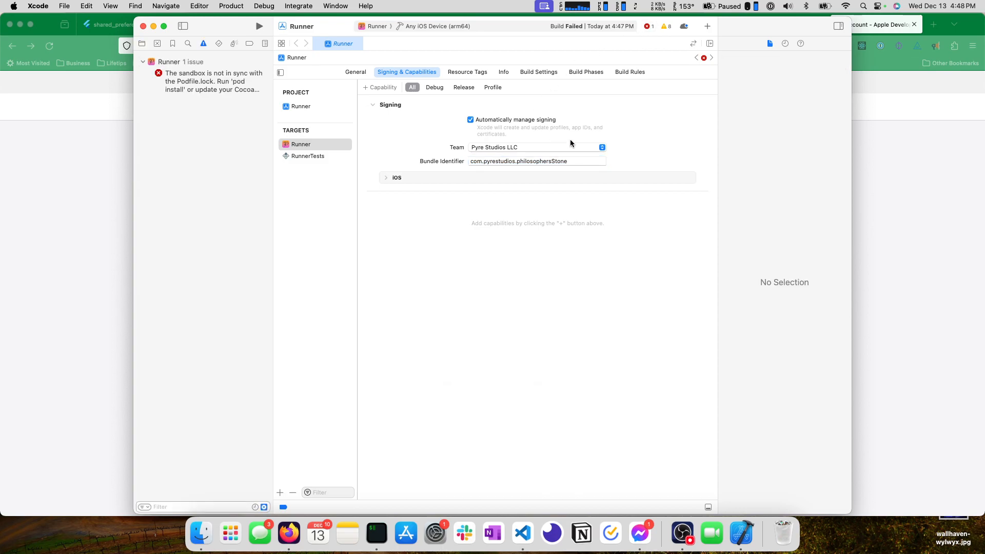
{"action": "left_click", "coordinate": [199, 82]}
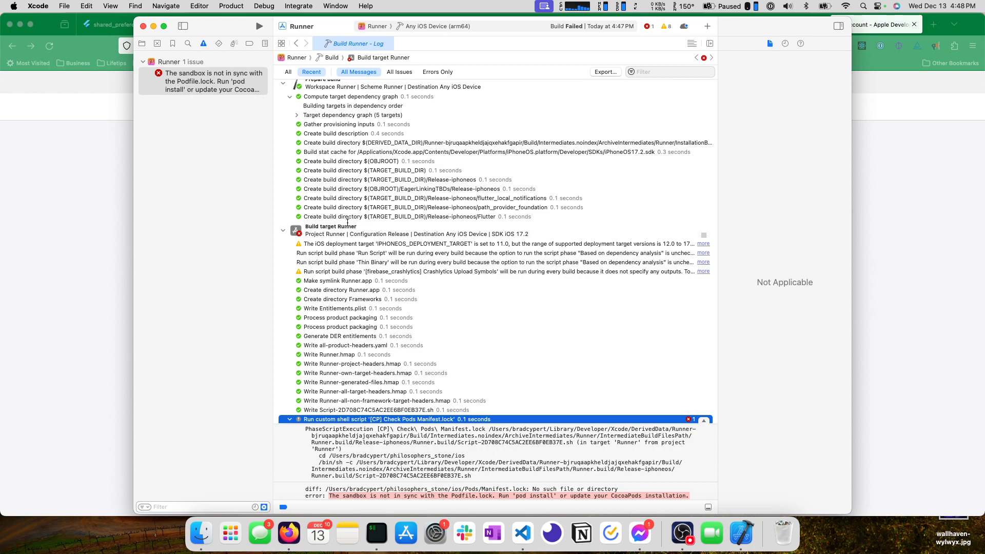
{"action": "left_click", "coordinate": [376, 534]}
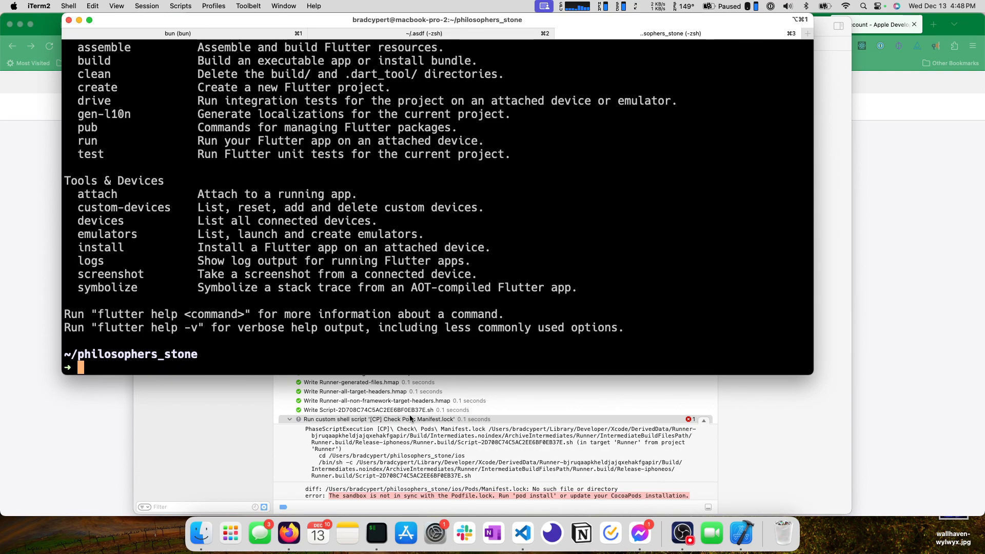
{"action": "type", "text": "cd ios"}
{"action": "key", "text": "Return"}
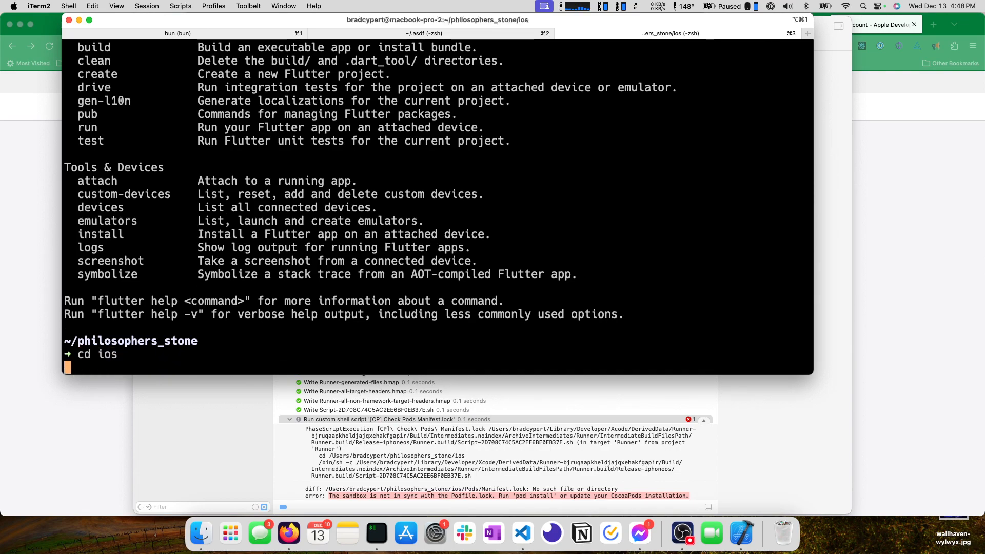
{"action": "type", "text": "pod install"}
{"action": "key", "text": "Return"}
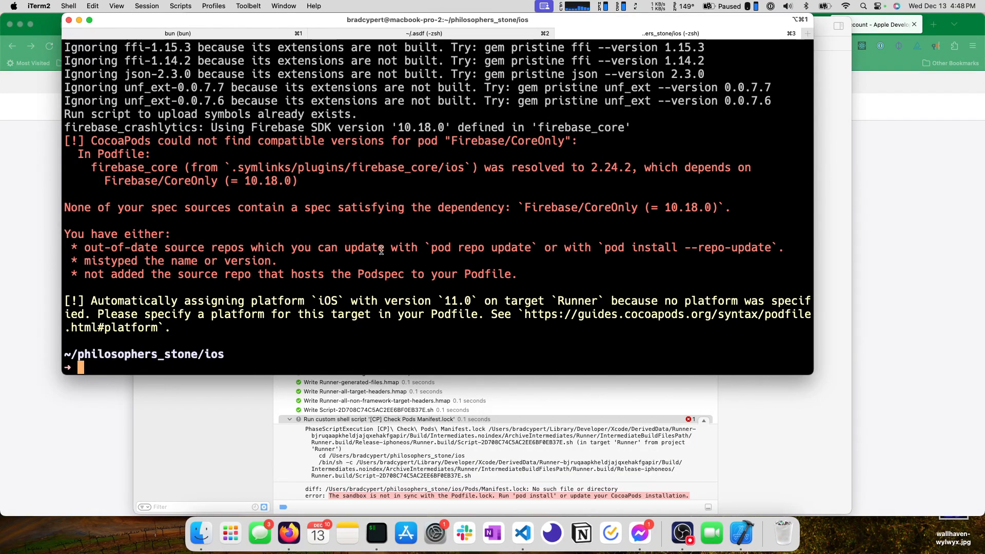
Run pod install --repo-update in the ios folder to install the pods with updated spec repositories.
{"action": "type", "text": "pod install --"}
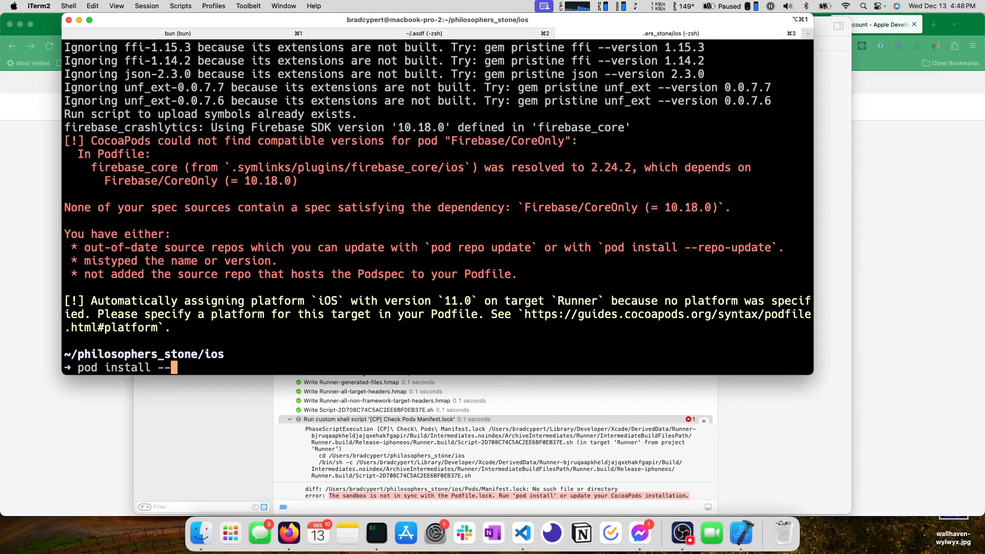
{"action": "type", "text": "repo-update"}
{"action": "key", "text": "Return"}
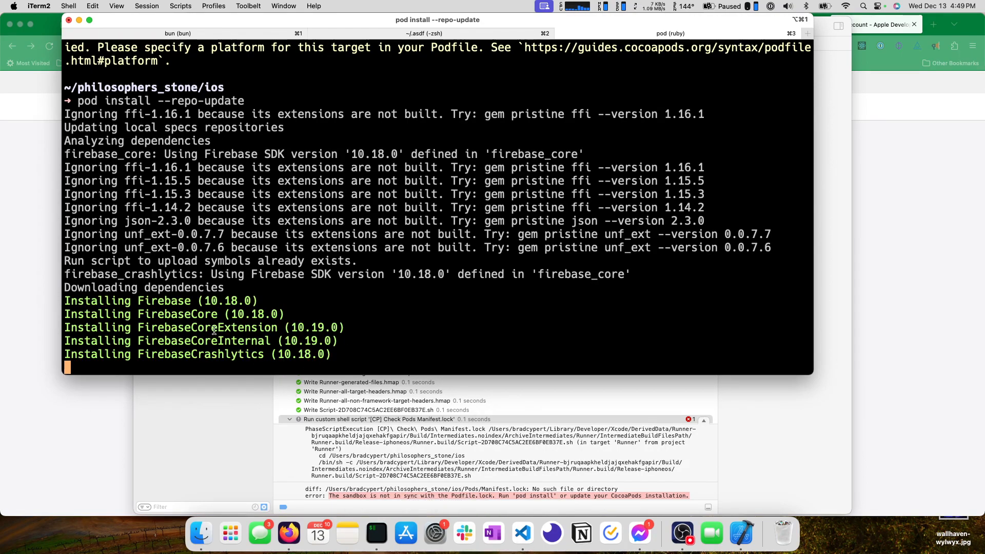
Examine the Firebase pods being installed in iTerm and the Firebase code of main.dart in Visual Studio Code.
{"action": "left_click_drag", "start_coordinate": [354, 357], "coordinate": [41, 300]}
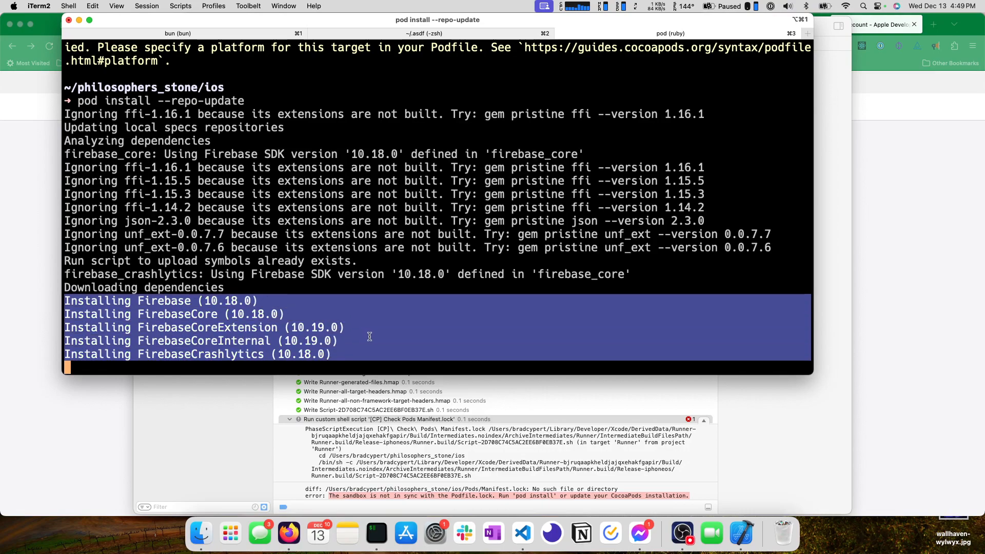
{"action": "left_click", "coordinate": [344, 352]}
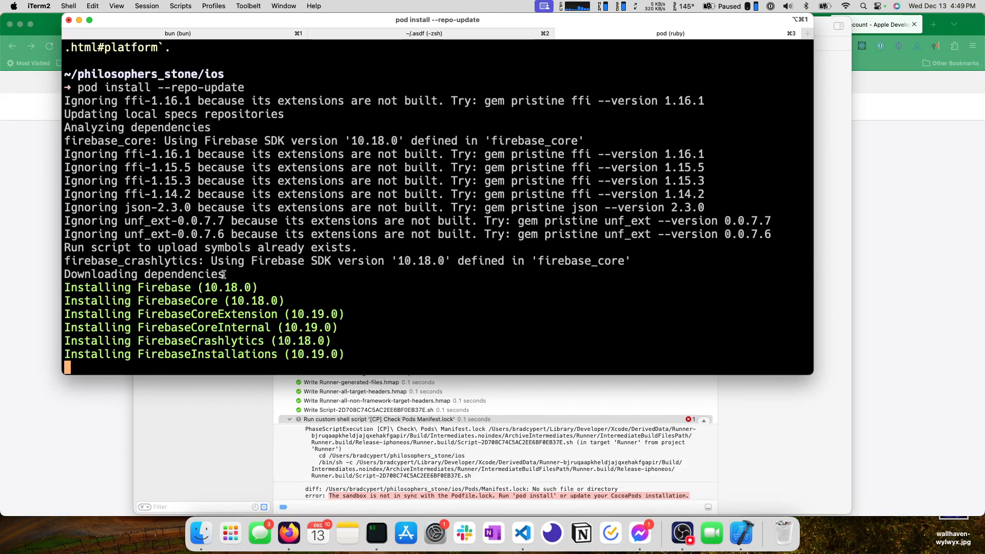
{"action": "left_click_drag", "start_coordinate": [226, 274], "coordinate": [44, 267]}
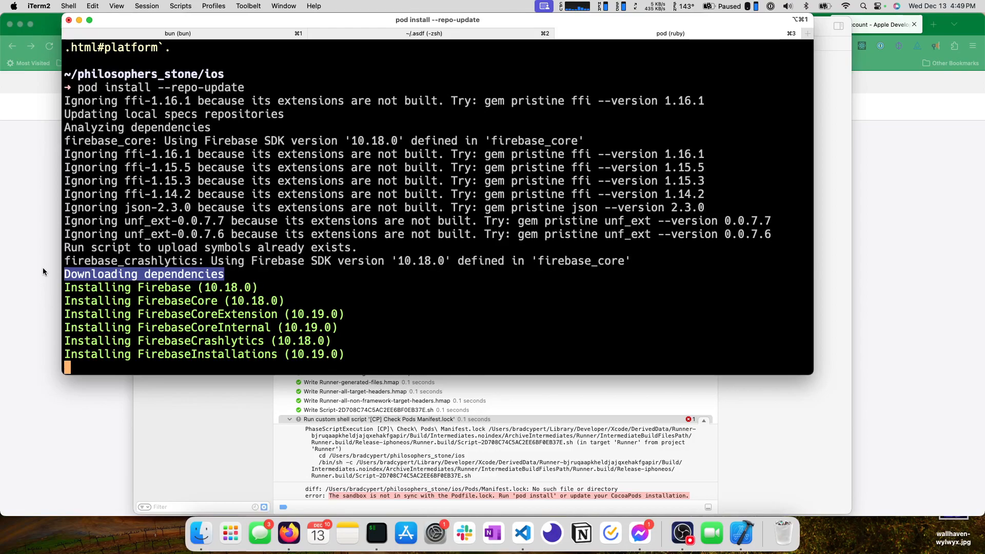
{"action": "left_click", "coordinate": [240, 274]}
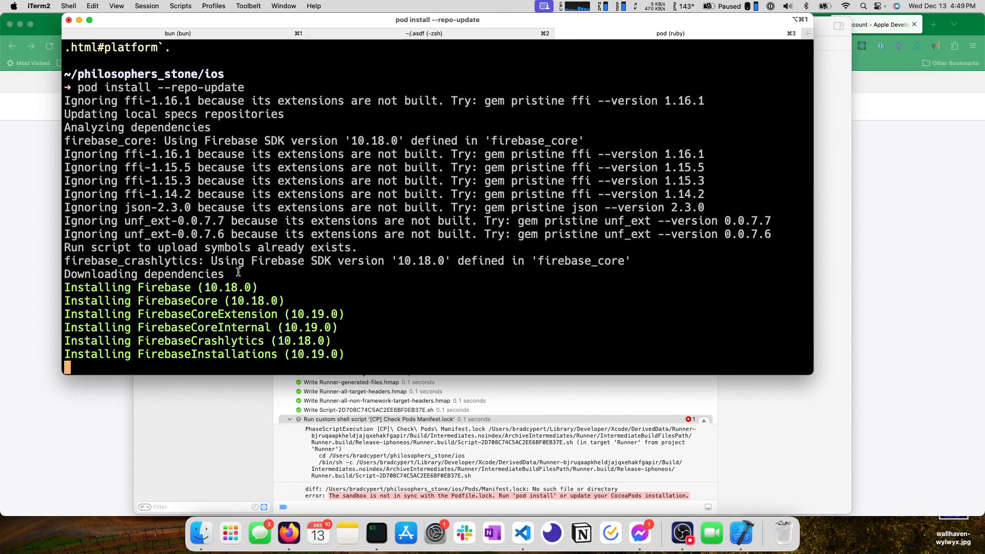
{"action": "left_click", "coordinate": [522, 533]}
{"action": "scroll", "coordinate": [337, 164], "scroll_direction": "down", "scroll_amount": 2}
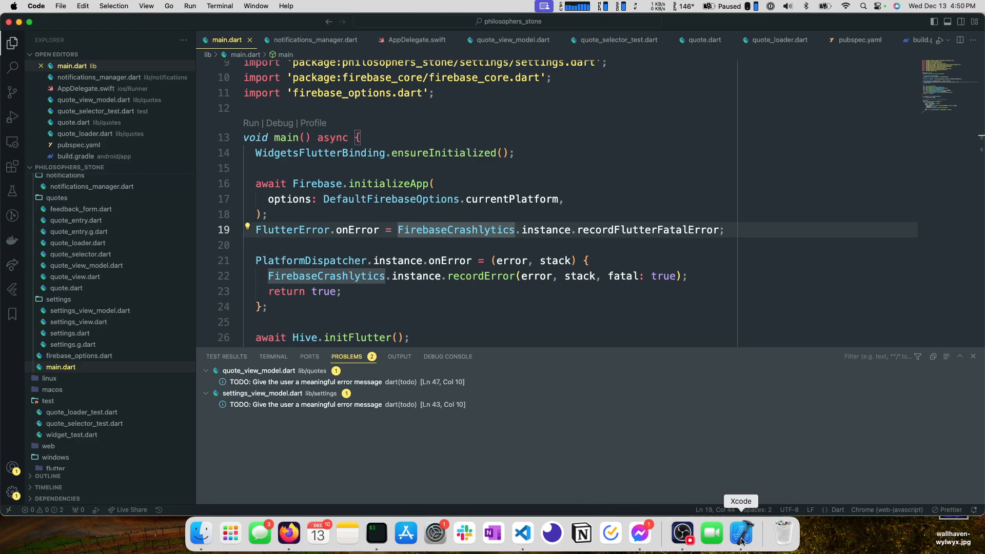
{"action": "left_click", "coordinate": [376, 533]}
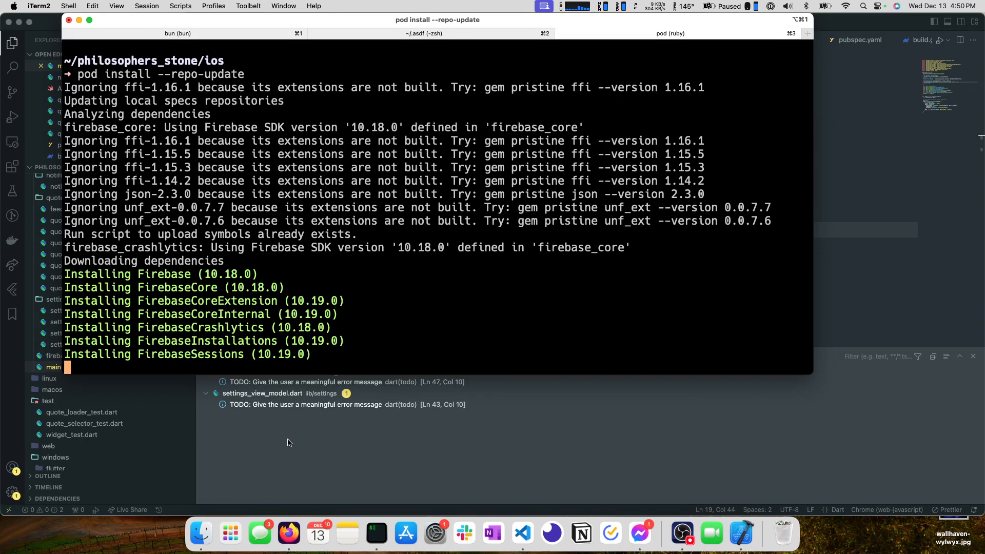
{"action": "left_click_drag", "start_coordinate": [326, 356], "coordinate": [57, 266]}
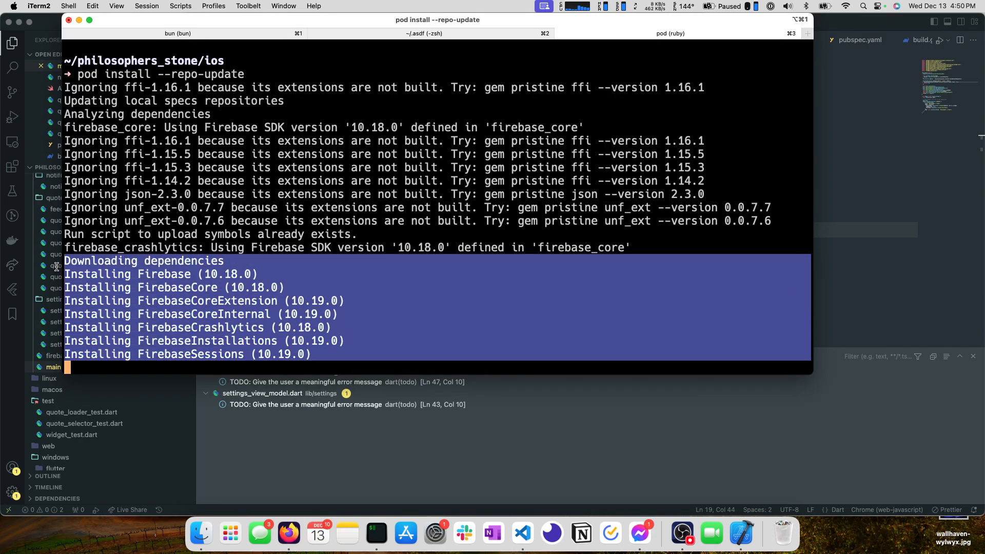
{"action": "left_click", "coordinate": [95, 280]}
{"action": "left_click_drag", "start_coordinate": [327, 354], "coordinate": [37, 273]}
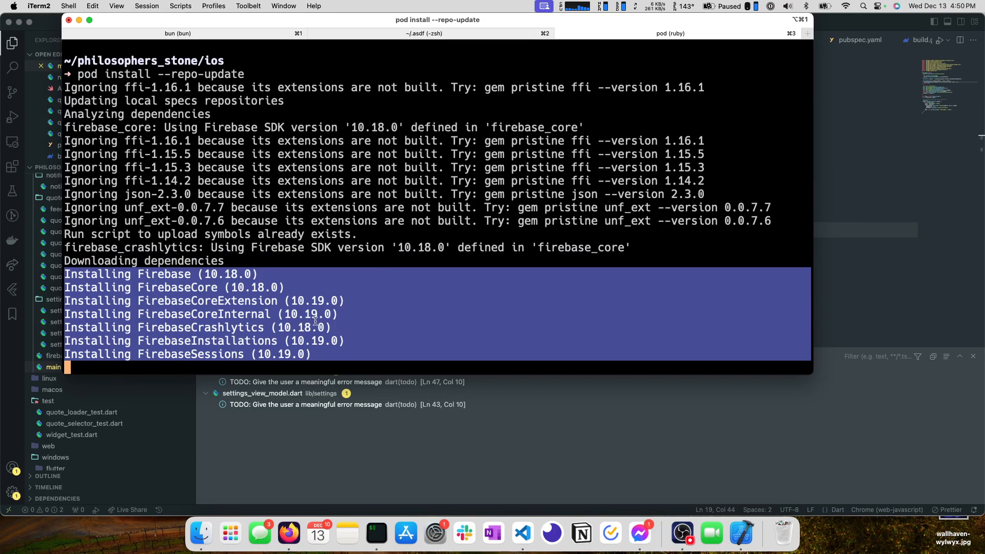
{"action": "left_click", "coordinate": [327, 349]}
{"action": "left_click_drag", "start_coordinate": [317, 359], "coordinate": [64, 274]}
{"action": "left_click", "coordinate": [376, 460]}
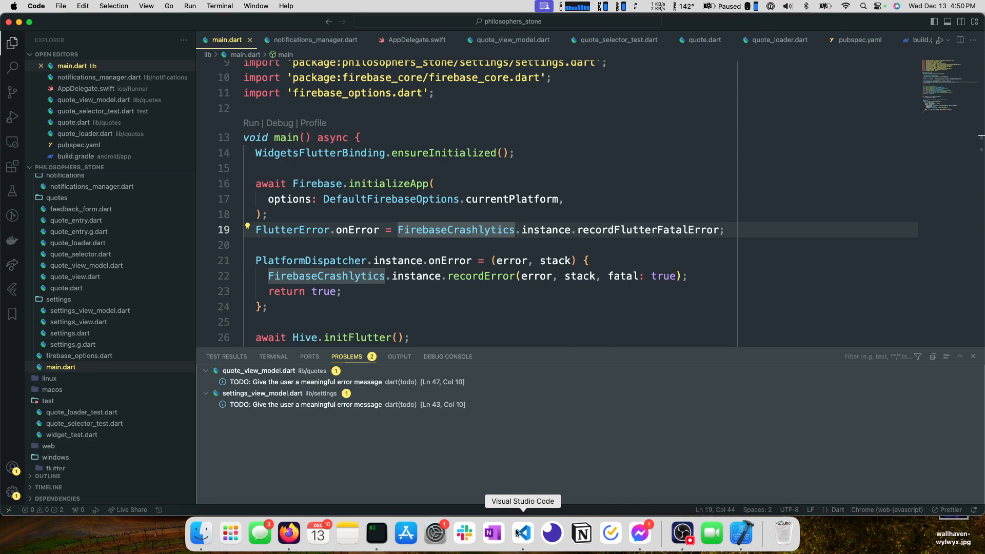
{"action": "key", "text": "super+Tab"}
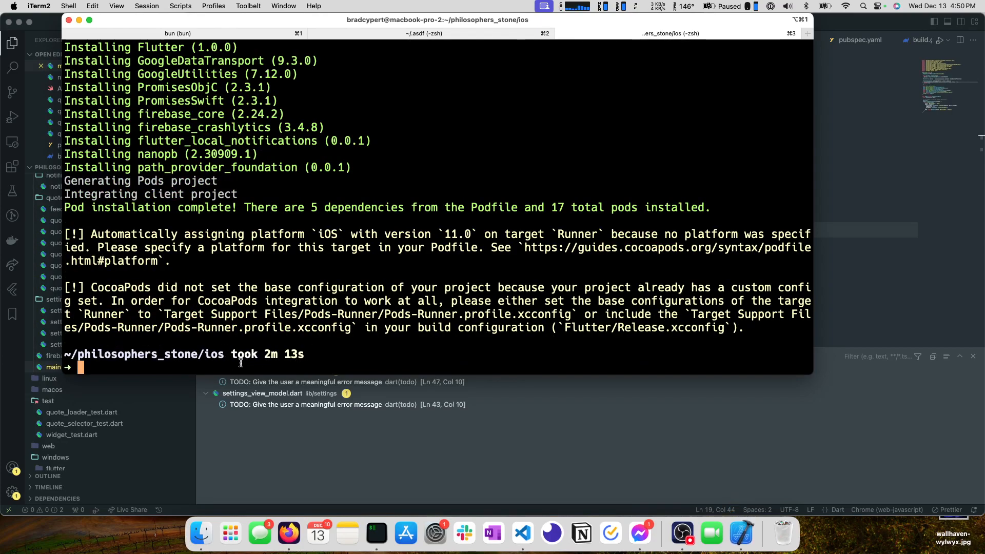
Switch to Xcode, reload Pods.xcodeproj from disk and archive the Runner app.
{"action": "left_click", "coordinate": [741, 533]}
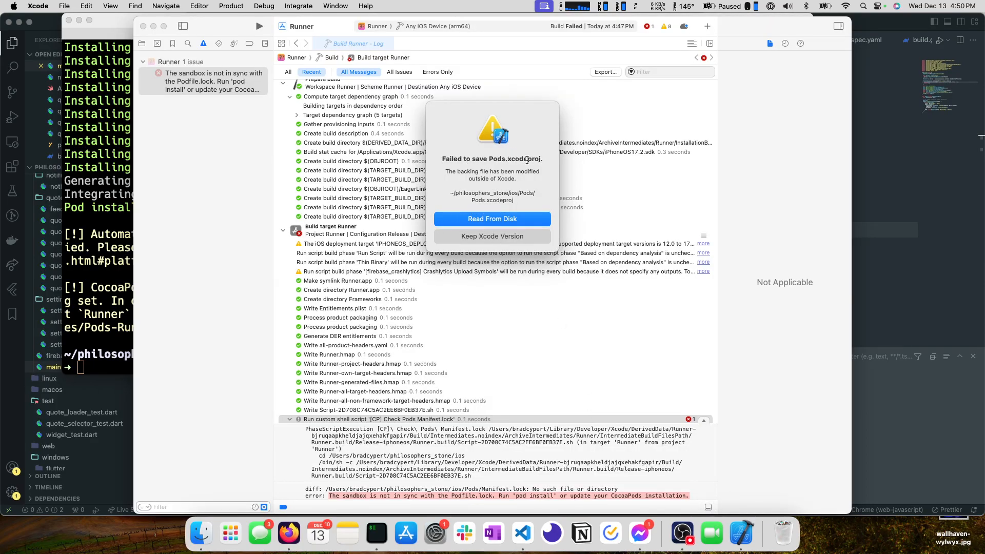
{"action": "left_click", "coordinate": [470, 219]}
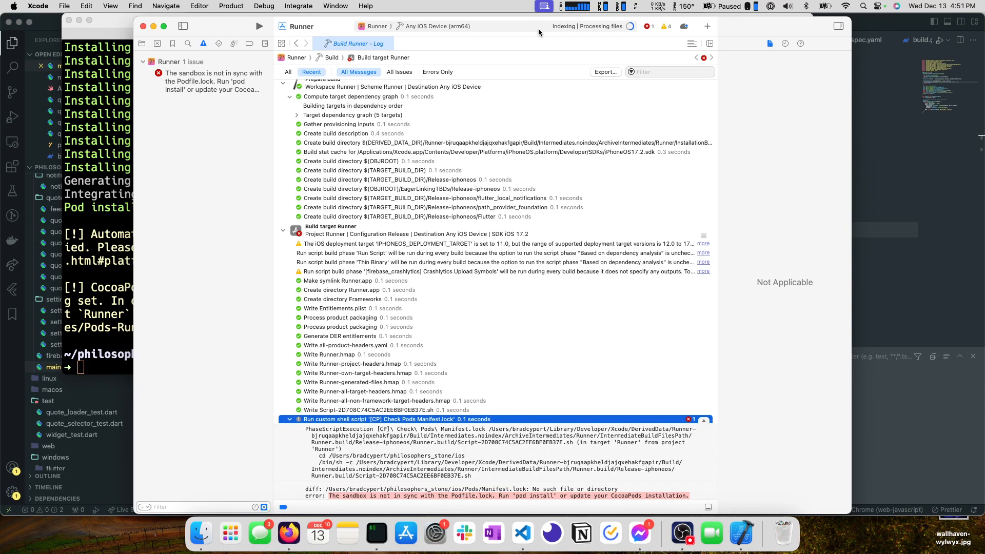
{"action": "left_click", "coordinate": [263, 6]}
{"action": "mouse_move", "coordinate": [229, 4]}
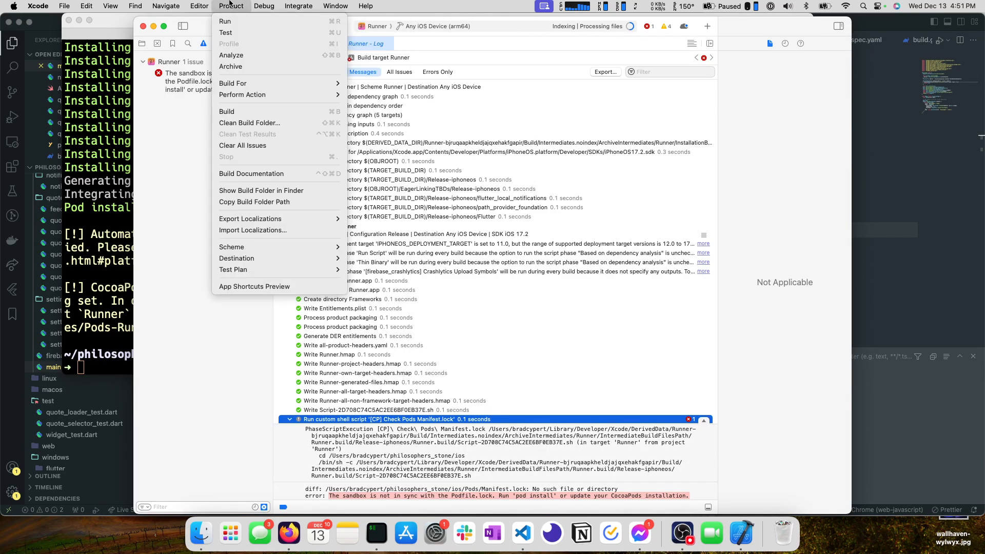
{"action": "left_click", "coordinate": [231, 67]}
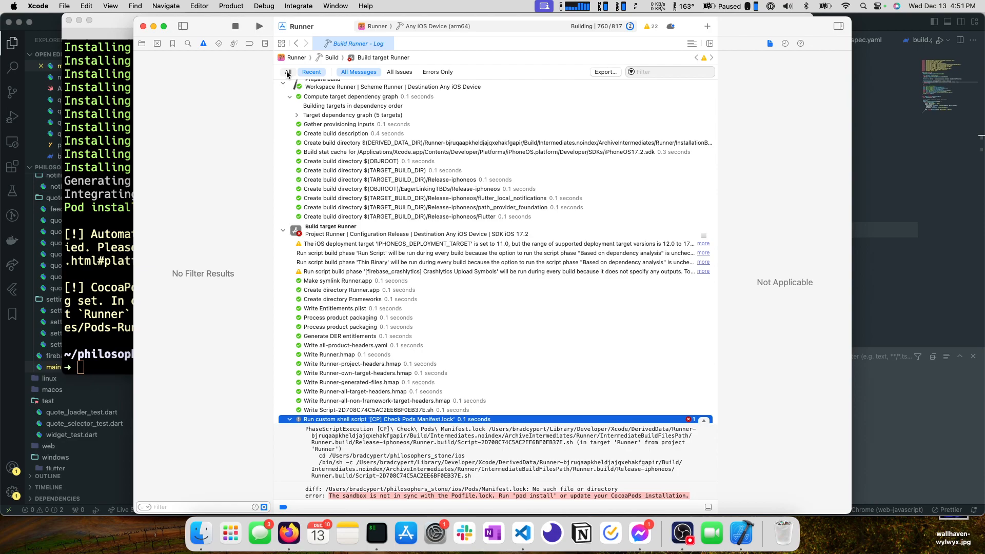
Check the progress of the archive build and dismiss the Xcode Cloud introduction.
{"action": "left_click", "coordinate": [630, 26]}
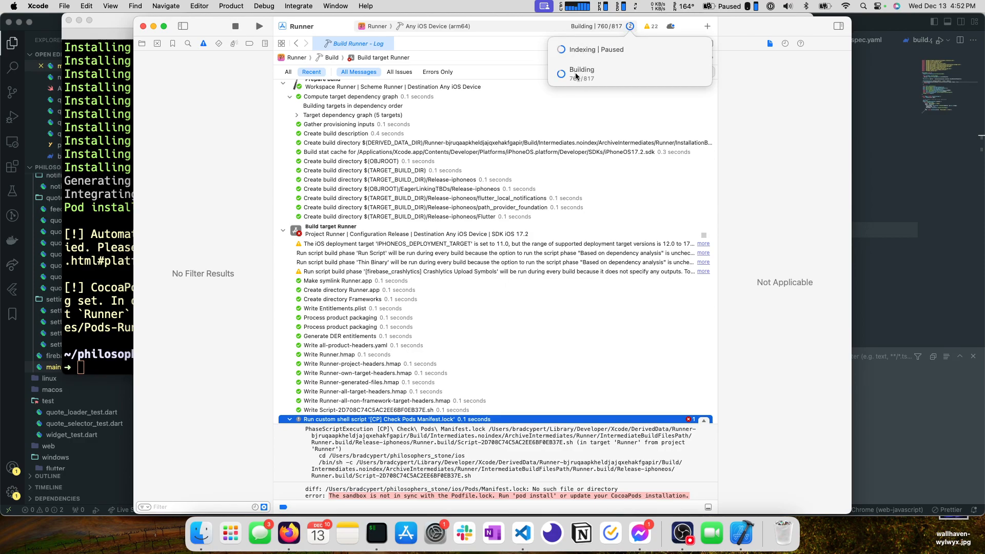
{"action": "left_click", "coordinate": [507, 39]}
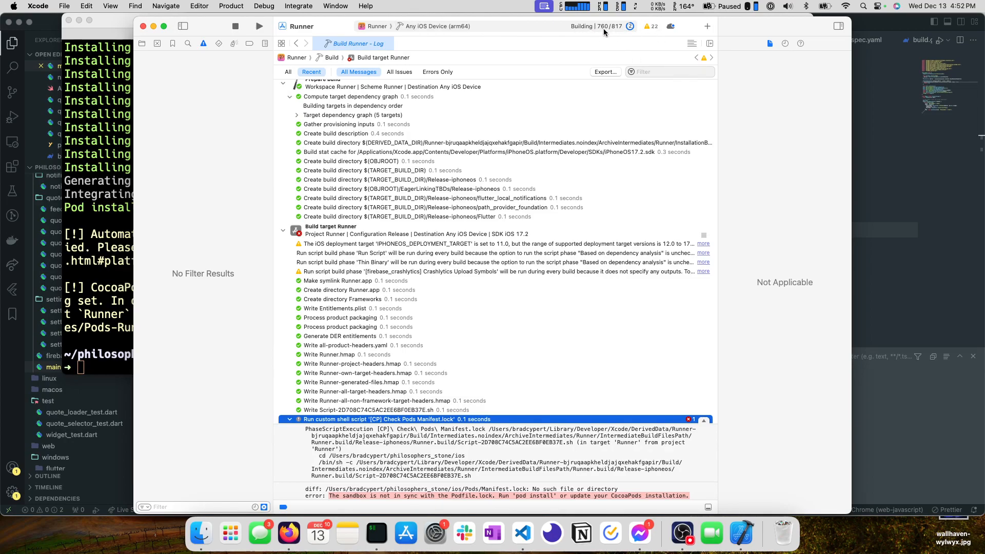
{"action": "left_click", "coordinate": [671, 28]}
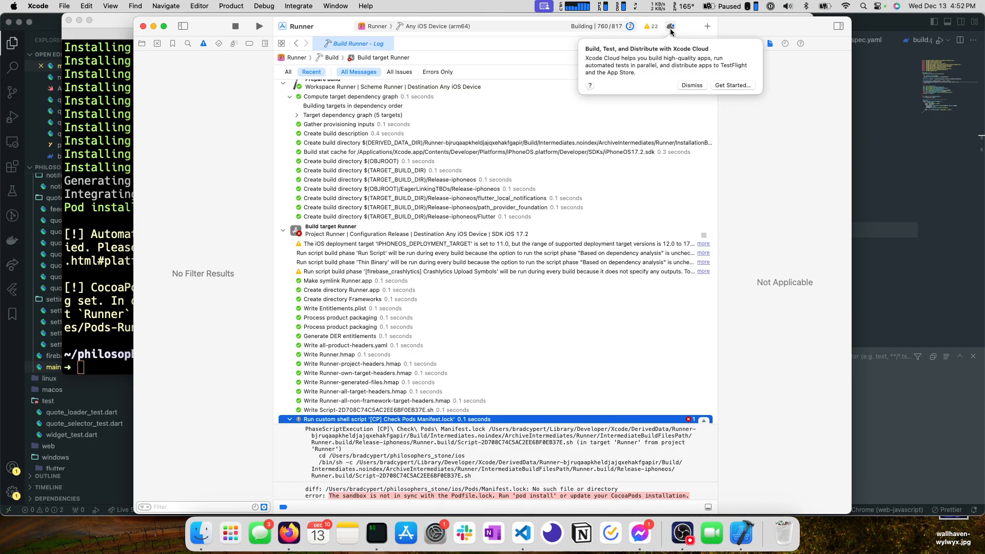
{"action": "left_click", "coordinate": [691, 85]}
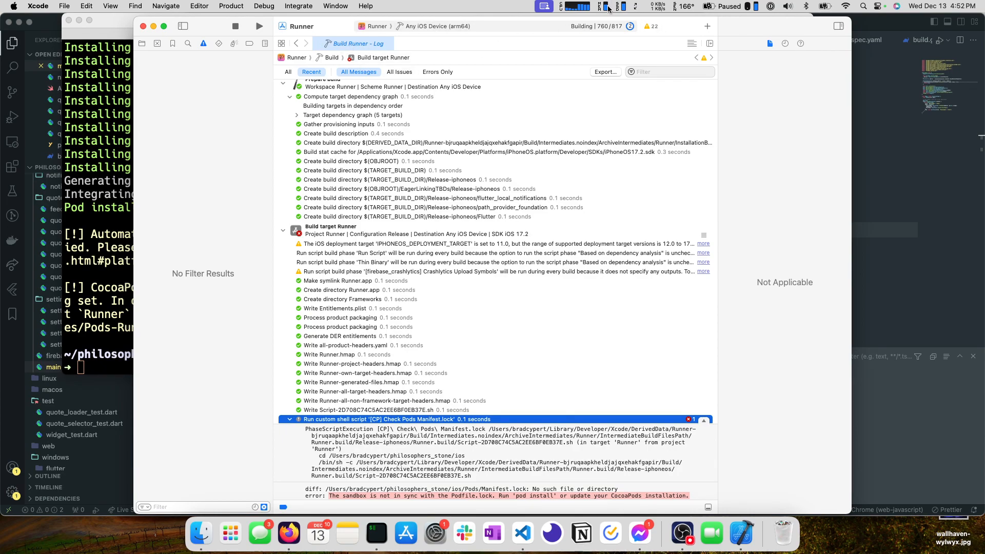
{"action": "left_click", "coordinate": [630, 27]}
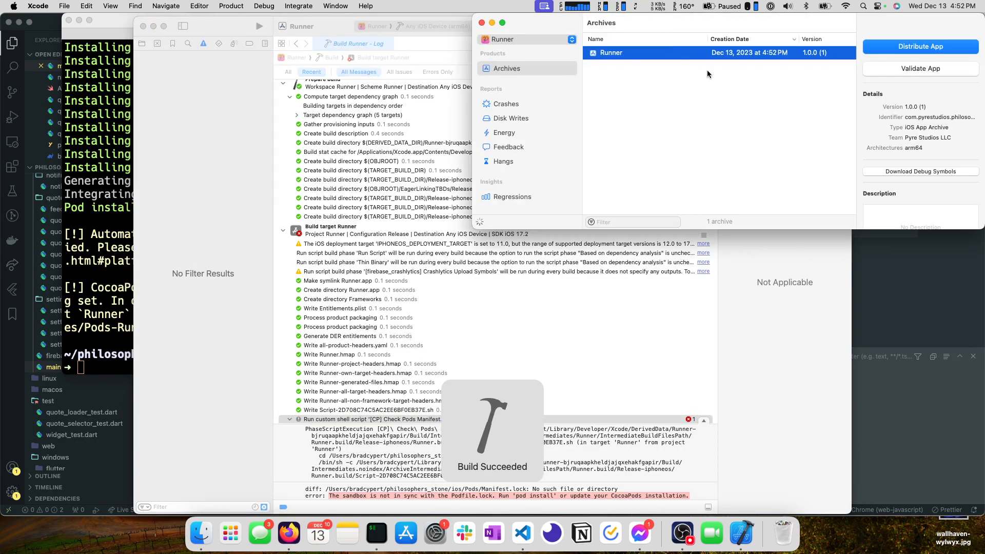
{"action": "left_click", "coordinate": [536, 70]}
{"action": "left_click", "coordinate": [627, 55]}
{"action": "left_click", "coordinate": [530, 71]}
{"action": "key", "text": "Down"}
{"action": "key", "text": "Down"}
{"action": "left_click", "coordinate": [519, 72]}
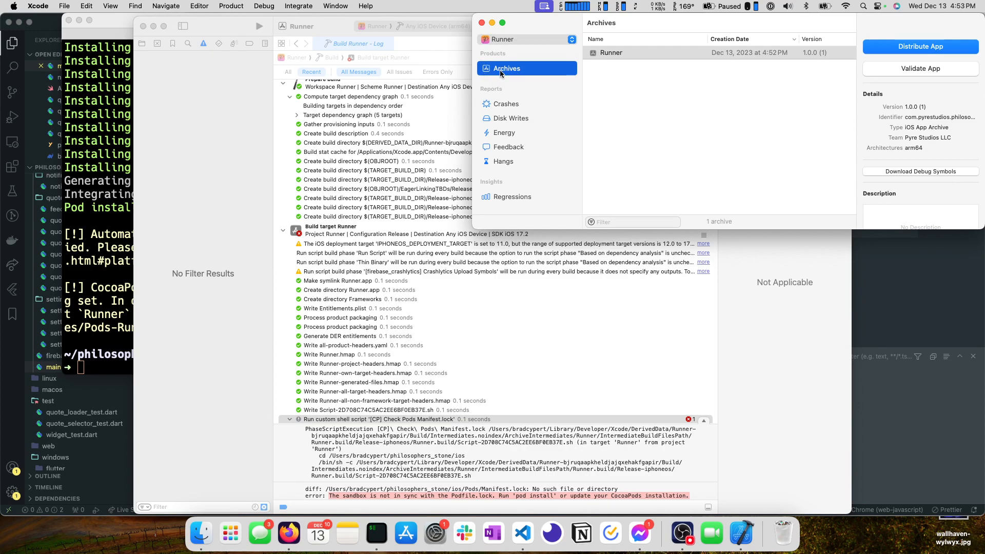
Distribute the Runner 1.0.0 (1) archive with the TestFlight & App Store method.
{"action": "left_click", "coordinate": [627, 53]}
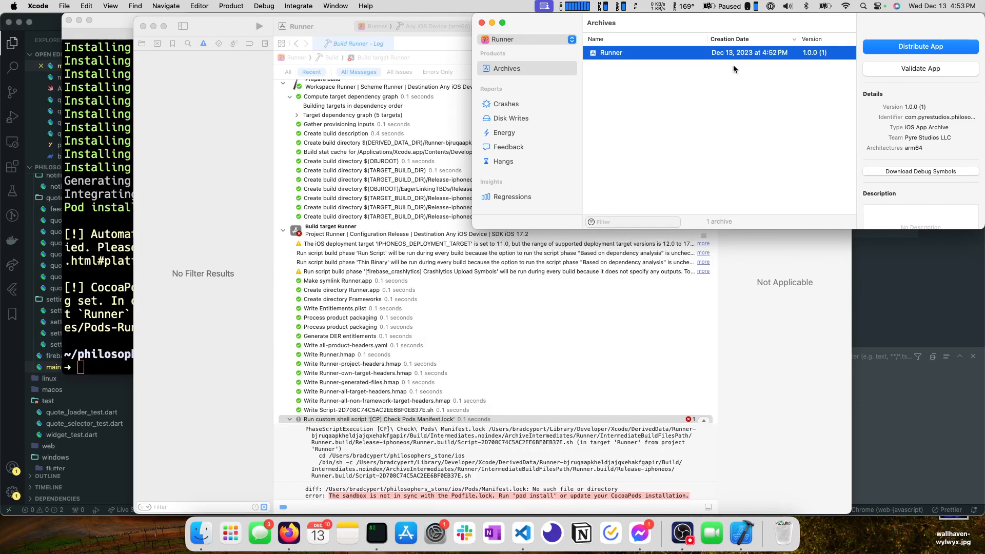
{"action": "left_click", "coordinate": [926, 46]}
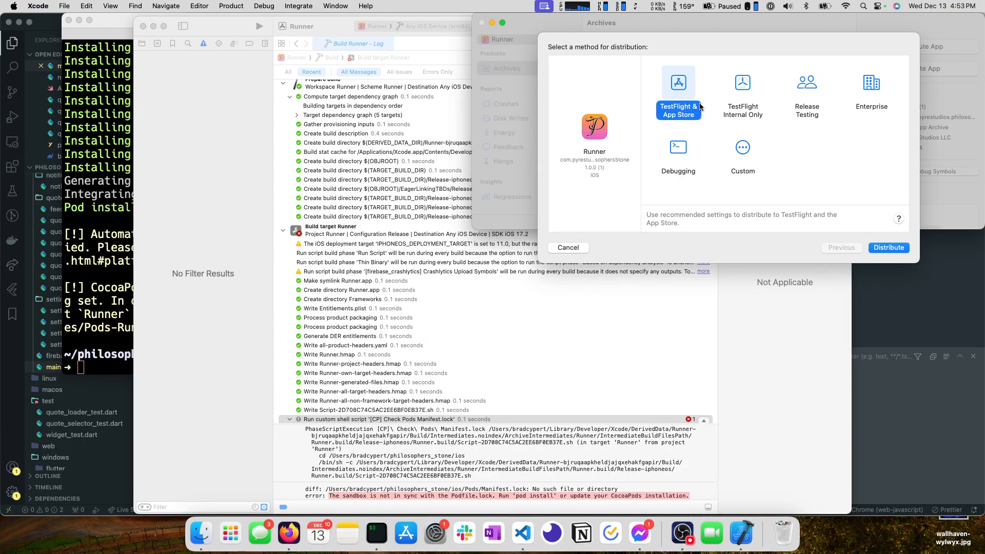
{"action": "left_click", "coordinate": [890, 248]}
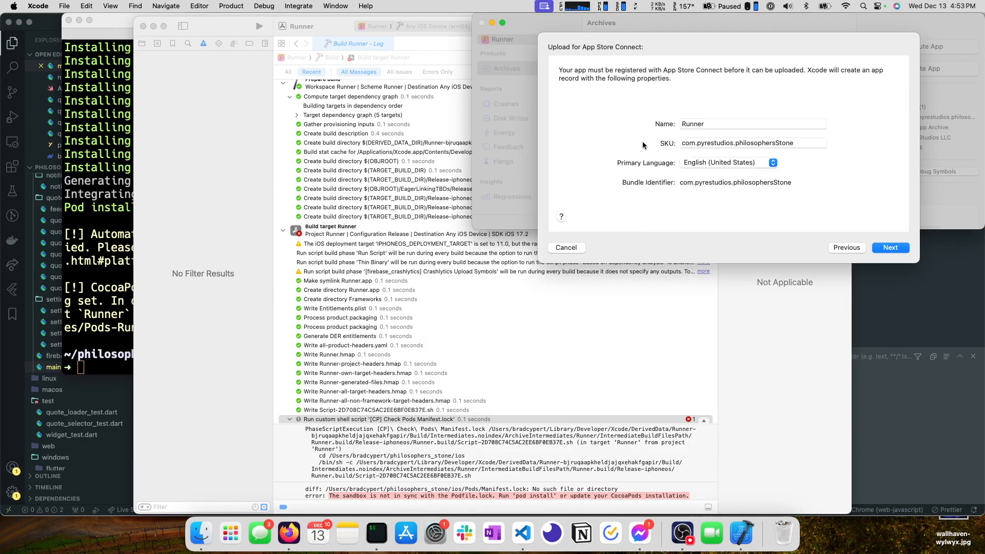
Name the App Store Connect app record "Philosopher's Stone" and proceed with the upload.
{"action": "left_click_drag", "start_coordinate": [748, 124], "coordinate": [422, 72]}
{"action": "type", "text": "Philosoph"}
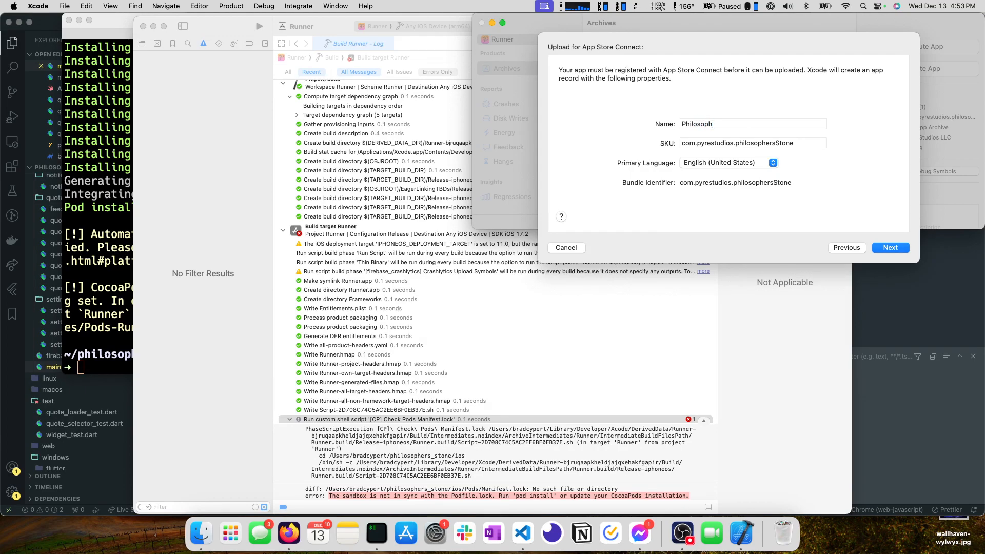
{"action": "type", "text": "er's Stone"}
{"action": "key", "text": "super+a"}
{"action": "left_click", "coordinate": [809, 146]}
{"action": "left_click", "coordinate": [890, 251]}
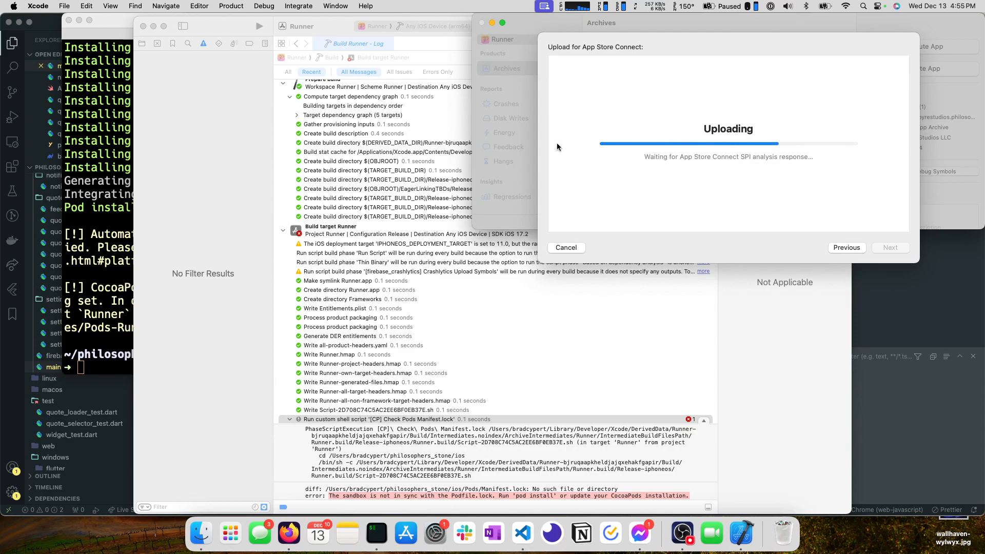
Switch to iTerm, review the pod install output and list the contents of the ios folder.
{"action": "left_click", "coordinate": [96, 215]}
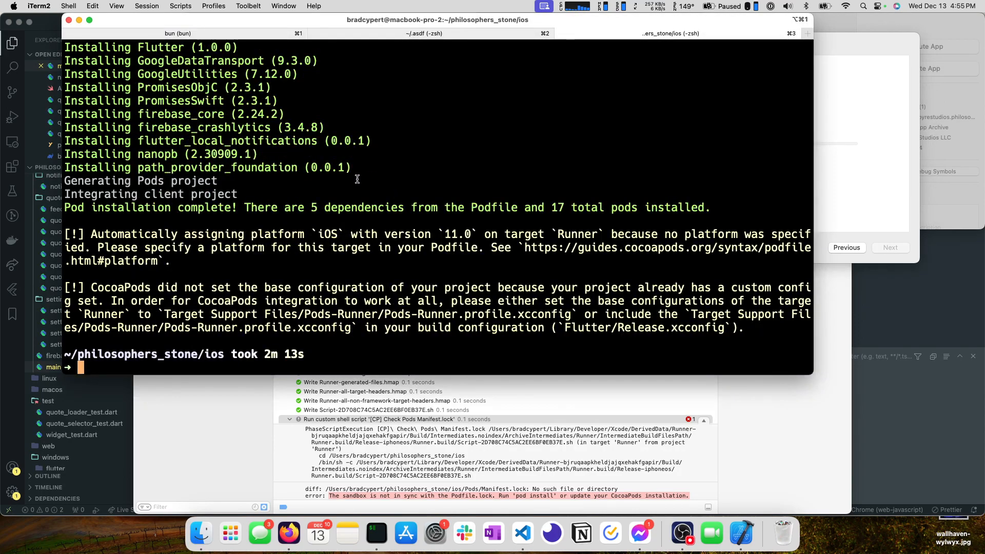
{"action": "scroll", "coordinate": [236, 216], "scroll_direction": "up", "scroll_amount": 10}
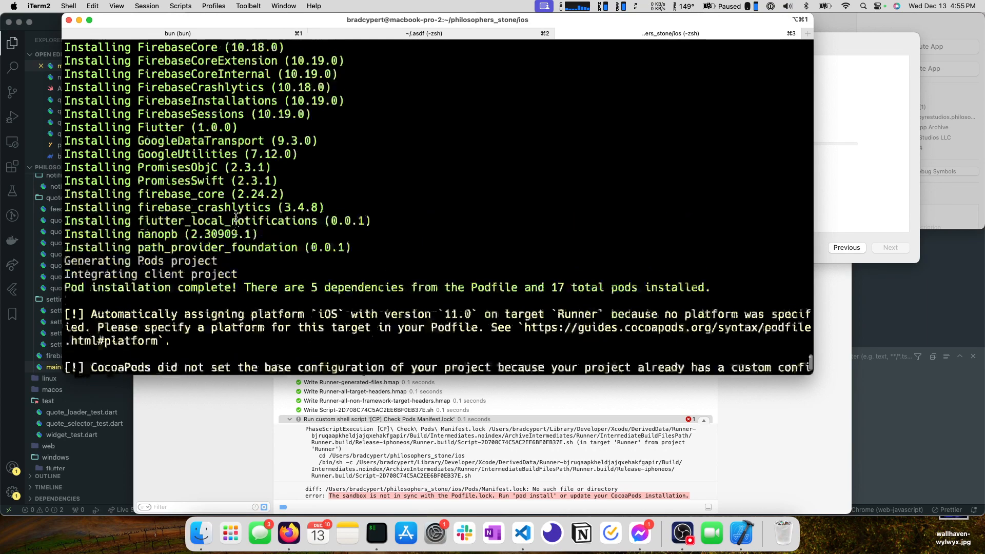
{"action": "scroll", "coordinate": [236, 216], "scroll_direction": "down", "scroll_amount": 10}
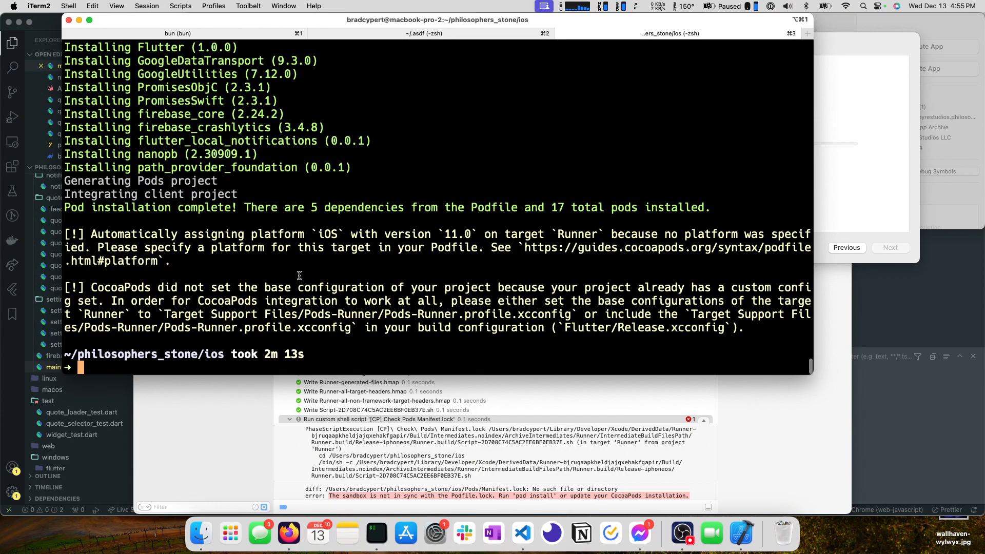
{"action": "type", "text": "ls"}
{"action": "key", "text": "Return"}
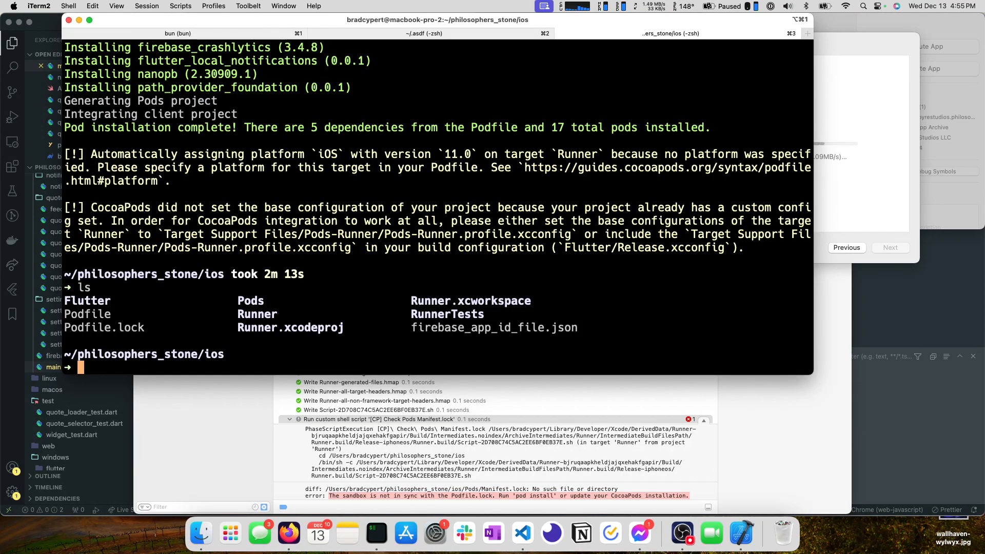
Print the Podfile with cat and read its platform line and Runner project settings.
{"action": "type", "text": "cat pod"}
{"action": "key", "text": "Tab"}
{"action": "type", "text": "file"}
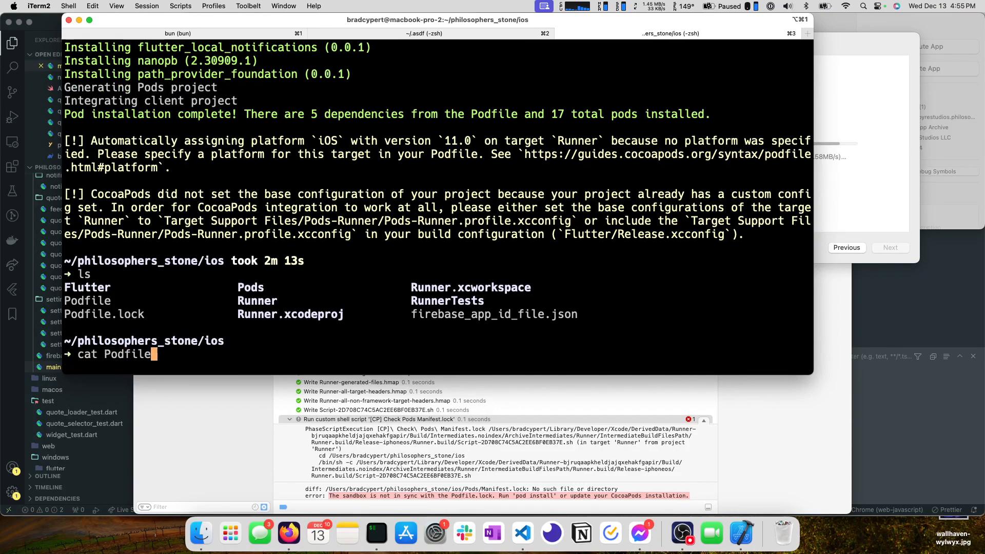
{"action": "key", "text": "Return"}
{"action": "scroll", "coordinate": [145, 132], "scroll_direction": "up", "scroll_amount": 5}
{"action": "scroll", "coordinate": [145, 132], "scroll_direction": "up", "scroll_amount": 5}
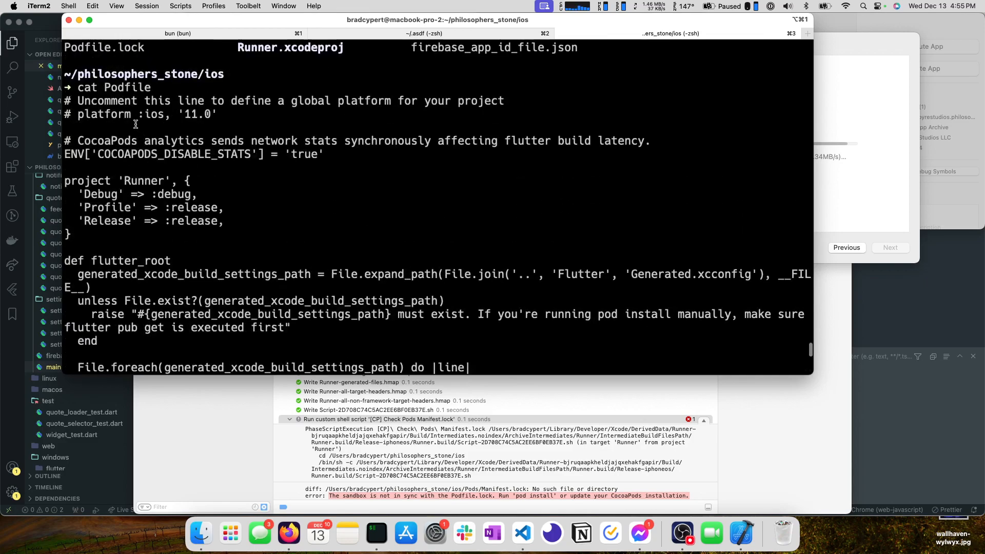
{"action": "scroll", "coordinate": [137, 125], "scroll_direction": "down", "scroll_amount": 10}
Open the Podfile in nvim, examine it from the platform line to the post_install block, and quit without editing.
{"action": "type", "text": "nvim Pod"}
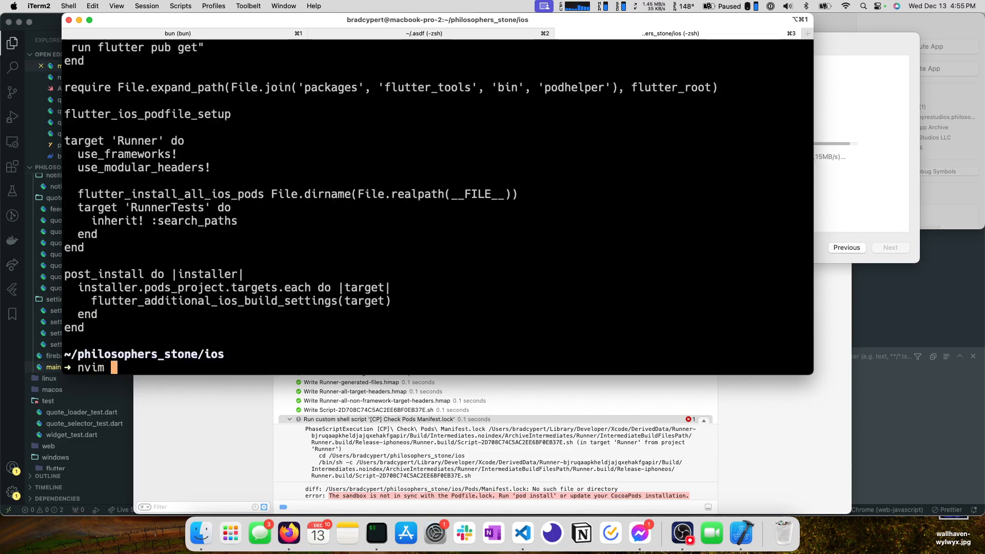
{"action": "key", "text": "Tab"}
{"action": "type", "text": "file"}
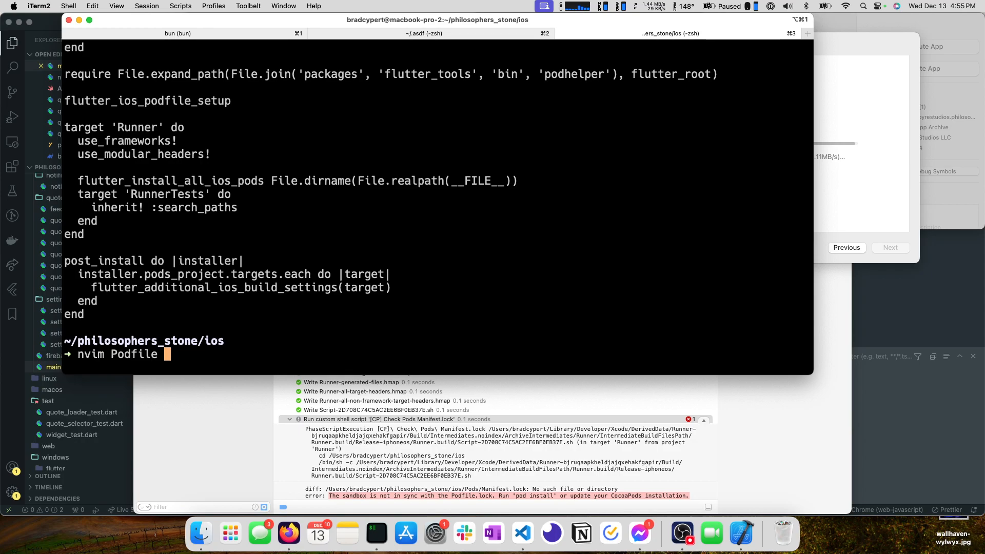
{"action": "key", "text": "Return"}
{"action": "key", "text": "j"}
{"action": "key", "text": "j"}
{"action": "key", "text": "j"}
{"action": "key", "text": "j"}
{"action": "key", "text": "j"}
{"action": "key", "text": "j"}
{"action": "key", "text": "j"}
{"action": "key", "text": "j"}
{"action": "key", "text": "j"}
{"action": "key", "text": "j"}
{"action": "key", "text": "j"}
{"action": "key", "text": "j"}
{"action": "key", "text": "j"}
{"action": "key", "text": "j"}
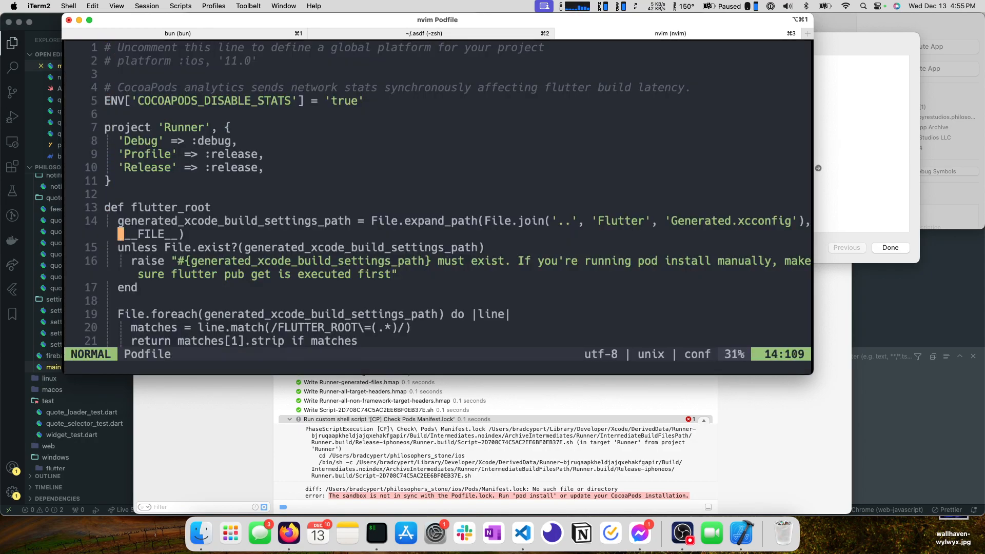
{"action": "key", "text": "k"}
{"action": "key", "text": "k"}
{"action": "key", "text": "k"}
{"action": "key", "text": "k"}
{"action": "key", "text": "j"}
{"action": "key", "text": "j"}
{"action": "key", "text": "k"}
{"action": "key", "text": "k"}
{"action": "key", "text": "k"}
{"action": "key", "text": "k"}
{"action": "key", "text": "k"}
{"action": "key", "text": "k"}
{"action": "key", "text": "j"}
{"action": "key", "text": "j"}
{"action": "key", "text": "j"}
{"action": "key", "text": "j"}
{"action": "key", "text": "j"}
{"action": "key", "text": "j"}
{"action": "key", "text": "j"}
{"action": "key", "text": "j"}
{"action": "key", "text": "j"}
{"action": "key", "text": "j"}
{"action": "key", "text": "j"}
{"action": "key", "text": "j"}
{"action": "key", "text": "j"}
{"action": "key", "text": "j"}
{"action": "key", "text": "j"}
{"action": "key", "text": "j"}
{"action": "key", "text": "j"}
{"action": "key", "text": "j"}
{"action": "key", "text": "j"}
{"action": "key", "text": "j"}
{"action": "key", "text": "j"}
{"action": "key", "text": "j"}
{"action": "key", "text": "j"}
{"action": "key", "text": "j"}
{"action": "key", "text": "j"}
{"action": "key", "text": "j"}
{"action": "key", "text": "j"}
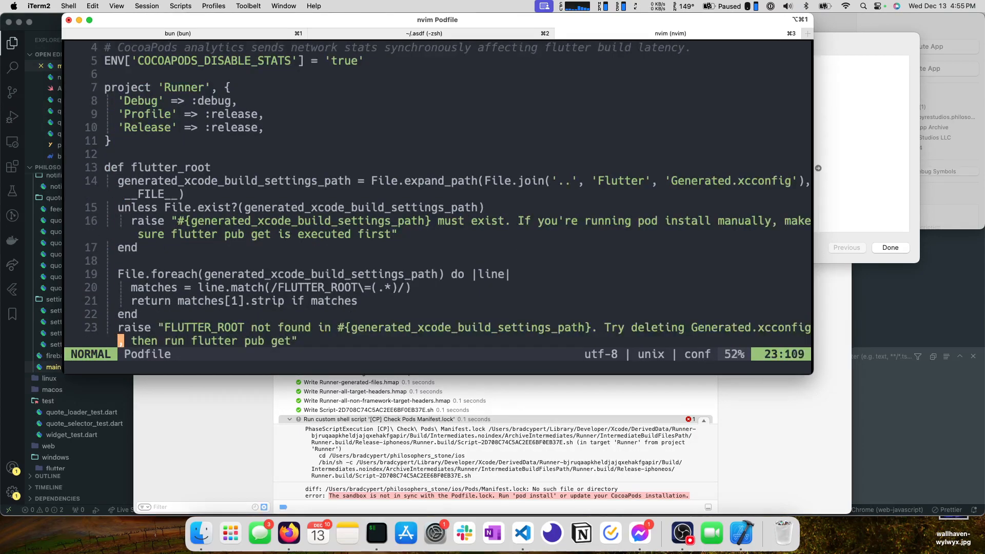
{"action": "key", "text": "j"}
{"action": "key", "text": "k"}
{"action": "key", "text": "k"}
{"action": "key", "text": "k"}
{"action": "key", "text": "k"}
{"action": "key", "text": "k"}
{"action": "key", "text": "k"}
{"action": "key", "text": "k"}
{"action": "key", "text": "k"}
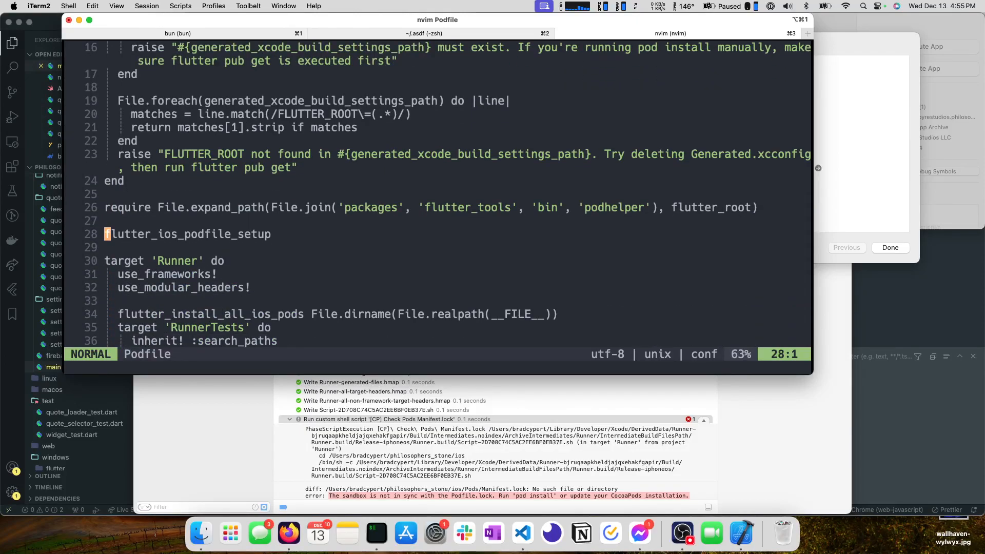
{"action": "key", "text": "j"}
{"action": "key", "text": "k"}
{"action": "key", "text": "j"}
{"action": "key", "text": "j"}
{"action": "key", "text": "j"}
{"action": "key", "text": "j"}
{"action": "key", "text": "j"}
{"action": "key", "text": "j"}
{"action": "key", "text": "j"}
{"action": "key", "text": "j"}
{"action": "key", "text": "j"}
{"action": "key", "text": "j"}
{"action": "key", "text": "j"}
{"action": "key", "text": "j"}
{"action": "key", "text": "j"}
{"action": "key", "text": "j"}
{"action": "key", "text": "j"}
{"action": "key", "text": "j"}
{"action": "key", "text": "k"}
{"action": "key", "text": "k"}
{"action": "key", "text": "k"}
{"action": "key", "text": "k"}
{"action": "key", "text": "k"}
{"action": "key", "text": "k"}
{"action": "key", "text": "k"}
{"action": "key", "text": "k"}
{"action": "key", "text": "k"}
{"action": "key", "text": "k"}
{"action": "key", "text": "k"}
{"action": "key", "text": "k"}
{"action": "key", "text": "k"}
{"action": "key", "text": "k"}
{"action": "key", "text": "k"}
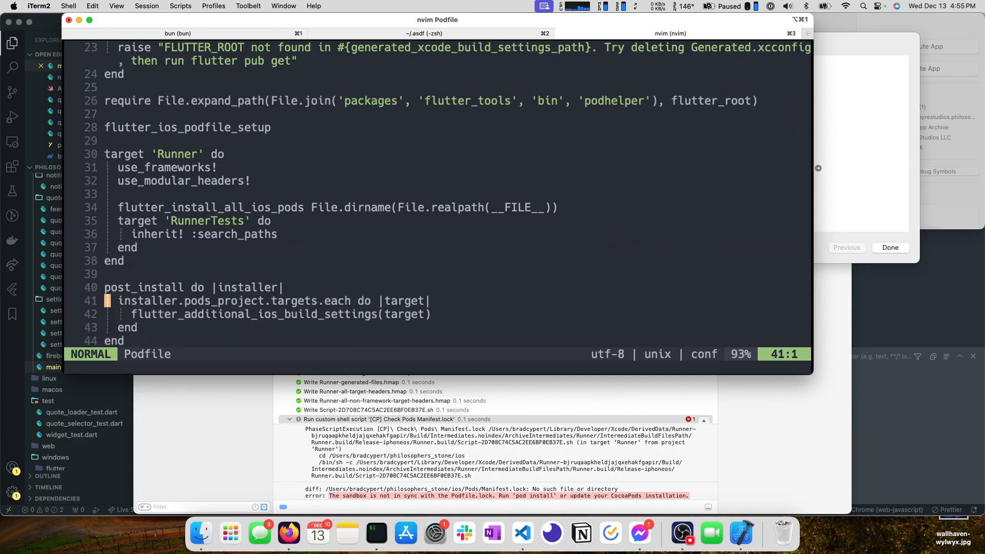
{"action": "key", "text": "k"}
{"action": "key", "text": "k"}
{"action": "key", "text": "k"}
{"action": "key", "text": "k"}
{"action": "key", "text": "k"}
{"action": "key", "text": "k"}
{"action": "key", "text": "k"}
{"action": "key", "text": "k"}
{"action": "key", "text": "k"}
{"action": "key", "text": "k"}
{"action": "key", "text": "k"}
{"action": "key", "text": "k"}
{"action": "key", "text": "k"}
{"action": "key", "text": "k"}
{"action": "key", "text": "k"}
{"action": "key", "text": "k"}
{"action": "key", "text": "k"}
{"action": "key", "text": "k"}
{"action": "key", "text": "k"}
{"action": "key", "text": "k"}
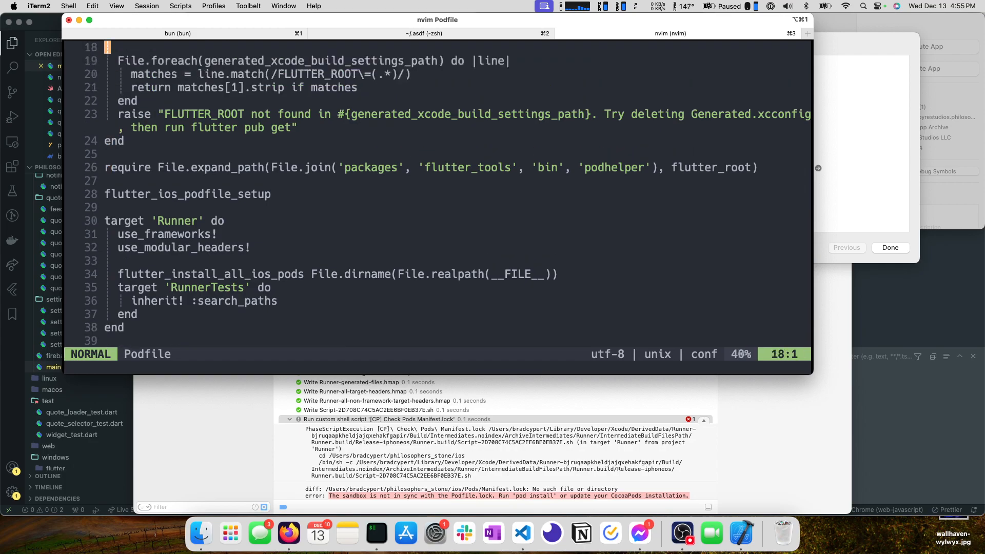
{"action": "key", "text": "k"}
{"action": "key", "text": "k"}
{"action": "key", "text": "k"}
{"action": "key", "text": "k"}
{"action": "key", "text": "k"}
{"action": "key", "text": "k"}
{"action": "key", "text": "k"}
{"action": "key", "text": "j"}
{"action": "key", "text": "j"}
{"action": "key", "text": "j"}
{"action": "key", "text": "j"}
{"action": "key", "text": "j"}
{"action": "key", "text": "j"}
{"action": "key", "text": "j"}
{"action": "key", "text": "j"}
{"action": "key", "text": "j"}
{"action": "key", "text": "j"}
{"action": "key", "text": "j"}
{"action": "key", "text": "j"}
{"action": "key", "text": "j"}
{"action": "key", "text": "j"}
{"action": "key", "text": "j"}
{"action": "key", "text": "j"}
{"action": "key", "text": "j"}
{"action": "key", "text": "j"}
{"action": "key", "text": "j"}
{"action": "key", "text": "j"}
{"action": "key", "text": "j"}
{"action": "key", "text": "j"}
{"action": "key", "text": "j"}
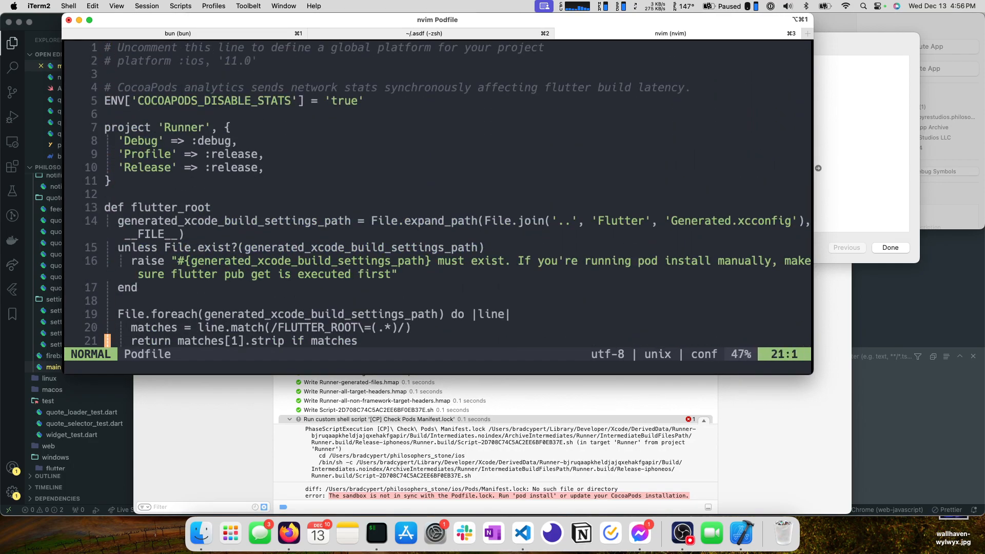
{"action": "key", "text": "j"}
{"action": "key", "text": "j"}
{"action": "key", "text": "j"}
{"action": "key", "text": "j"}
{"action": "key", "text": "j"}
{"action": "key", "text": "j"}
{"action": "key", "text": "j"}
{"action": "key", "text": "j"}
{"action": "key", "text": "j"}
{"action": "key", "text": "j"}
{"action": "key", "text": "j"}
{"action": "key", "text": "j"}
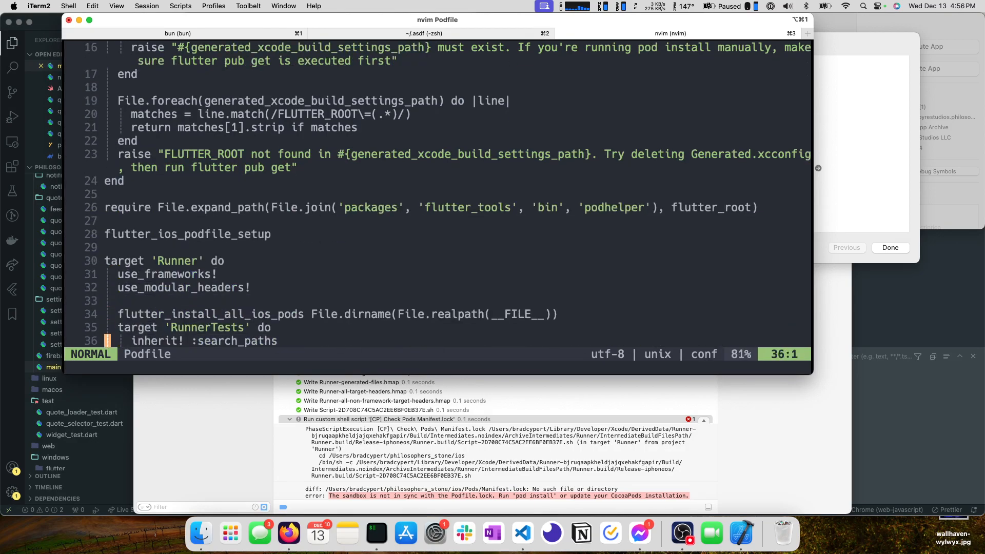
{"action": "type", "text": ":q"}
{"action": "key", "text": "Return"}
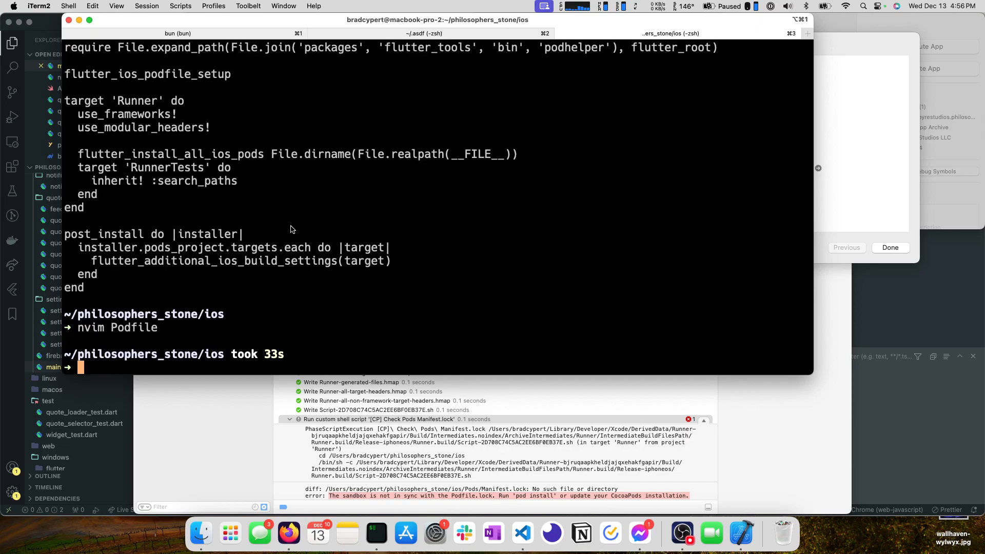
Switch to Xcode, open App Store Connect in Firefox from the upload summary, and close the finished upload dialog.
{"action": "key", "text": "super+Tab"}
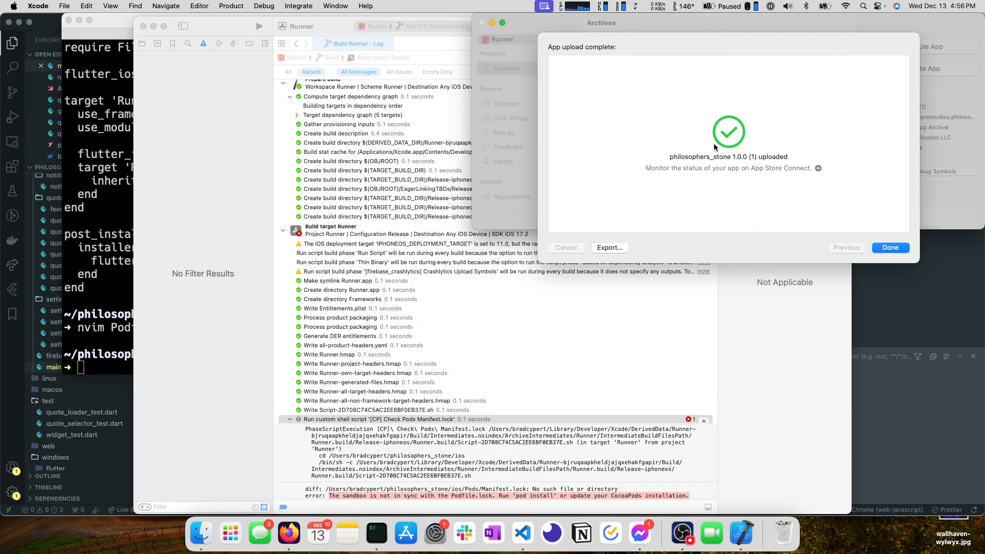
{"action": "left_click", "coordinate": [818, 168]}
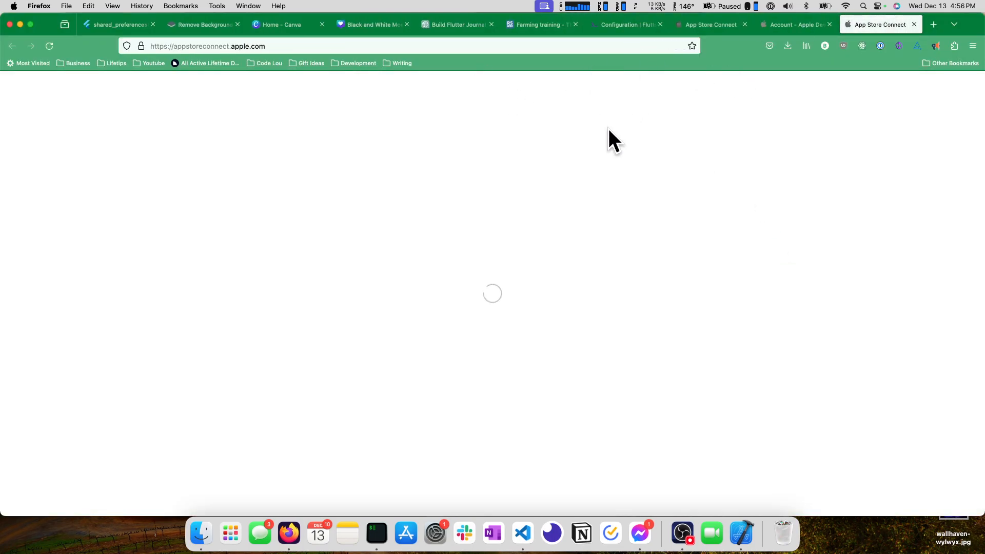
{"action": "key", "text": "super+Tab"}
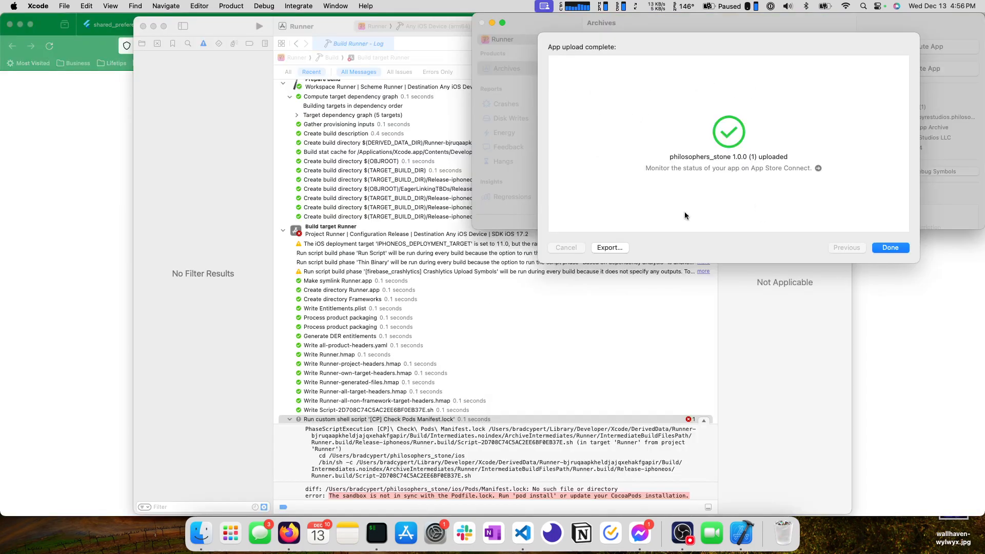
{"action": "left_click", "coordinate": [879, 245]}
{"action": "key", "text": "super+Tab"}
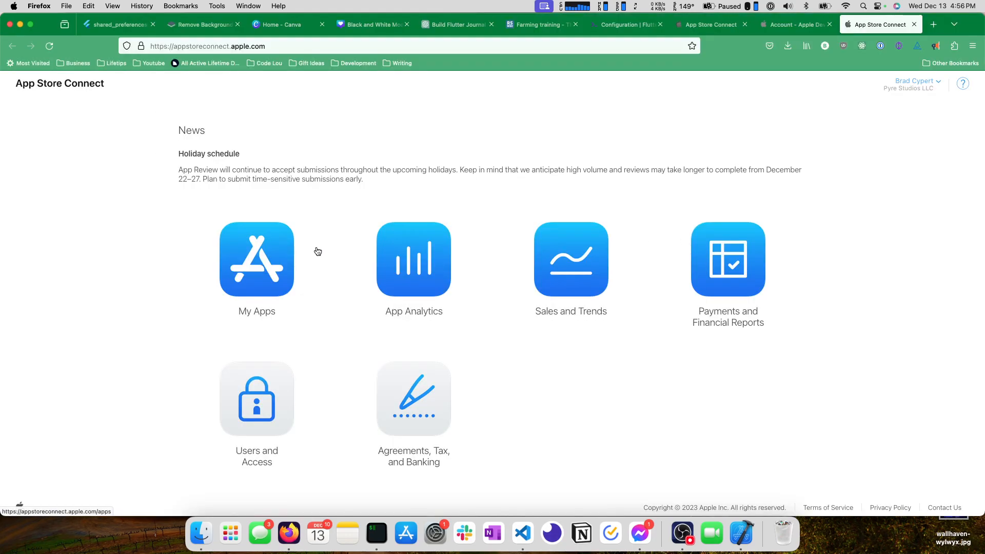
Open Philosopher's Stone from the App Store Connect apps list and look through its iOS App Version 1.0 page.
{"action": "left_click", "coordinate": [255, 271]}
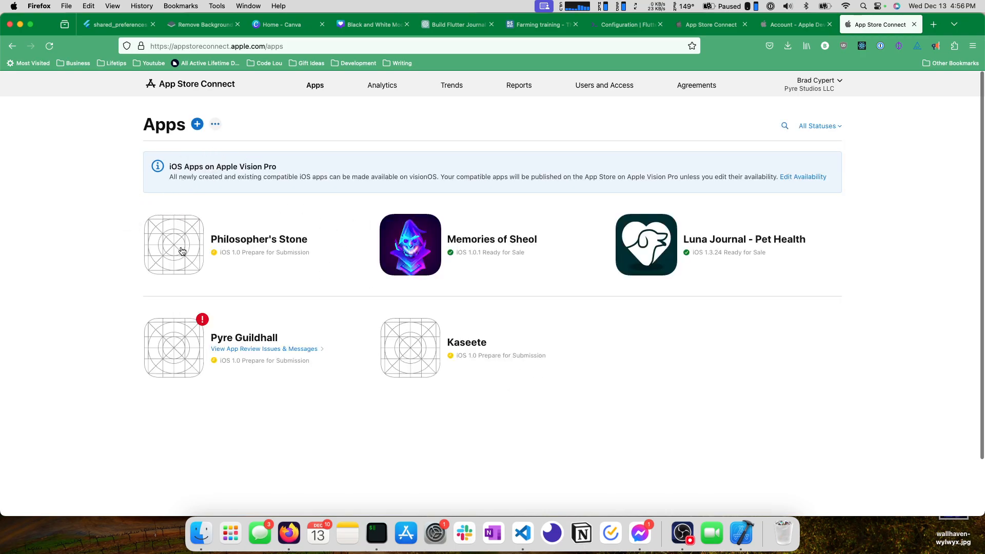
{"action": "left_click", "coordinate": [264, 240]}
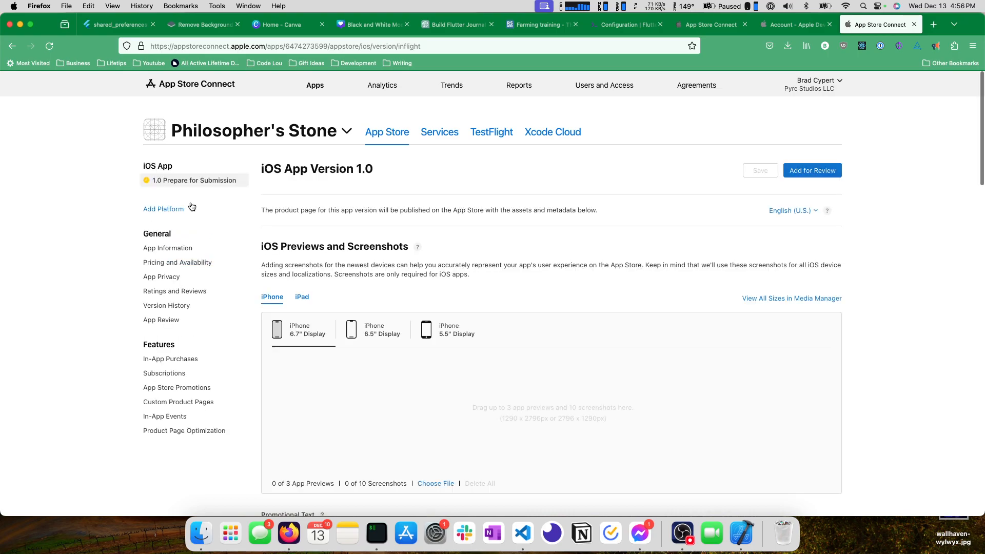
{"action": "left_click", "coordinate": [319, 87]}
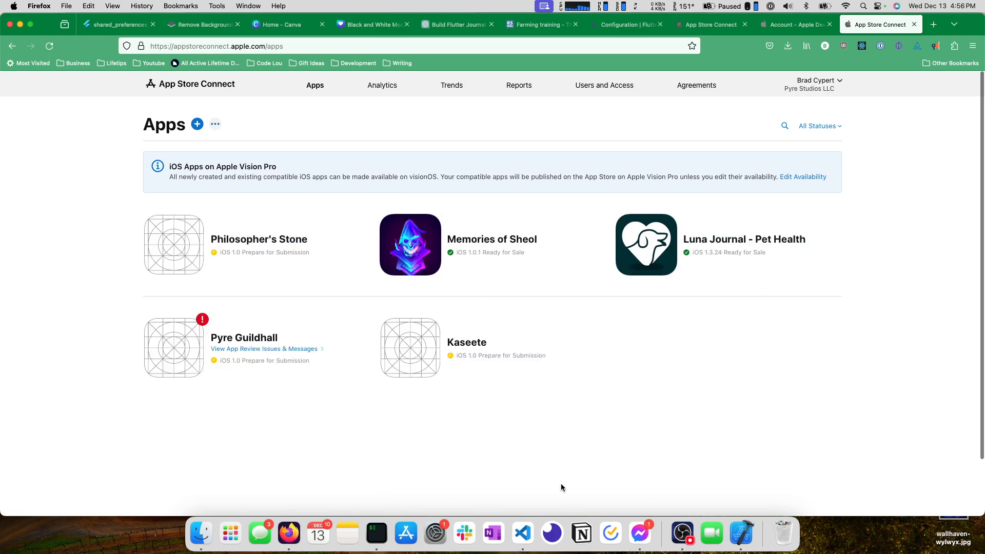
{"action": "left_click", "coordinate": [262, 240]}
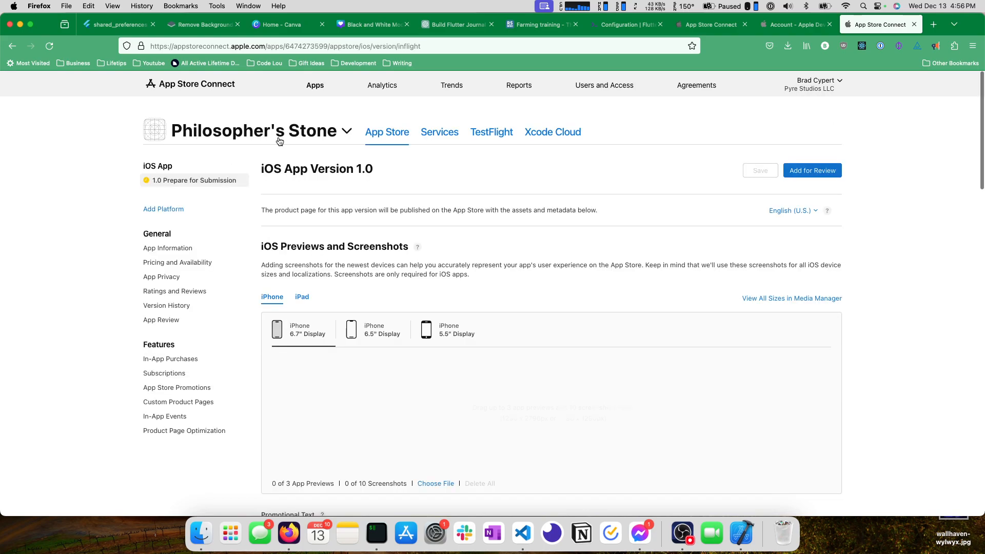
{"action": "scroll", "coordinate": [279, 141], "scroll_direction": "down", "scroll_amount": 2}
{"action": "scroll", "coordinate": [346, 178], "scroll_direction": "up", "scroll_amount": 2}
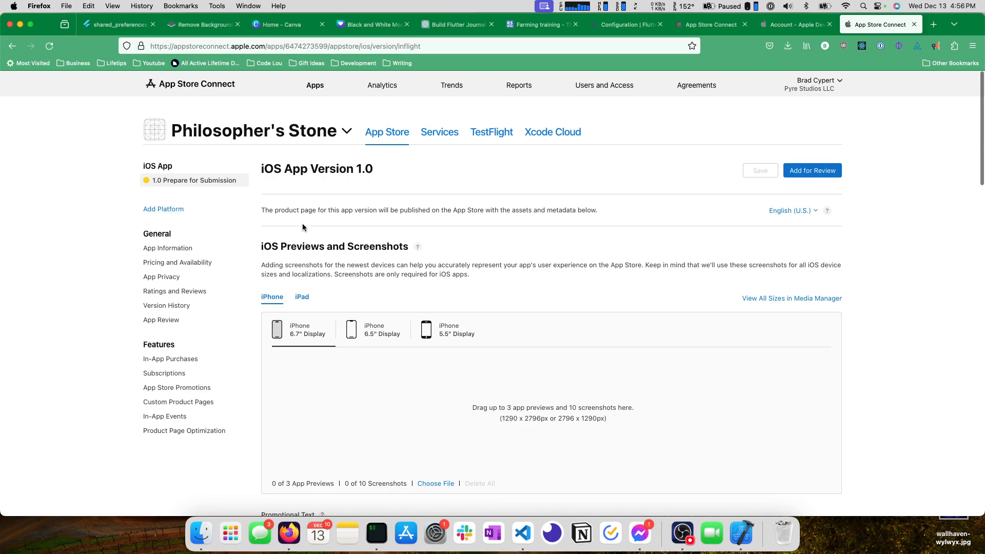
{"action": "scroll", "coordinate": [321, 239], "scroll_direction": "down", "scroll_amount": 1}
{"action": "scroll", "coordinate": [359, 195], "scroll_direction": "up", "scroll_amount": 1}
Create a TestFlight internal testing group named "Philsopher Stone Tester" for Philosopher's Stone with automatic distribution enabled.
{"action": "left_click", "coordinate": [479, 132]}
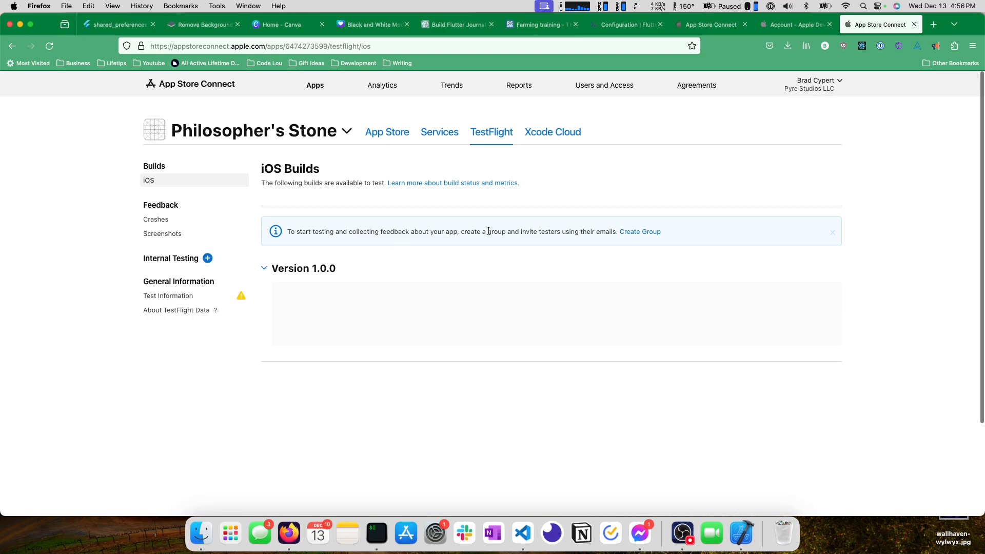
{"action": "left_click", "coordinate": [643, 231]}
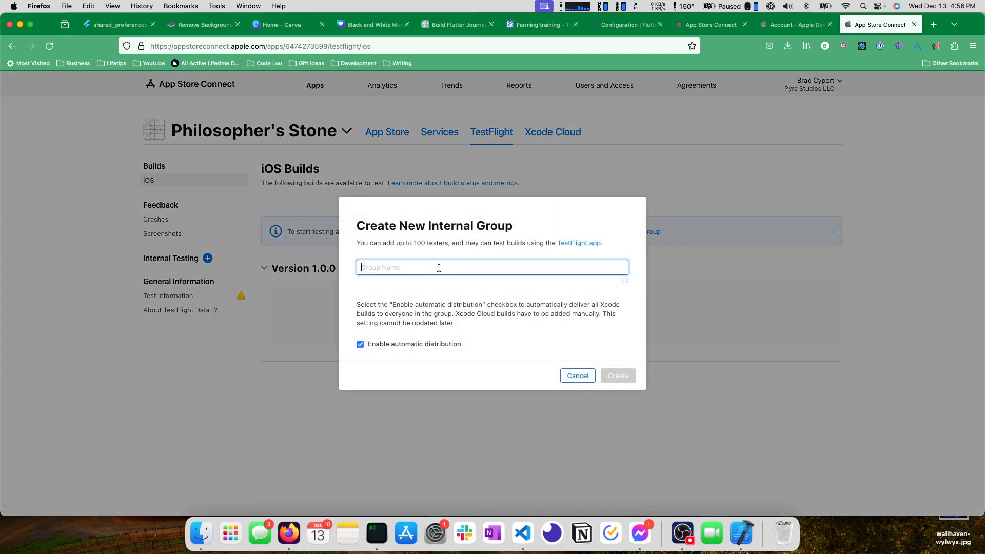
{"action": "type", "text": "ilsoph"}
{"action": "key", "text": "BackSpace"}
{"action": "type", "text": "pher Stones Tester"}
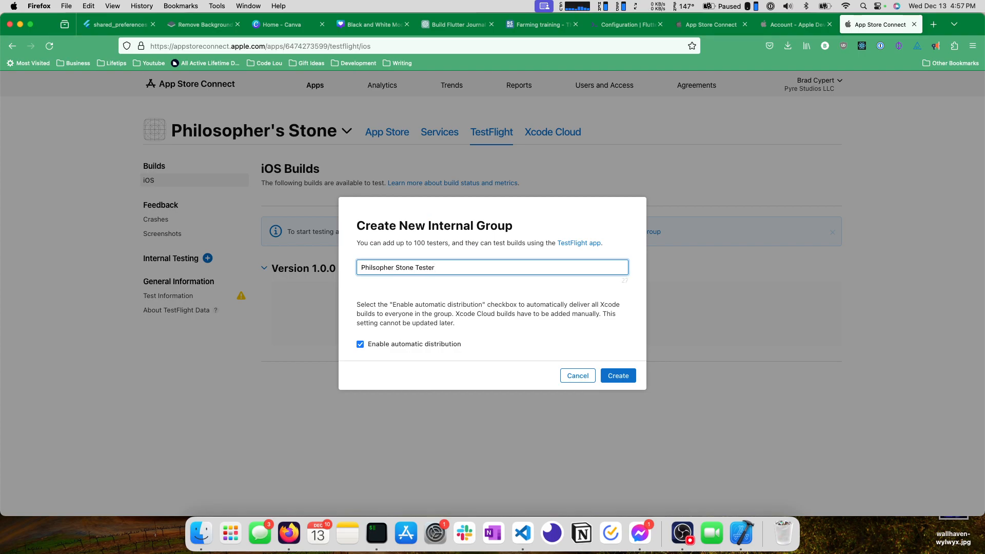
{"action": "triple_click", "coordinate": [411, 314]}
{"action": "left_click", "coordinate": [434, 331]}
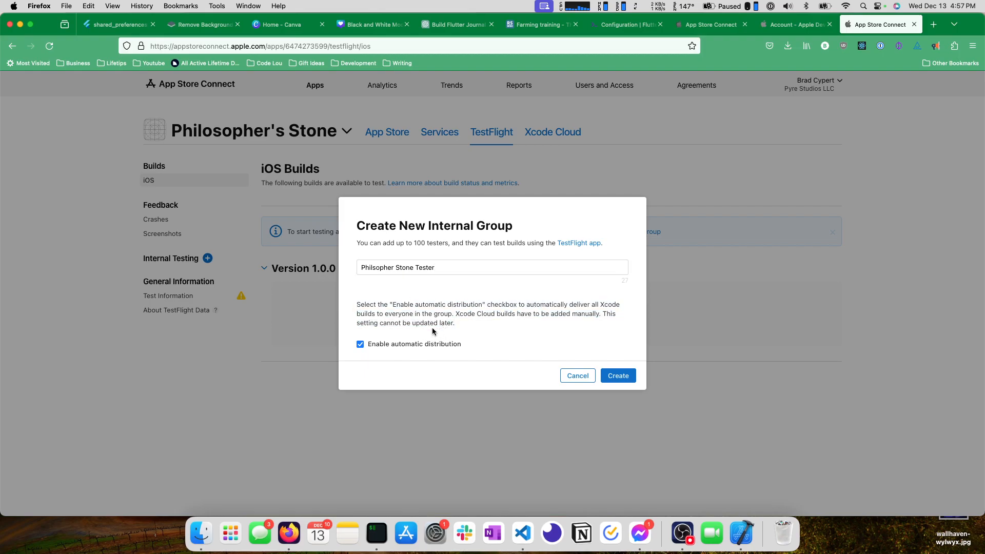
{"action": "left_click_drag", "start_coordinate": [356, 304], "coordinate": [475, 341]}
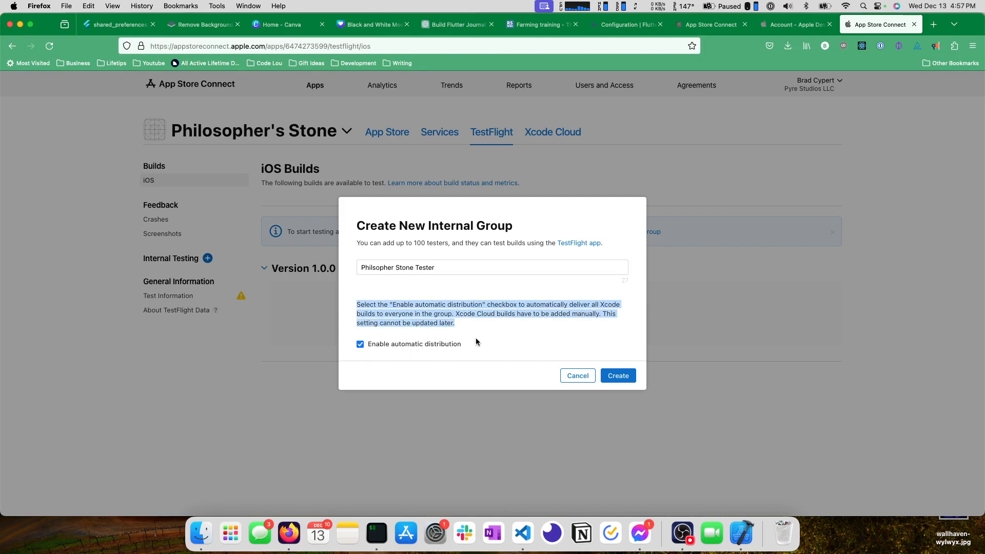
{"action": "left_click", "coordinate": [627, 381]}
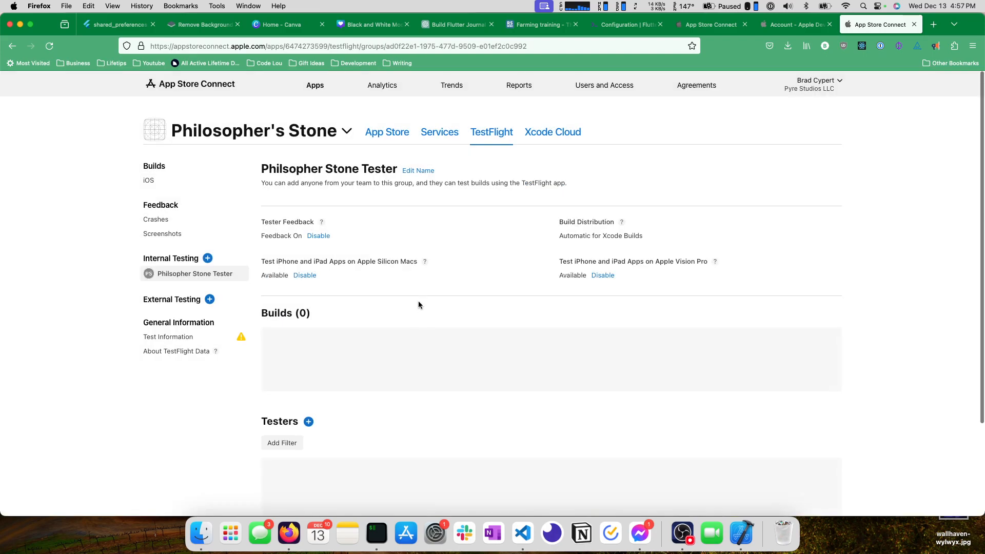
Add the account holder as a tester to the Philsopher Stone Tester group.
{"action": "scroll", "coordinate": [354, 318], "scroll_direction": "down", "scroll_amount": 2}
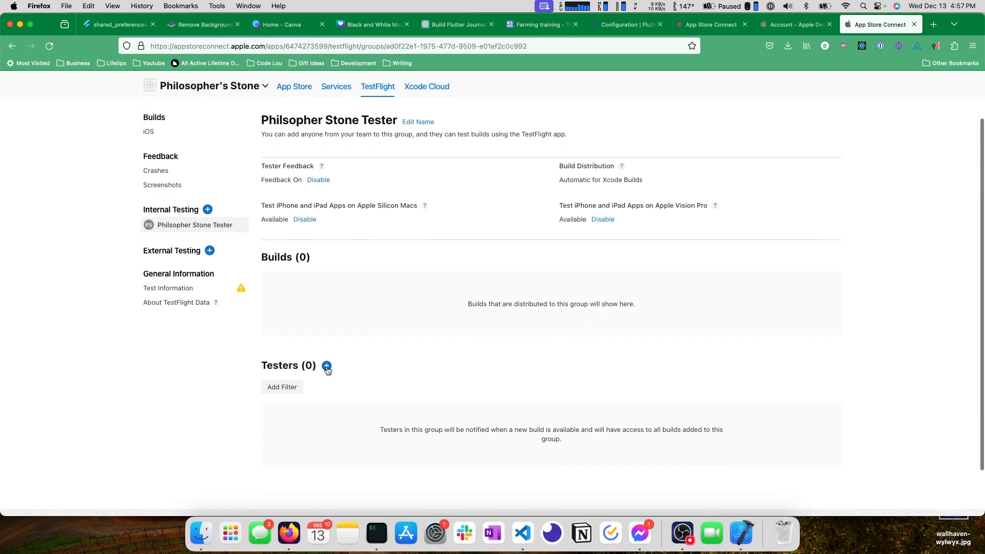
{"action": "left_click", "coordinate": [326, 365]}
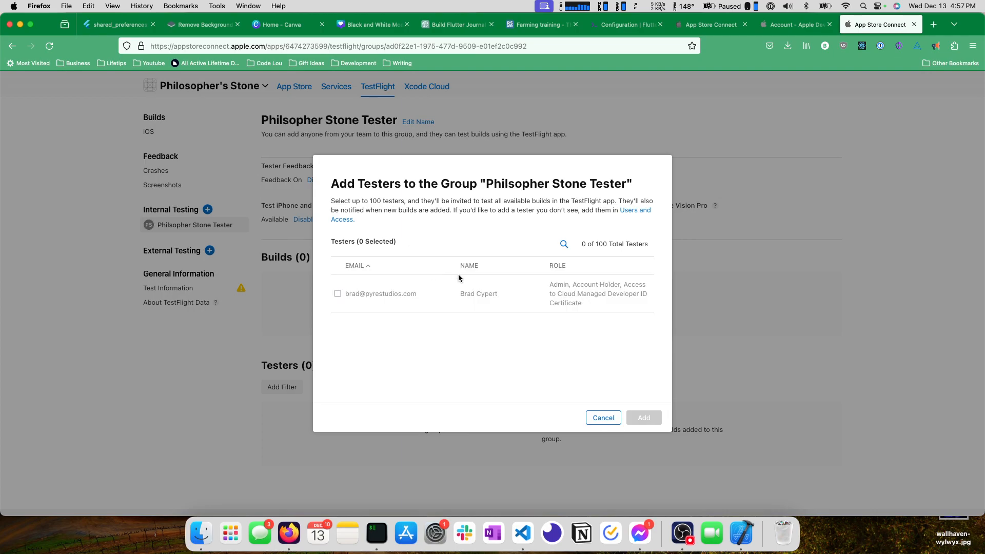
{"action": "left_click", "coordinate": [338, 293]}
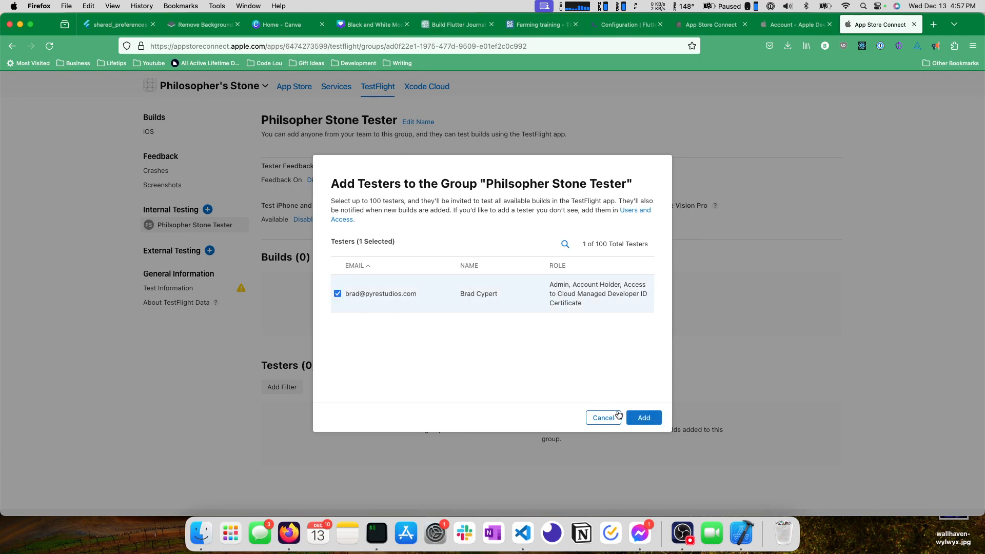
{"action": "left_click", "coordinate": [644, 418]}
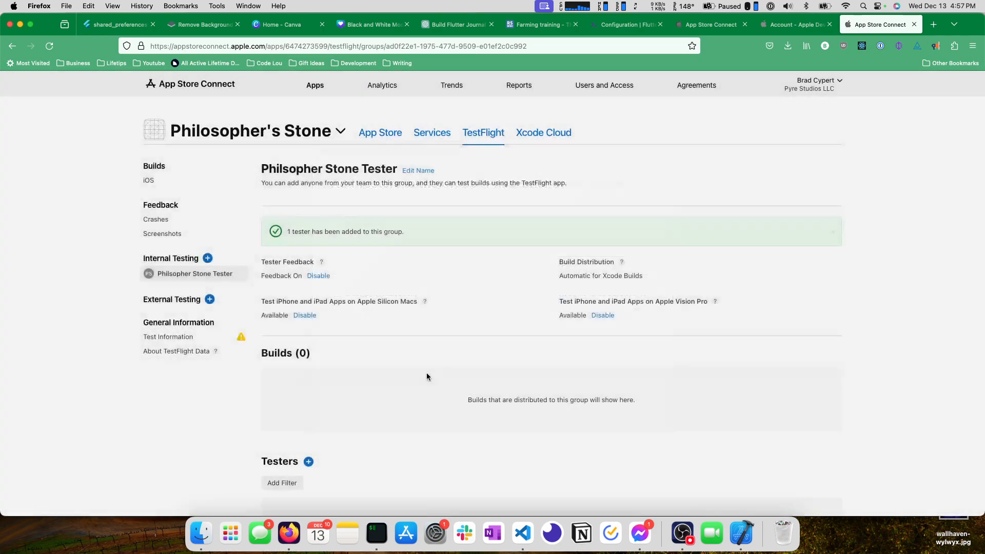
Check the tester's status in the group and in All Testers, and open the iOS builds list.
{"action": "scroll", "coordinate": [356, 360], "scroll_direction": "down", "scroll_amount": 5}
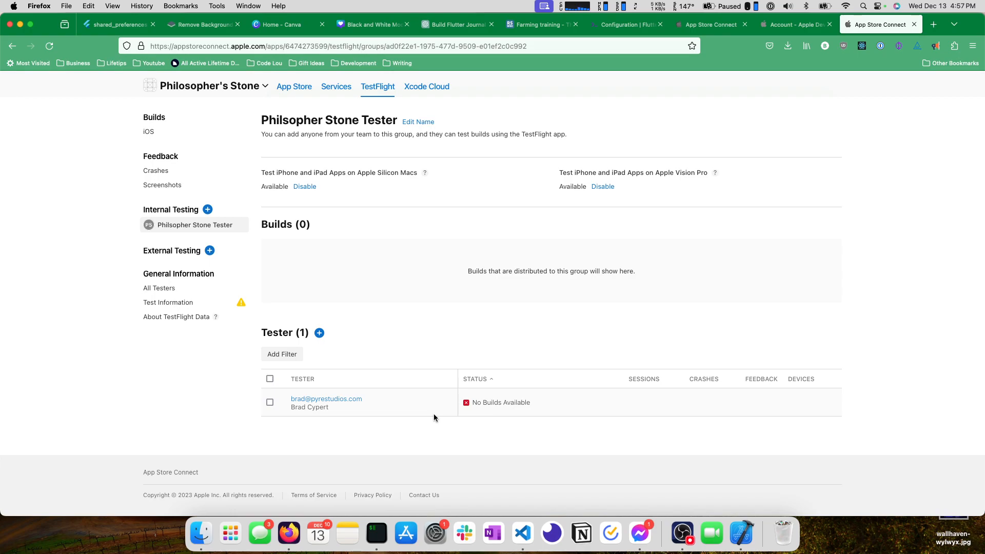
{"action": "left_click", "coordinate": [492, 402]}
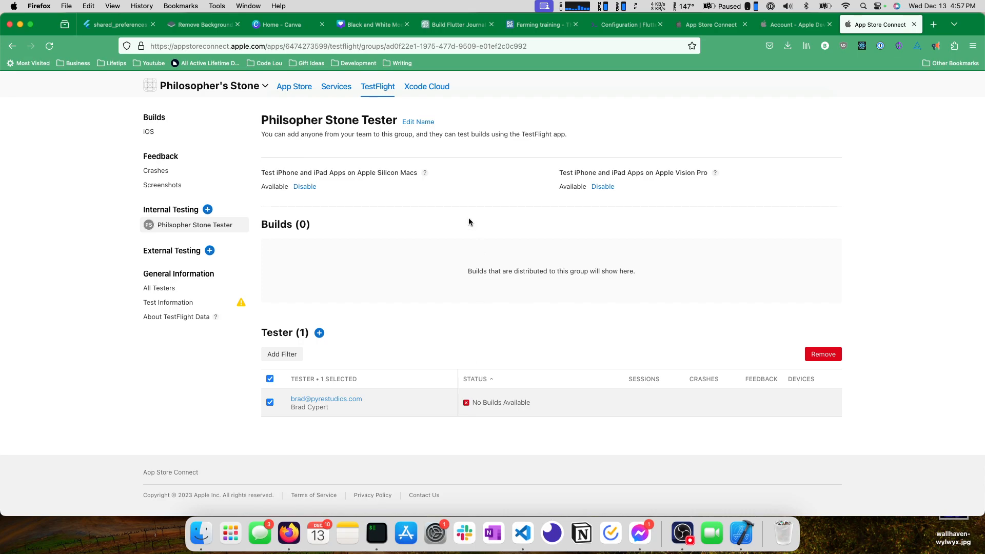
{"action": "mouse_move", "coordinate": [186, 226]}
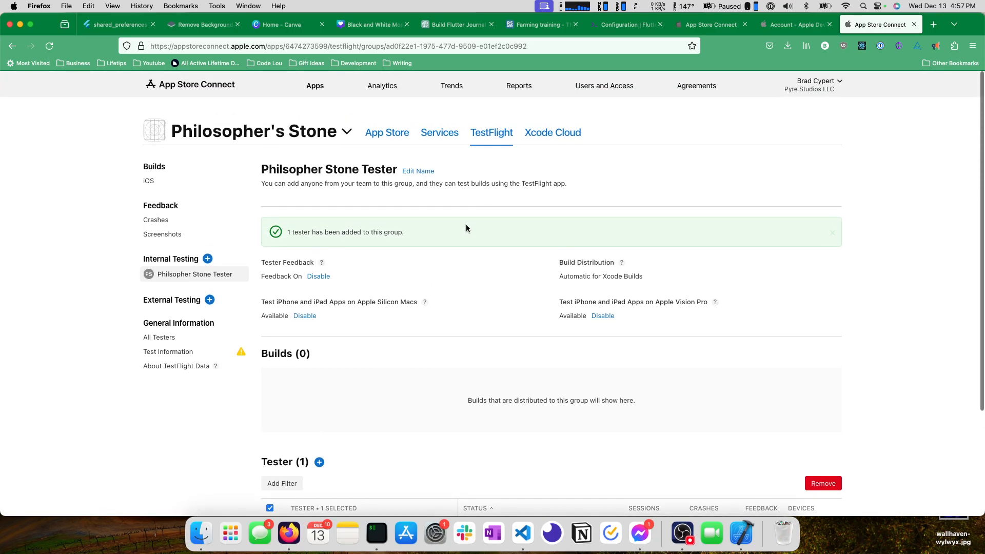
{"action": "scroll", "coordinate": [454, 229], "scroll_direction": "down", "scroll_amount": 3}
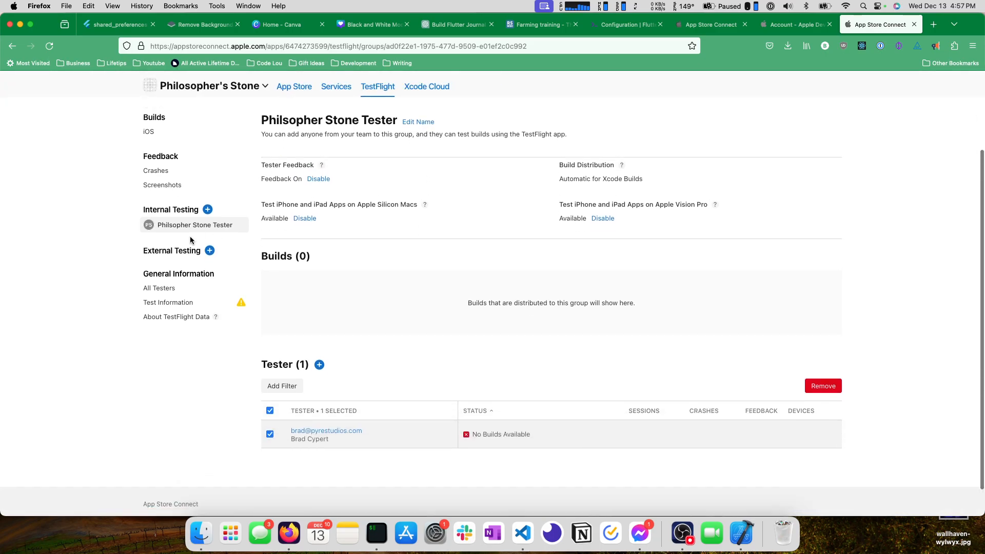
{"action": "left_click", "coordinate": [170, 287]}
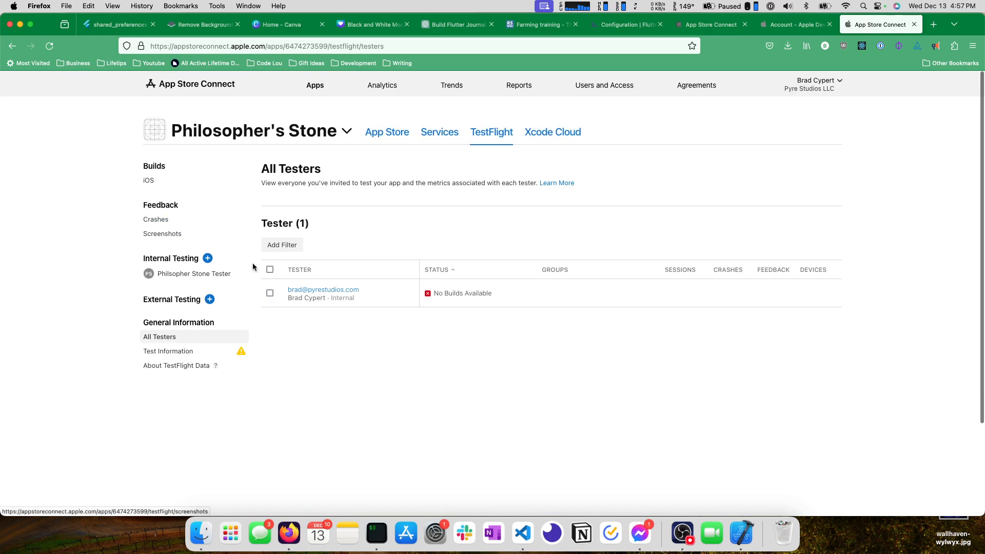
{"action": "left_click", "coordinate": [156, 183]}
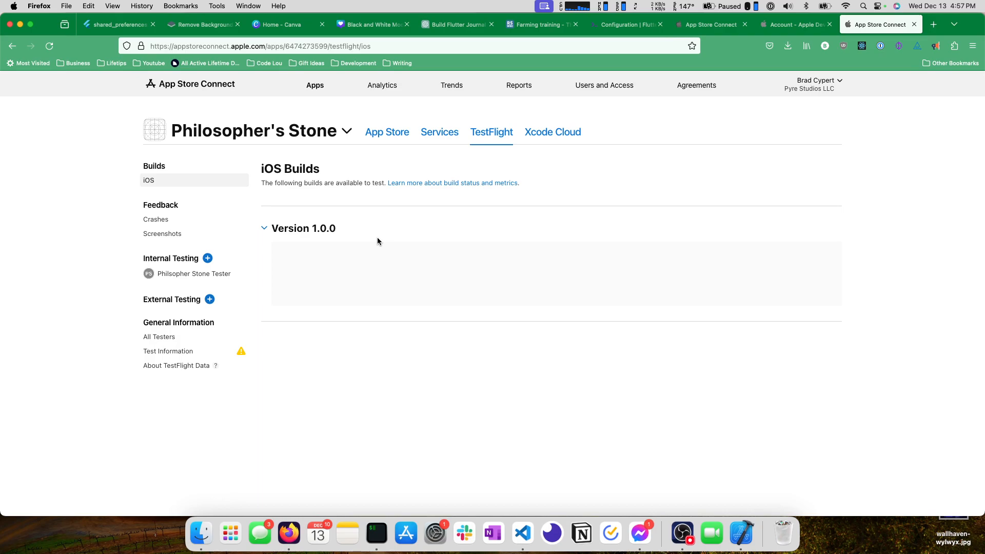
Open Gmail in a new browser tab and open the App Store Connect email about issues with Philosopher's Stone.
{"action": "left_click", "coordinate": [942, 25]}
{"action": "type", "text": "gmail"}
{"action": "key", "text": "Return"}
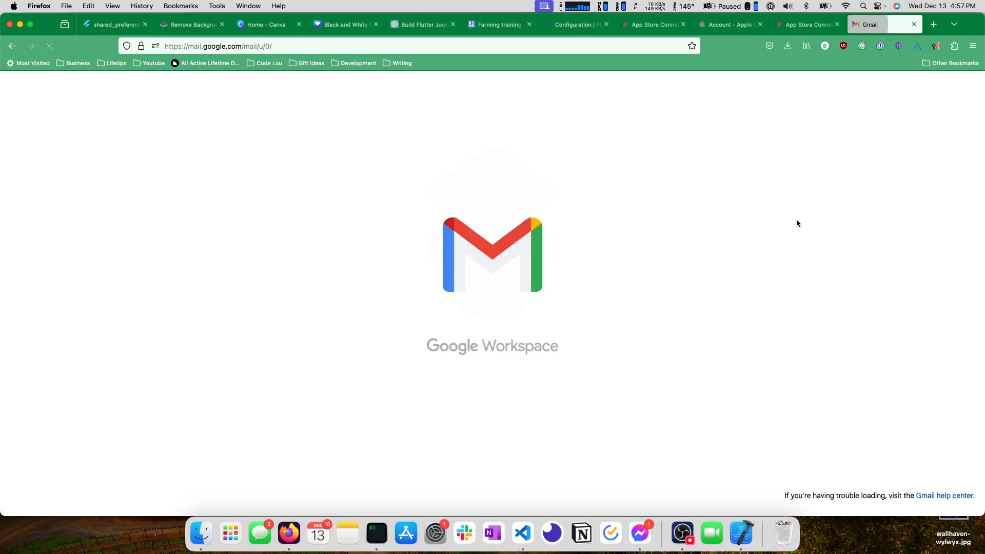
{"action": "key", "text": "super+Tab"}
{"action": "left_click", "coordinate": [684, 536]}
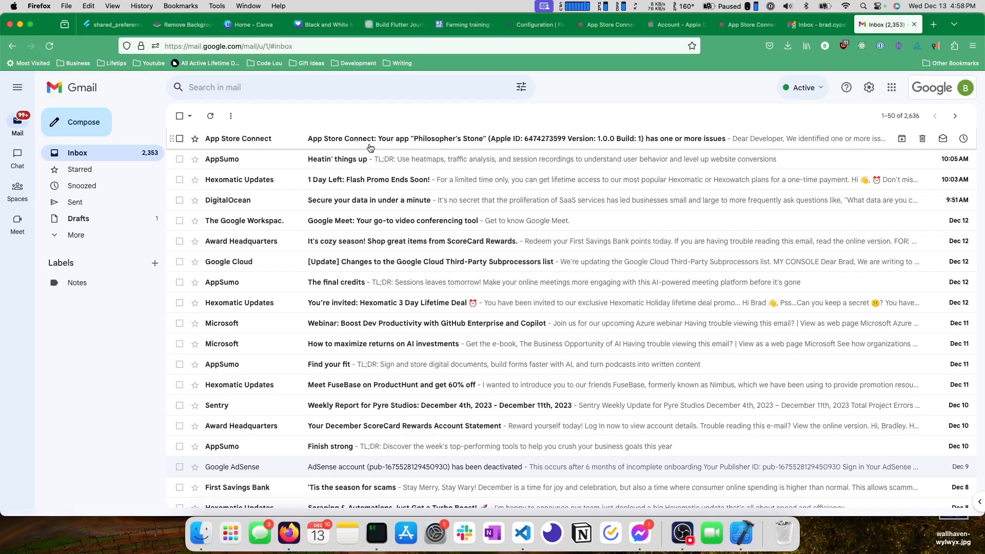
{"action": "left_click", "coordinate": [370, 148]}
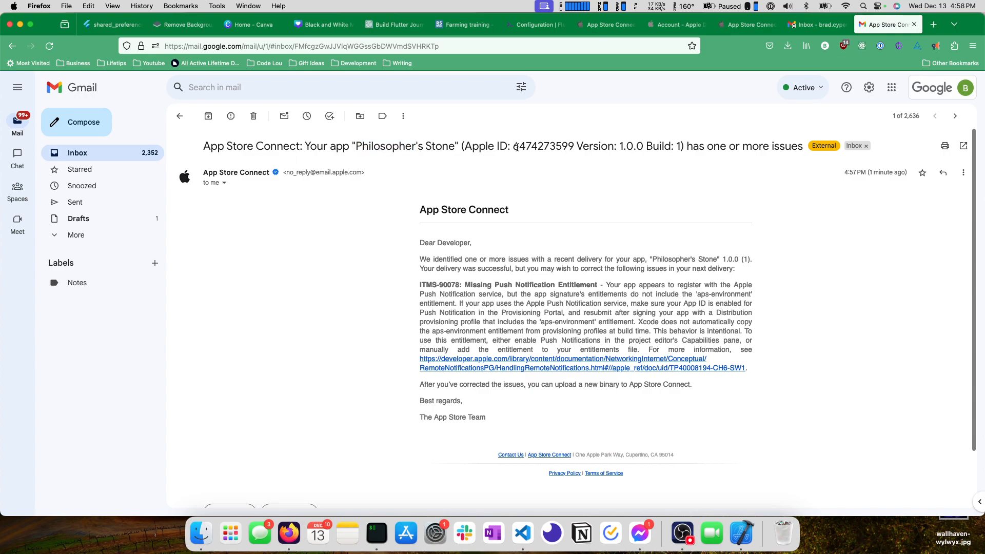
Read the email's ITMS-90078 Missing Push Notification Entitlement notice, including how to handle the aps-environment entitlement.
{"action": "left_click_drag", "start_coordinate": [464, 285], "coordinate": [598, 283]}
{"action": "left_click", "coordinate": [616, 284]}
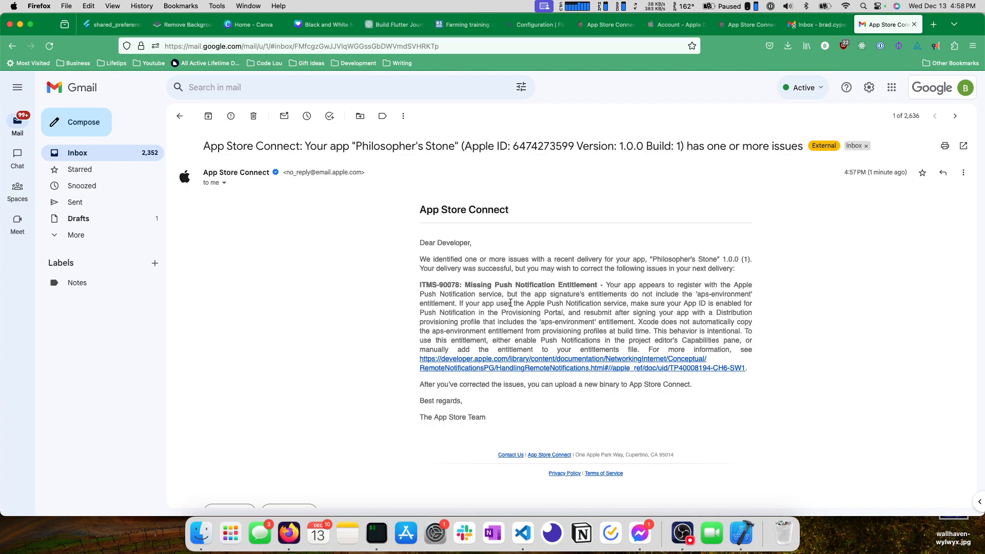
{"action": "left_click_drag", "start_coordinate": [472, 304], "coordinate": [630, 304]}
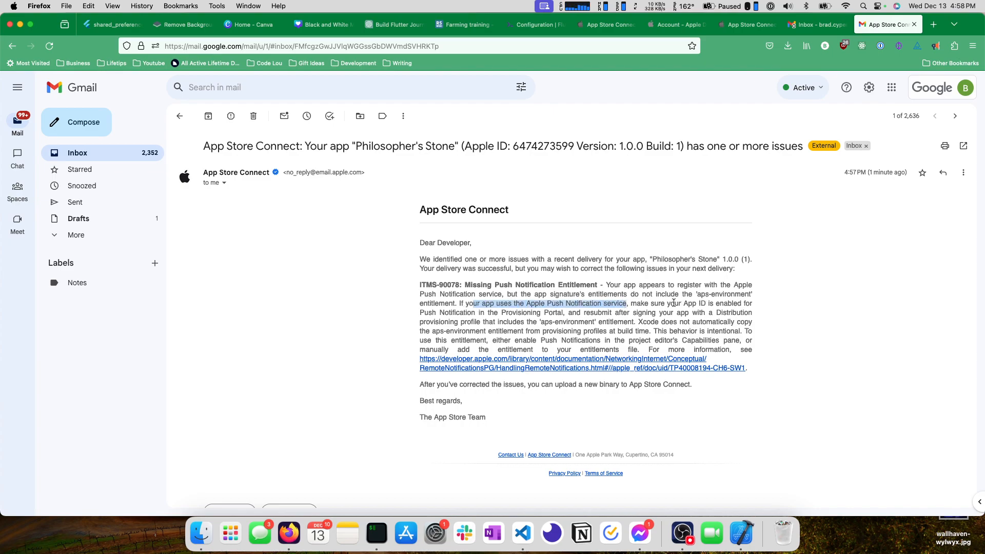
{"action": "left_click", "coordinate": [431, 314]}
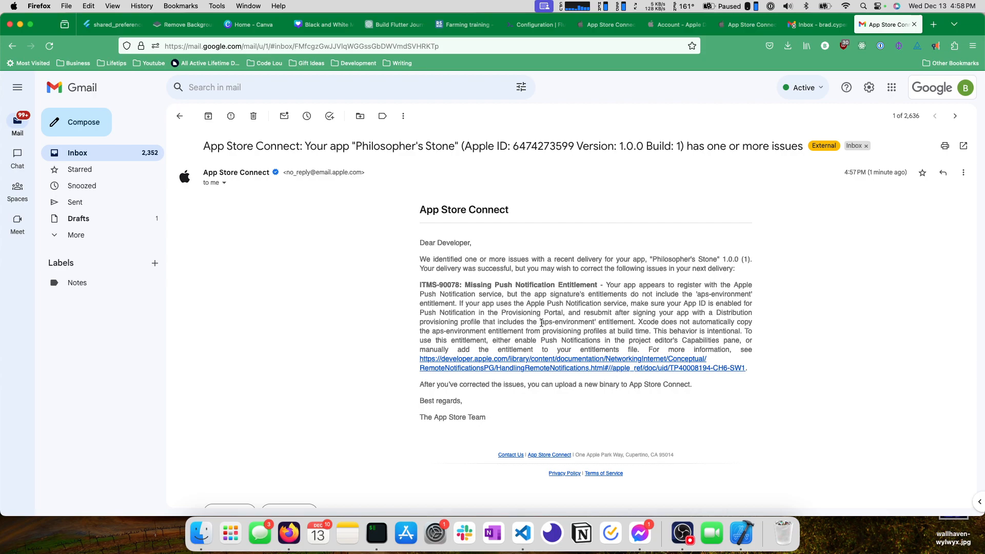
{"action": "mouse_move", "coordinate": [637, 322]}
{"action": "left_mouse_down"}
{"action": "mouse_move", "coordinate": [456, 322]}
{"action": "mouse_move", "coordinate": [648, 334]}
{"action": "left_mouse_up"}
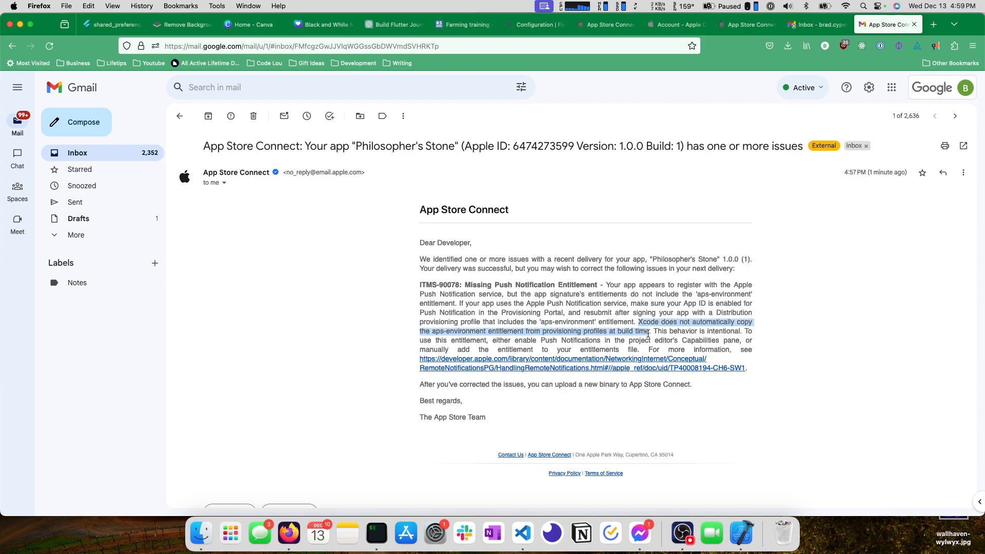
{"action": "left_click", "coordinate": [682, 334]}
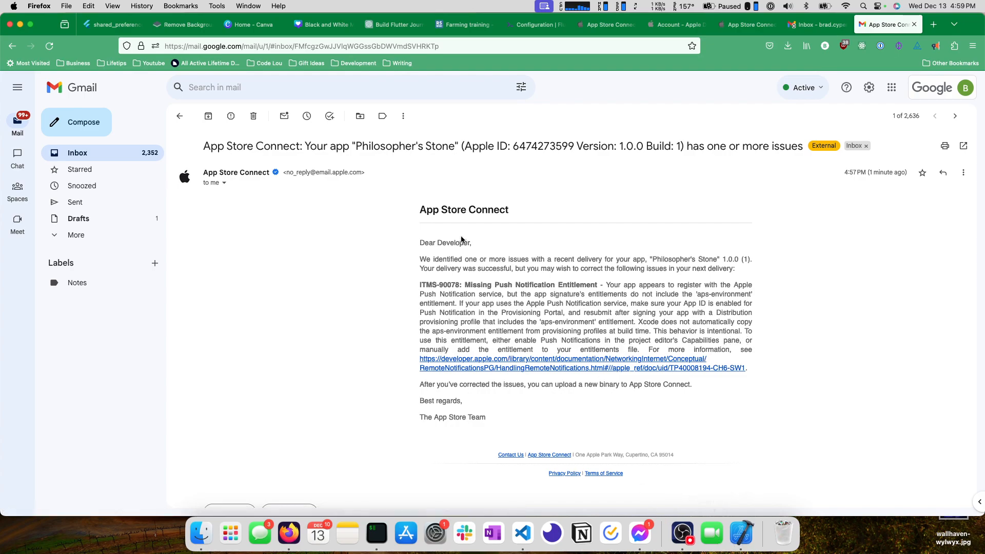
{"action": "triple_click", "coordinate": [611, 296]}
{"action": "left_click", "coordinate": [613, 295]}
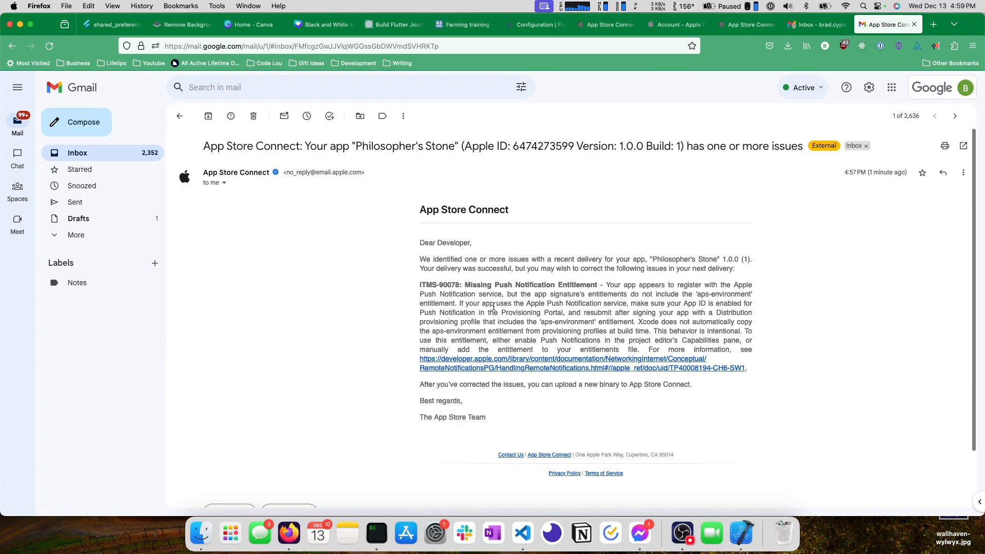
Reload the TestFlight iOS builds and save build 1's export compliance as "None of the algorithms mentioned above".
{"action": "left_click", "coordinate": [746, 25]}
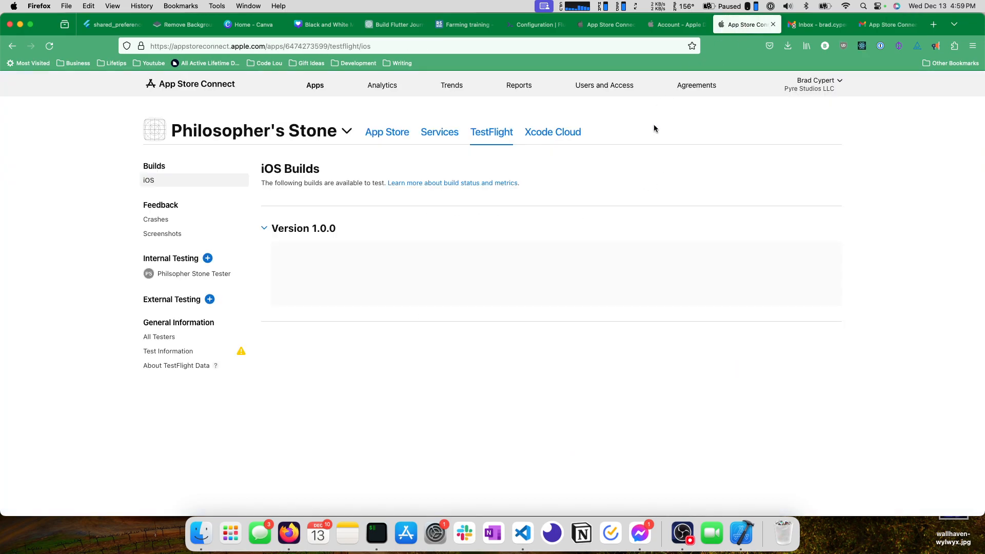
{"action": "left_click", "coordinate": [49, 46]}
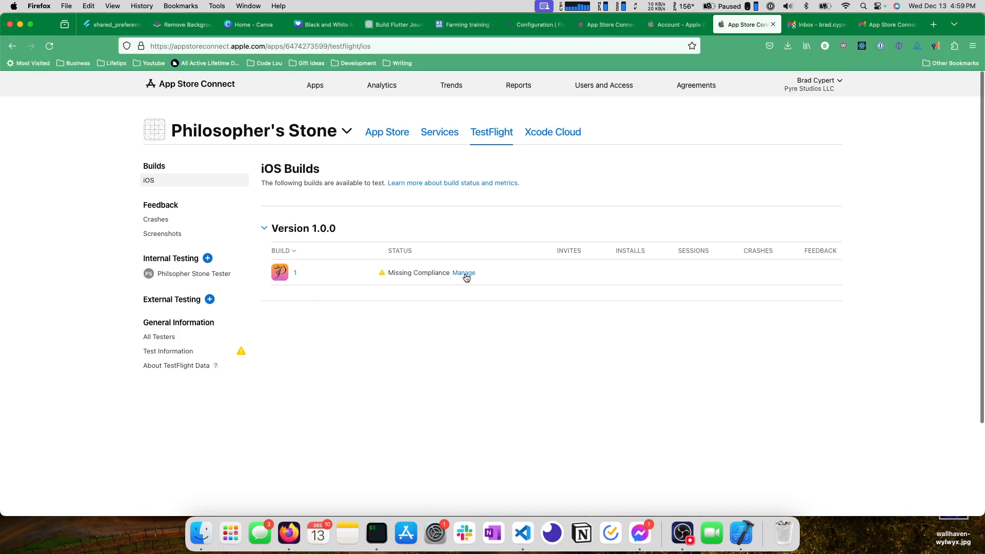
{"action": "left_click", "coordinate": [465, 273]}
{"action": "left_click_drag", "start_coordinate": [330, 199], "coordinate": [525, 198]}
{"action": "left_click", "coordinate": [525, 198]}
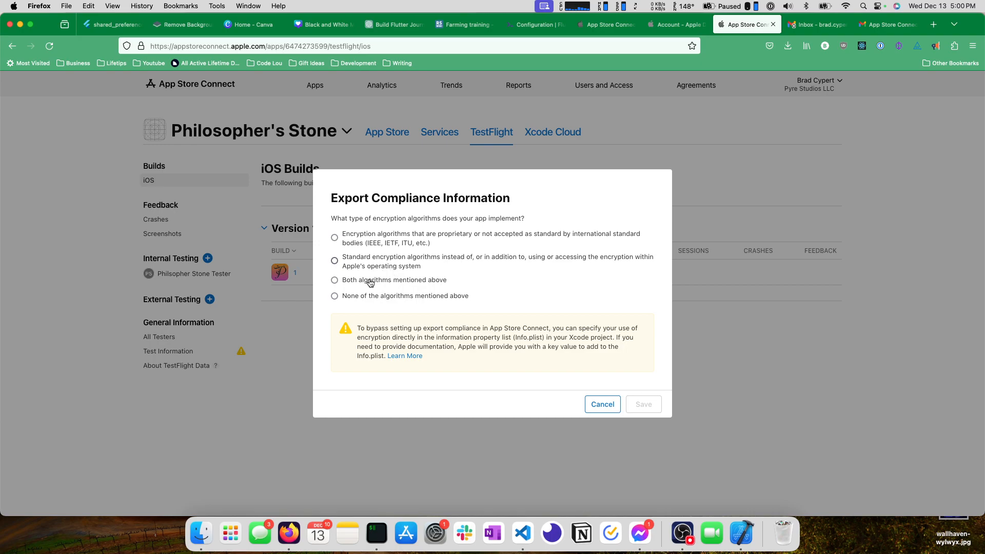
{"action": "left_click", "coordinate": [378, 296]}
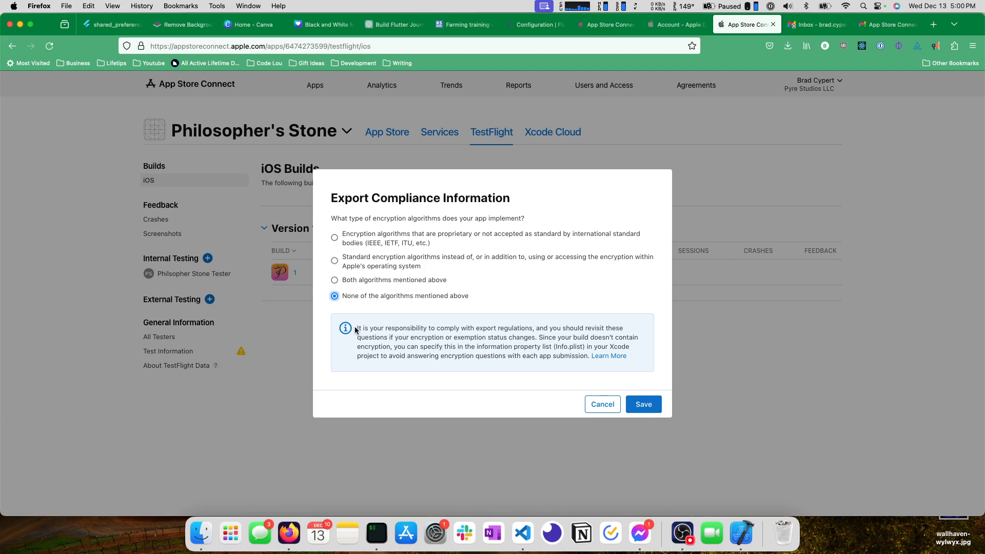
{"action": "left_click_drag", "start_coordinate": [356, 327], "coordinate": [597, 362]}
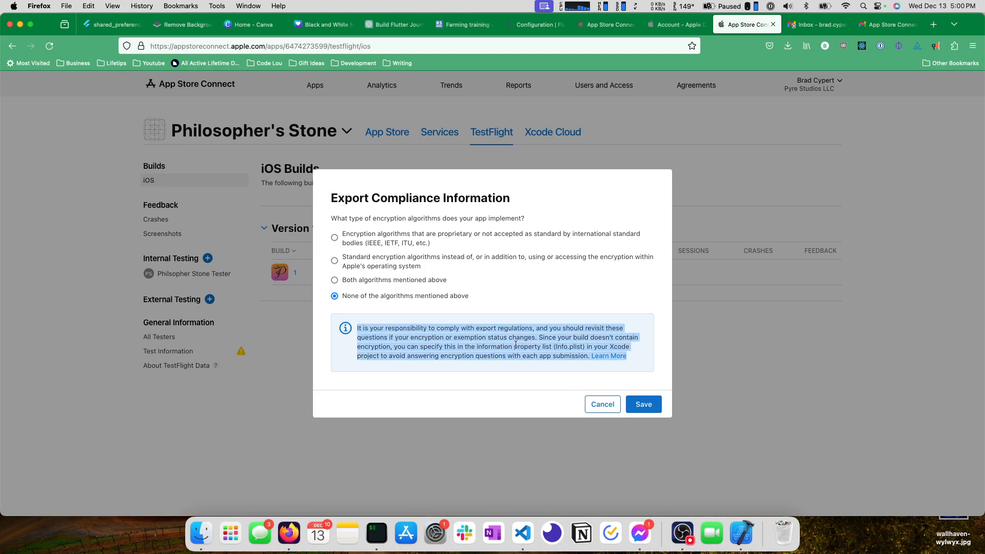
{"action": "left_click", "coordinate": [536, 342]}
{"action": "left_click", "coordinate": [643, 404]}
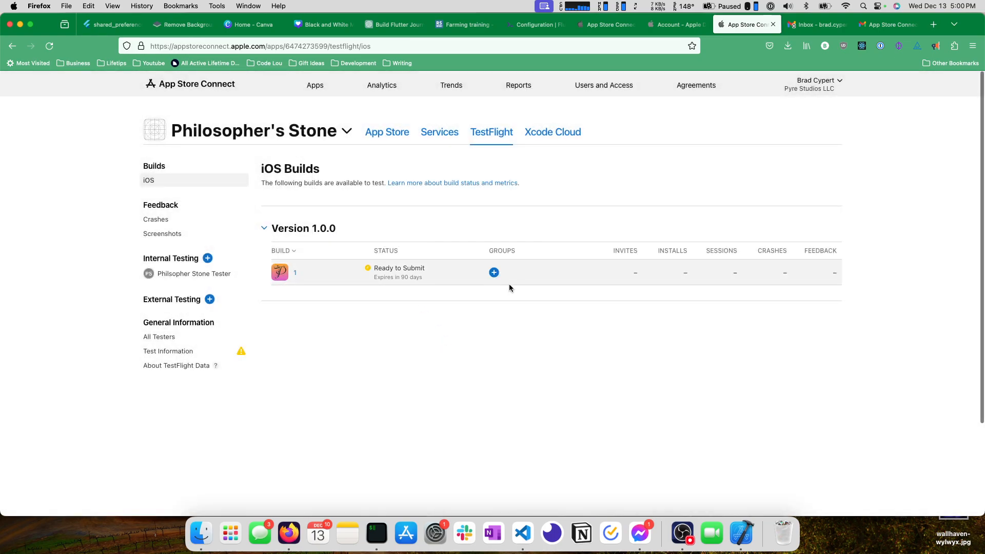
Check the internal groups offered for build 1 and reload the builds list to see its group assignment.
{"action": "left_click", "coordinate": [494, 273]}
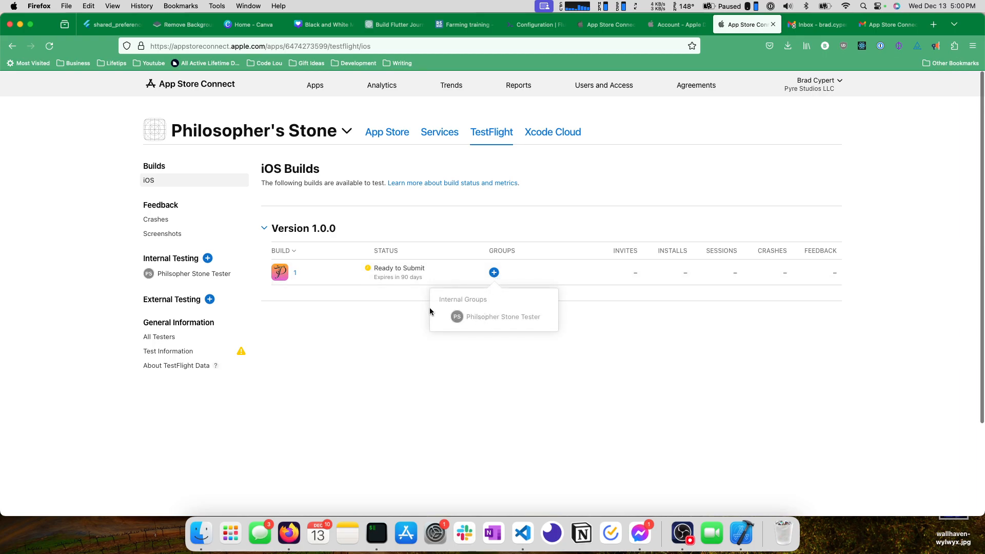
{"action": "key", "text": "super+r"}
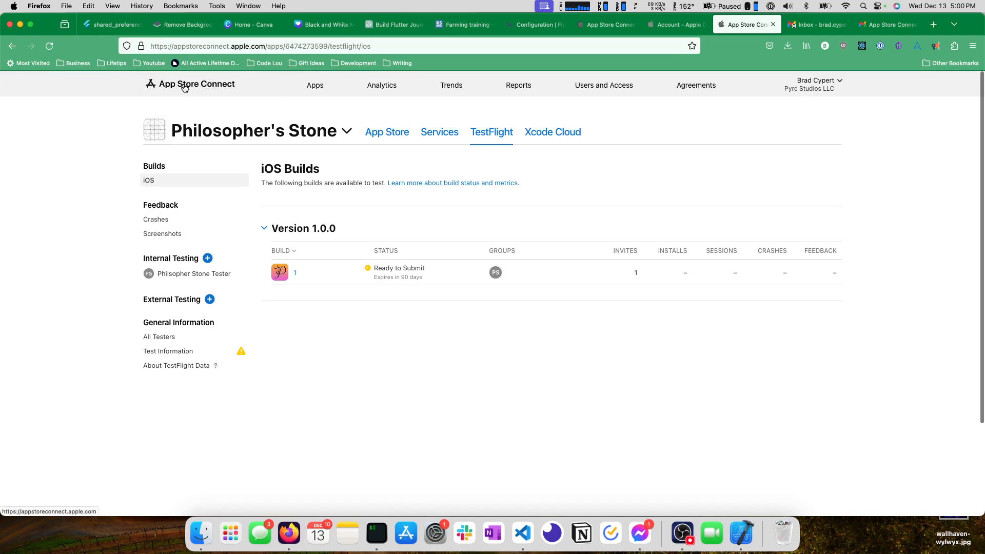
{"action": "mouse_move", "coordinate": [495, 273]}
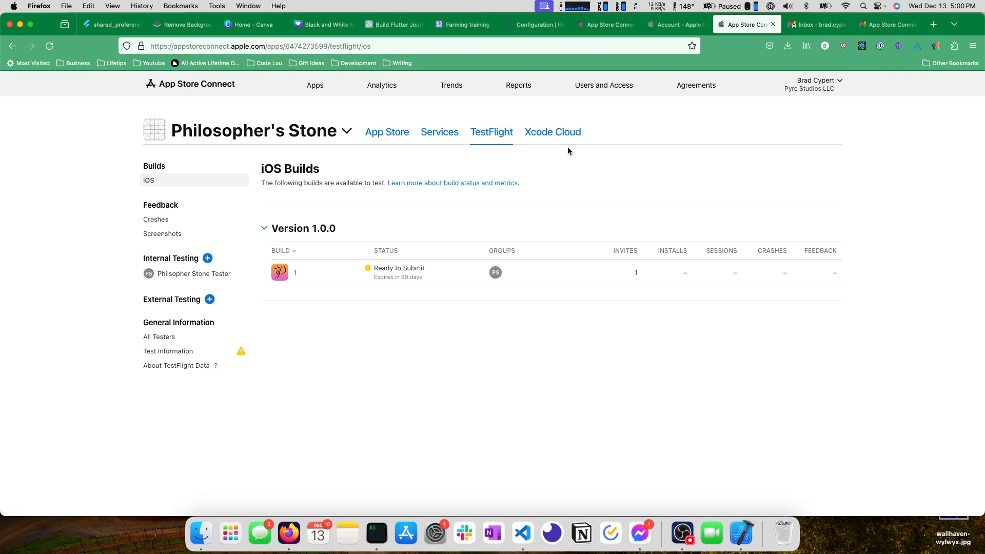
Return to the Gmail inbox and open the TestFlight email inviting you to test Philosopher's Stone.
{"action": "left_click", "coordinate": [888, 32]}
{"action": "left_click", "coordinate": [176, 116]}
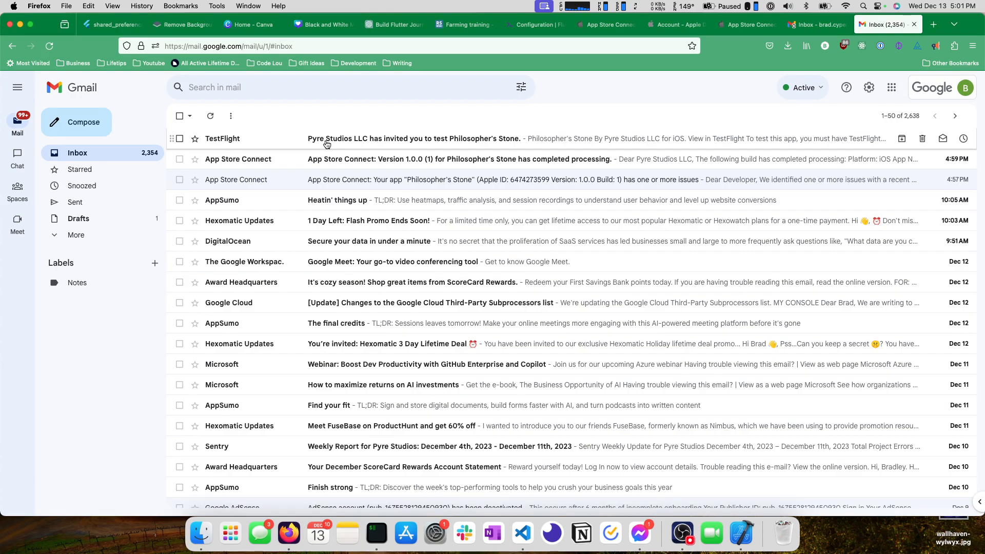
{"action": "left_click", "coordinate": [362, 144]}
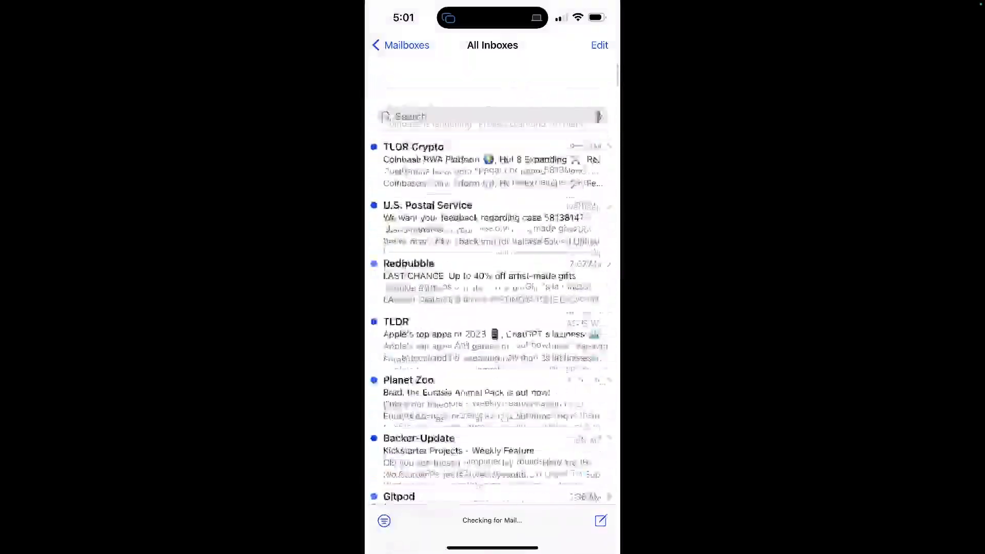
On the iPhone, search Mail for "Testflight", open the Philosopher's Stone invitation and view it in TestFlight.
{"action": "left_click", "coordinate": [493, 101]}
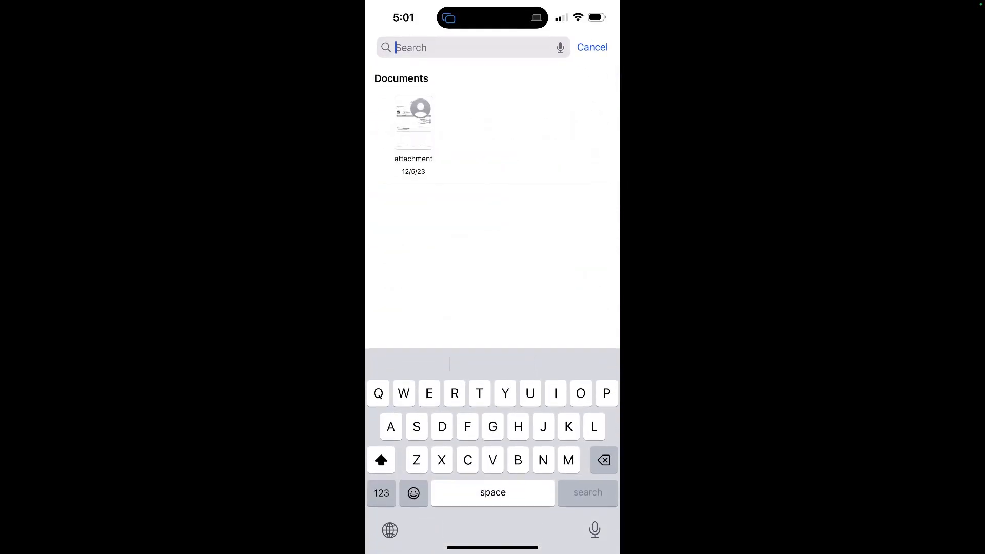
{"action": "type", "text": "Testflight"}
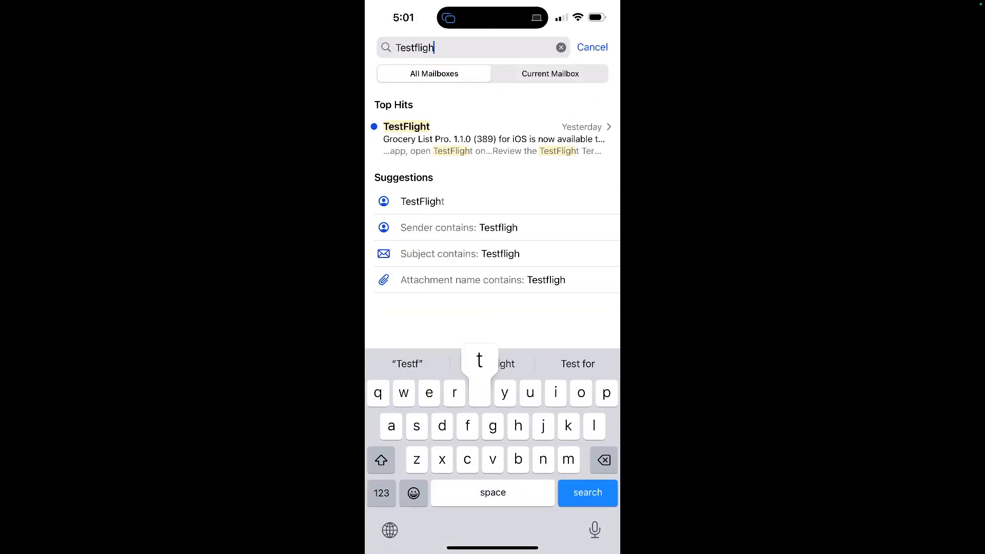
{"action": "key", "text": "Return"}
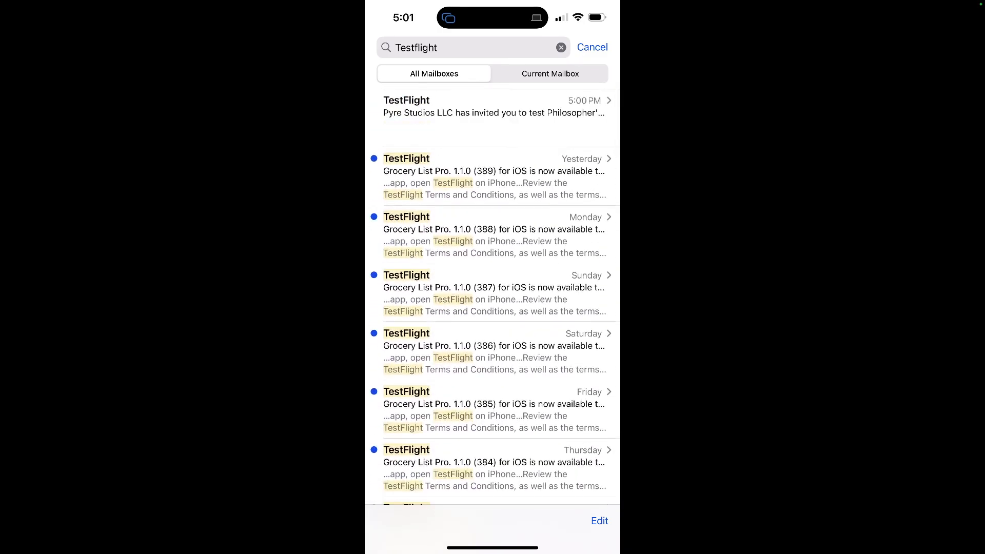
{"action": "left_click", "coordinate": [493, 113]}
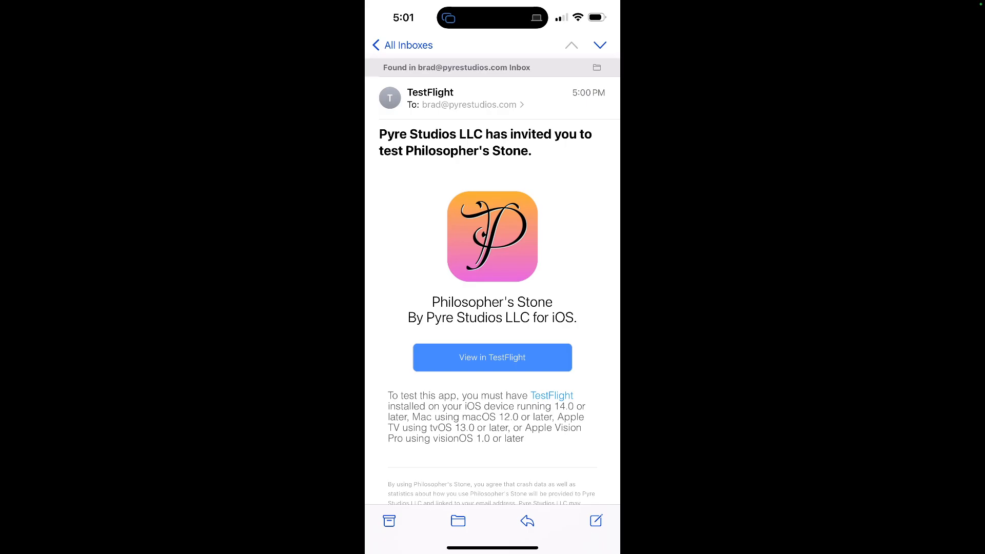
{"action": "left_click", "coordinate": [492, 357]}
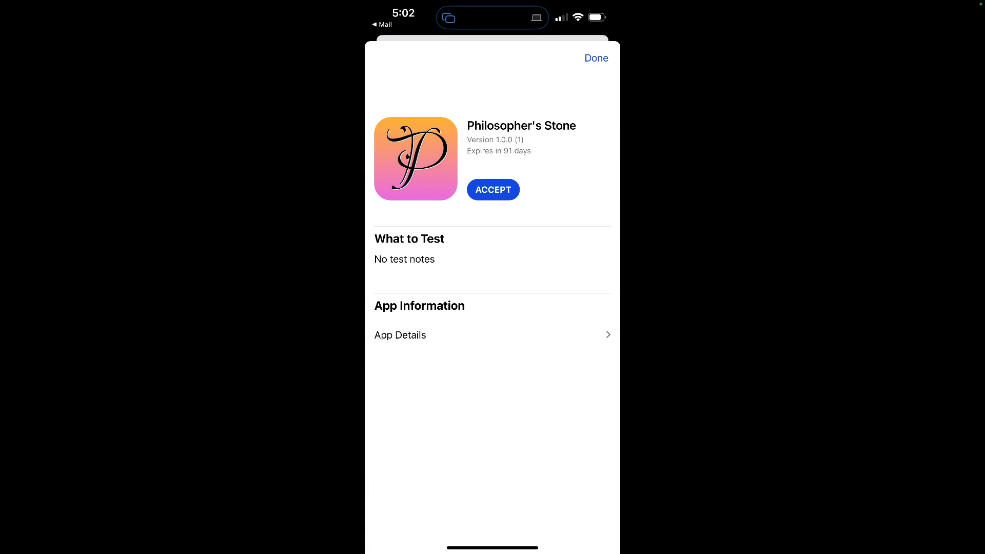
Accept and install Philosopher's Stone 1.0.0 (1) in TestFlight, and check its App Details build information.
{"action": "left_click", "coordinate": [492, 335]}
{"action": "left_click", "coordinate": [390, 57]}
{"action": "left_click", "coordinate": [493, 190]}
{"action": "left_click", "coordinate": [494, 190]}
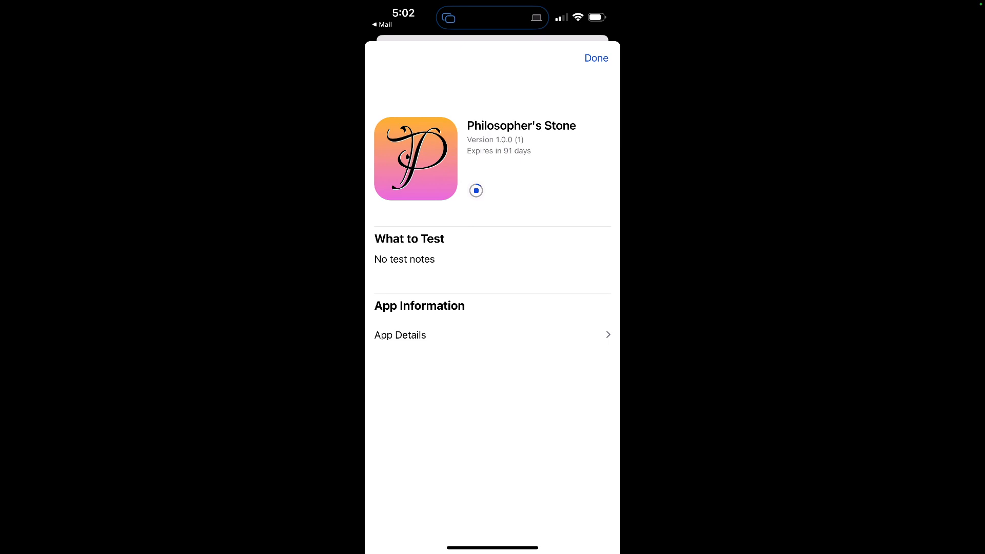
{"action": "left_click", "coordinate": [400, 334]}
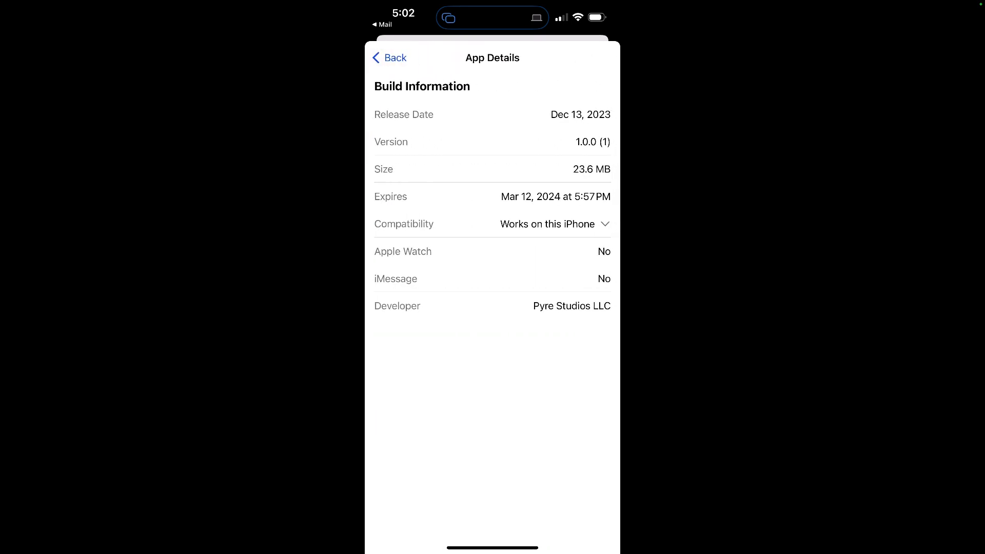
{"action": "left_click", "coordinate": [390, 57]}
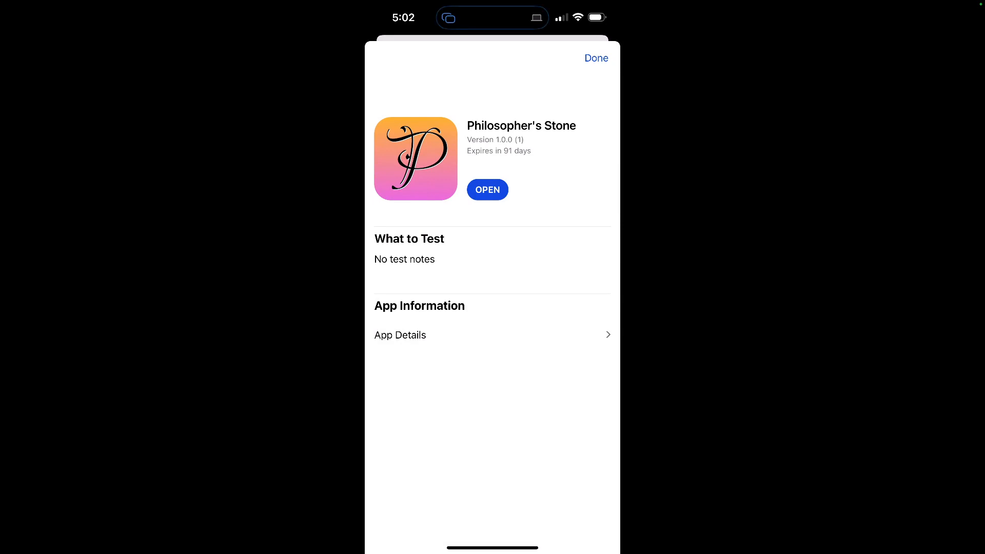
Open the installed Philosopher's Stone beta from TestFlight and allow it to send notifications.
{"action": "left_click_drag", "start_coordinate": [492, 257], "coordinate": [492, 333]}
{"action": "left_click", "coordinate": [488, 189]}
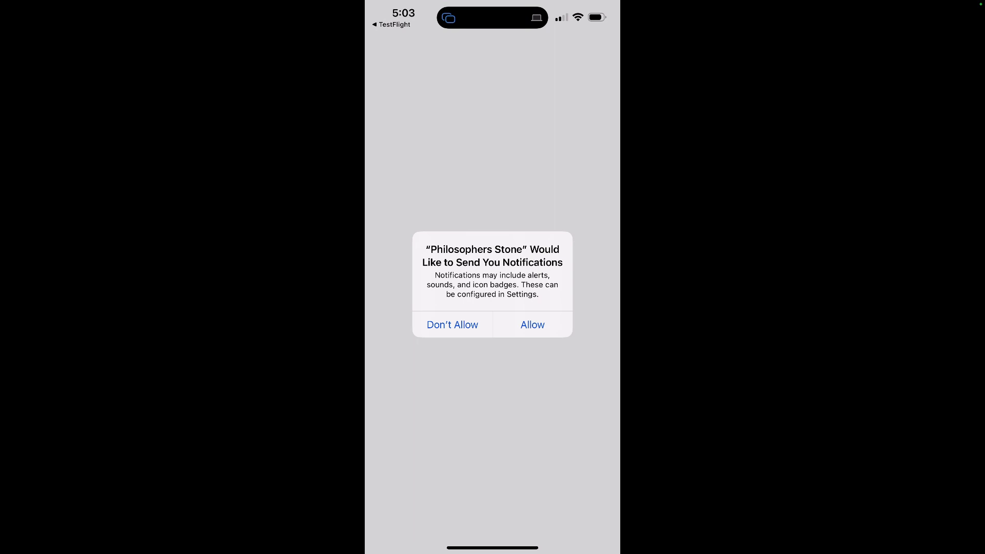
{"action": "left_click", "coordinate": [532, 324]}
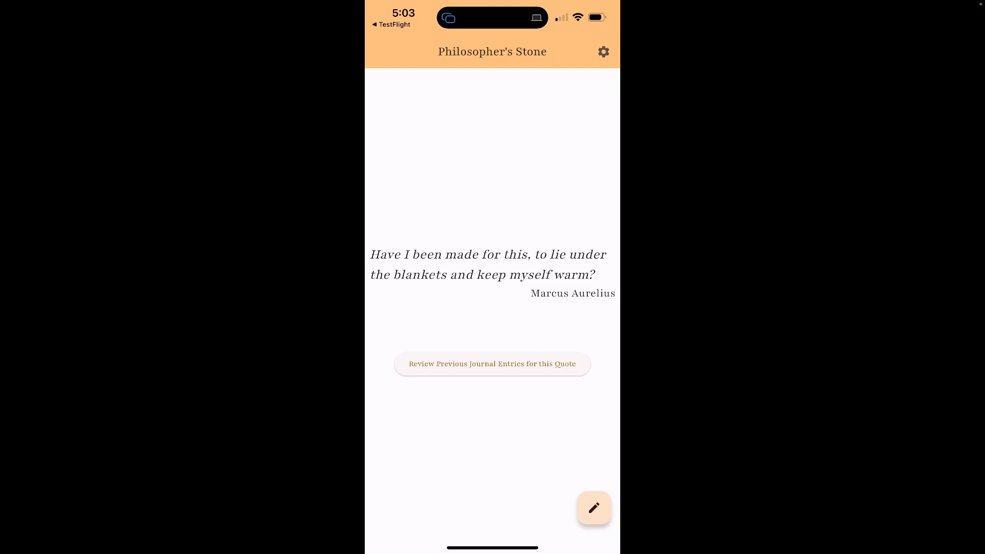
Check the previous journal entries for the Marcus Aurelius quote and close the list.
{"action": "left_click", "coordinate": [506, 364]}
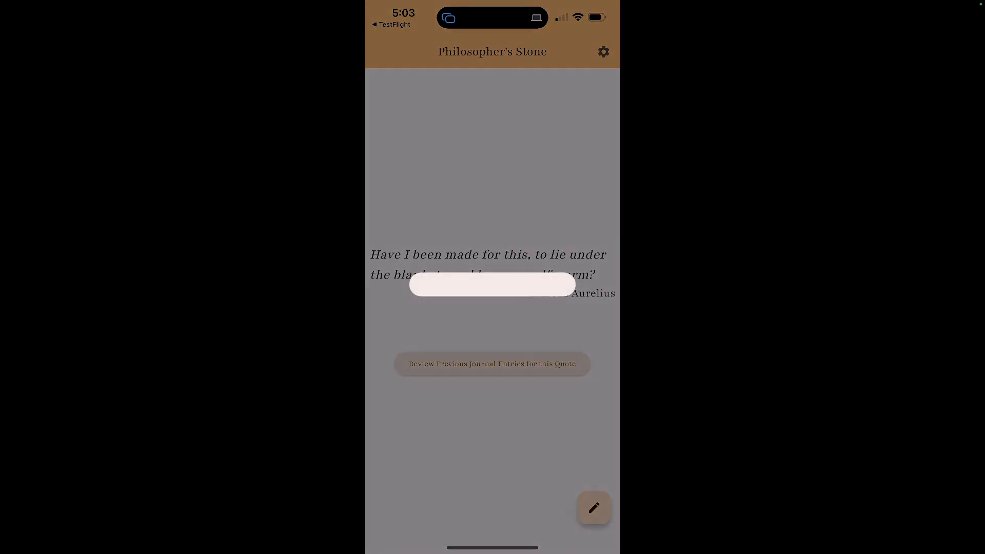
{"action": "left_click", "coordinate": [549, 364]}
{"action": "left_click", "coordinate": [492, 436]}
Submit the journal entry "I'd like to reflect on this more" for the quote and review it among the previous entries.
{"action": "left_click", "coordinate": [594, 508]}
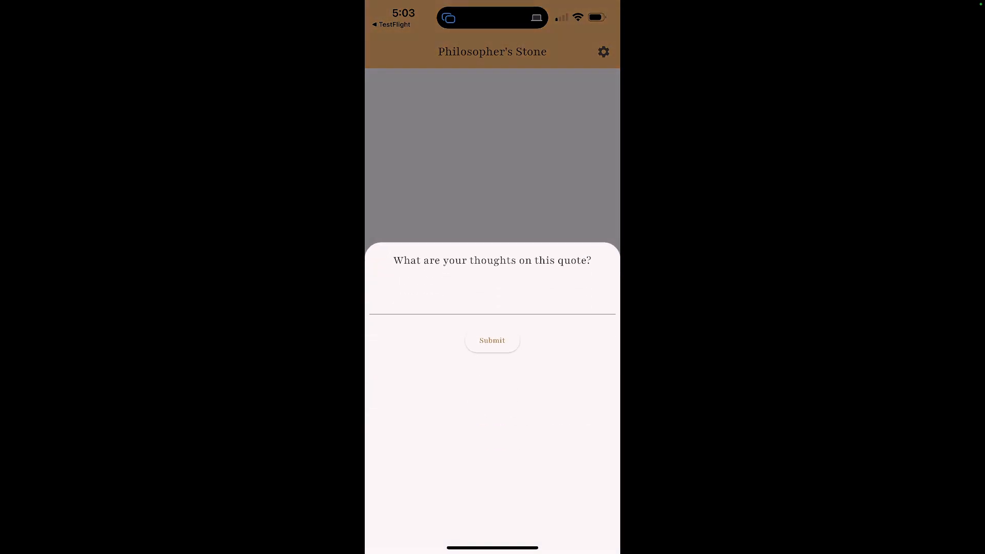
{"action": "left_click", "coordinate": [492, 300]}
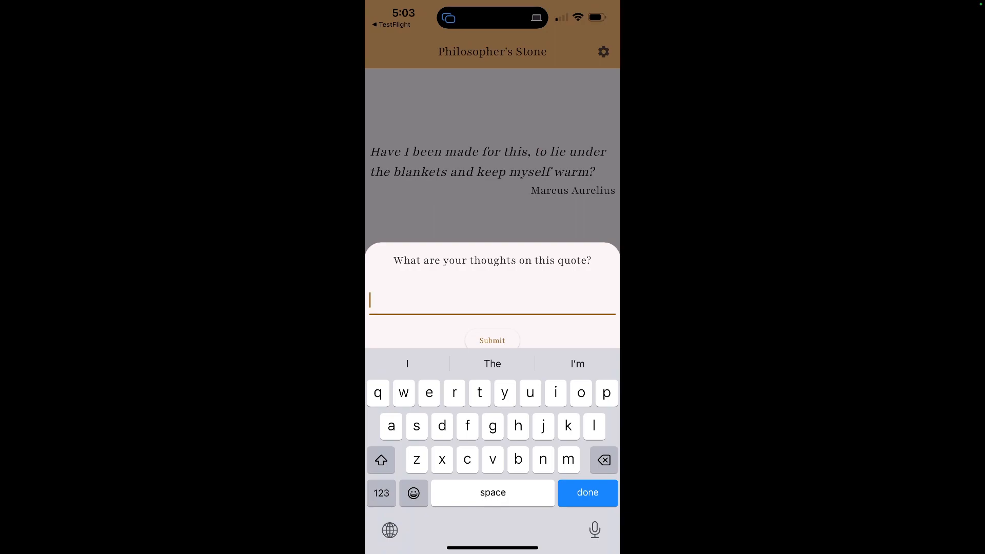
{"action": "type", "text": "I'd like to reflect on this more"}
{"action": "left_click", "coordinate": [588, 493]}
{"action": "left_click", "coordinate": [492, 340]}
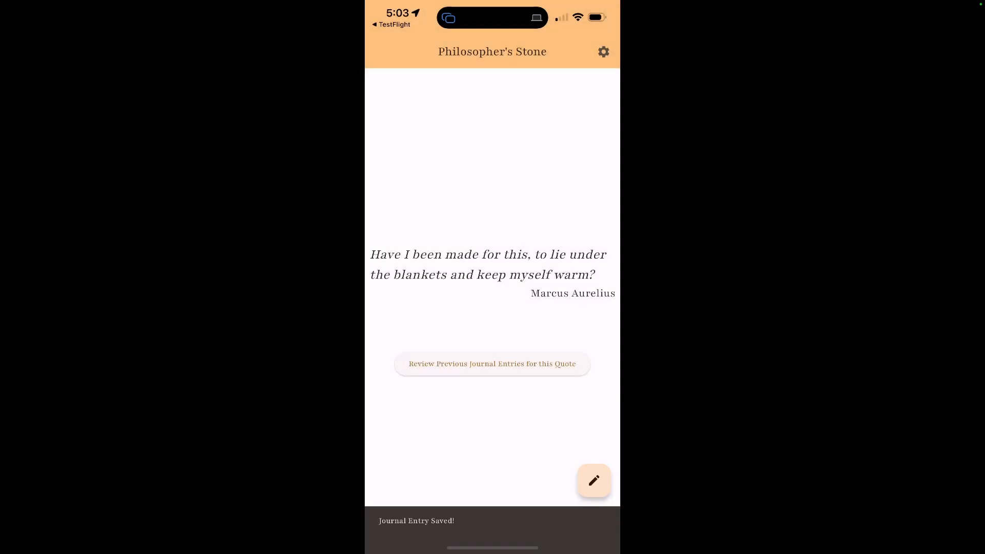
{"action": "left_click", "coordinate": [492, 363]}
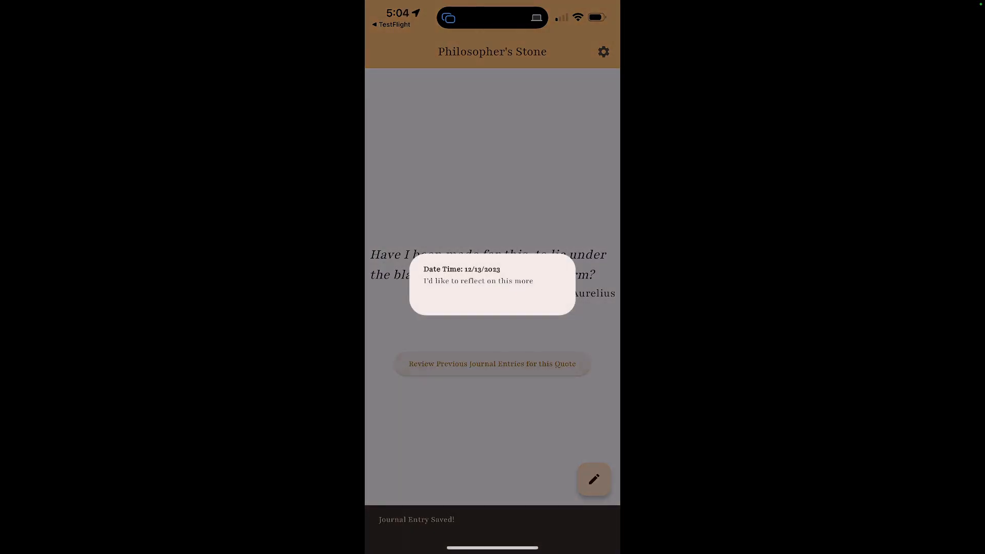
{"action": "left_click", "coordinate": [492, 420]}
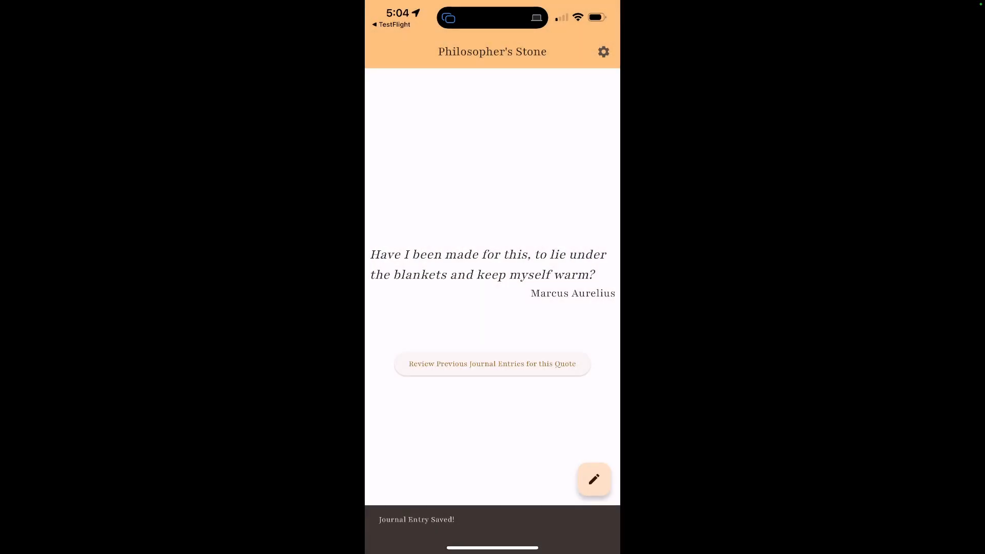
Turn on Allow Notifications in the app's settings, and recheck that setting and the quote's saved journal entry.
{"action": "left_click", "coordinate": [603, 52]}
{"action": "left_click", "coordinate": [584, 114]}
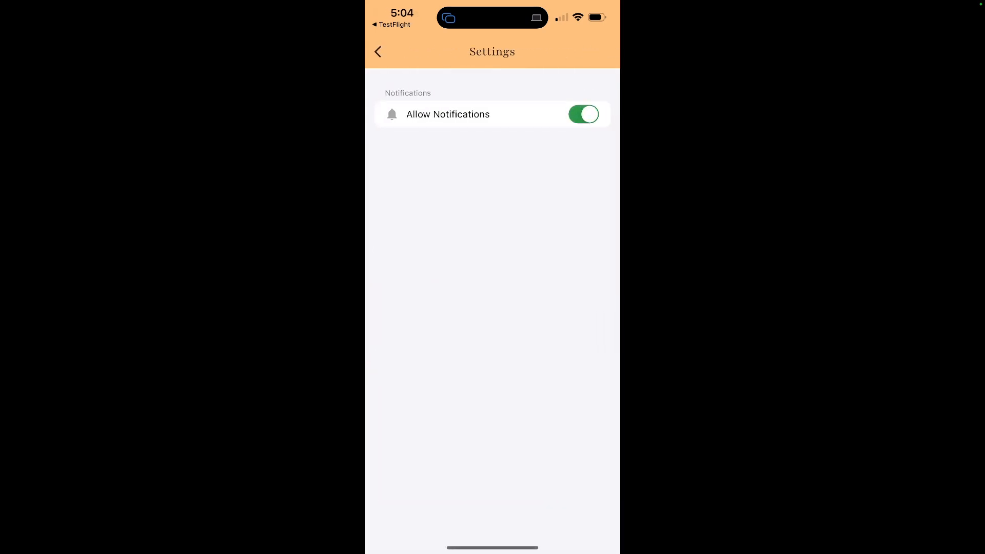
{"action": "left_click", "coordinate": [378, 52]}
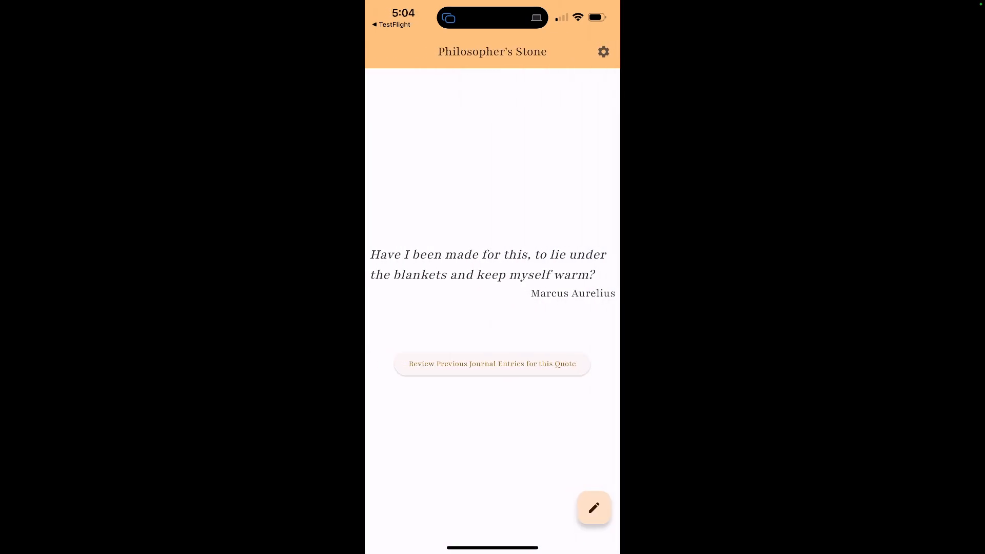
{"action": "left_click", "coordinate": [603, 52]}
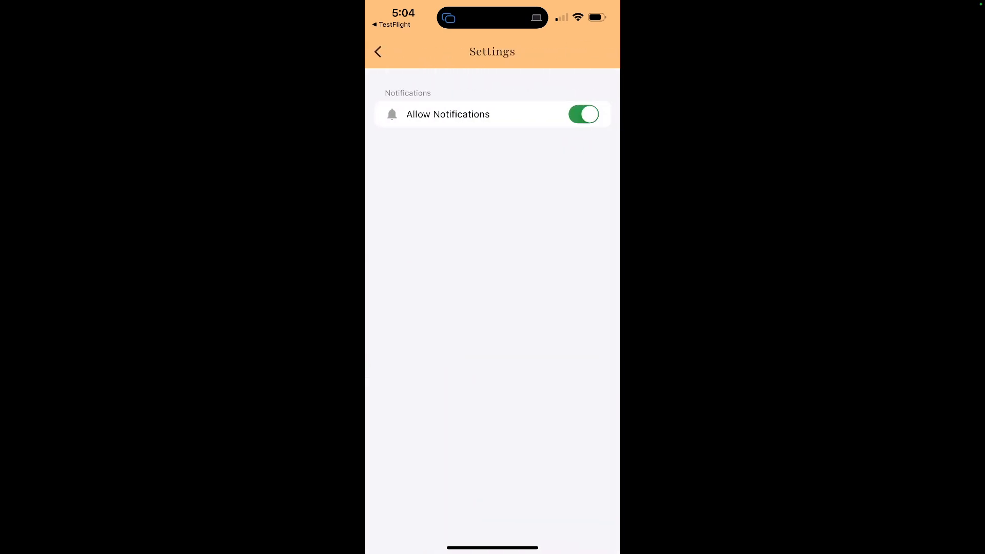
{"action": "left_click", "coordinate": [378, 52]}
{"action": "left_click", "coordinate": [493, 363]}
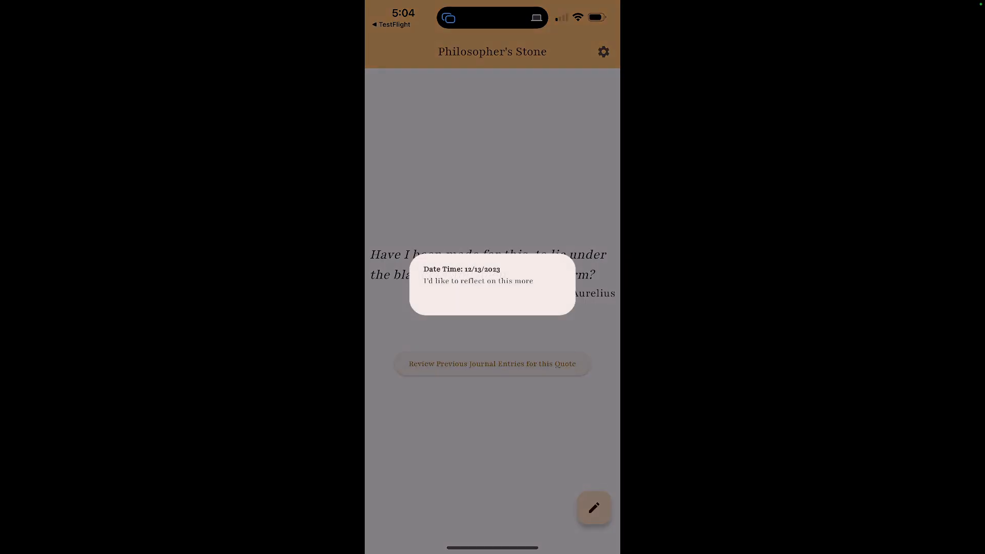
{"action": "left_click", "coordinate": [493, 436]}
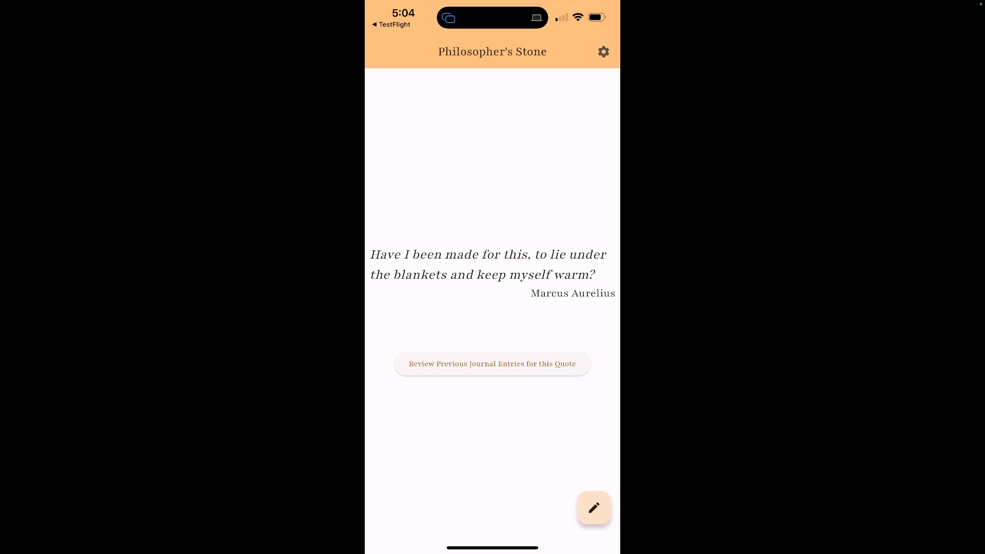
Stop mirroring the iPhone screen to the MacBook Pro.
{"action": "left_click", "coordinate": [493, 18]}
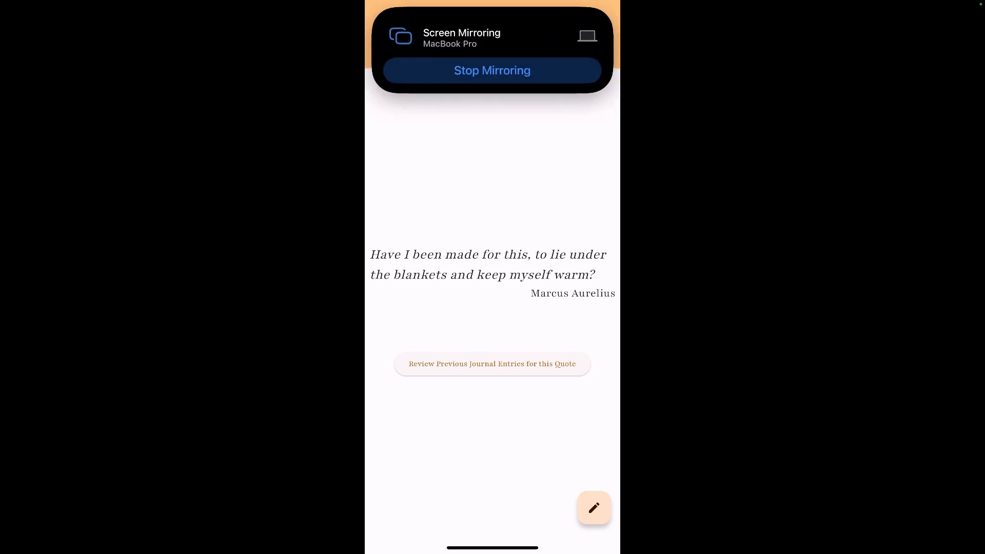
{"action": "left_click", "coordinate": [492, 71]}
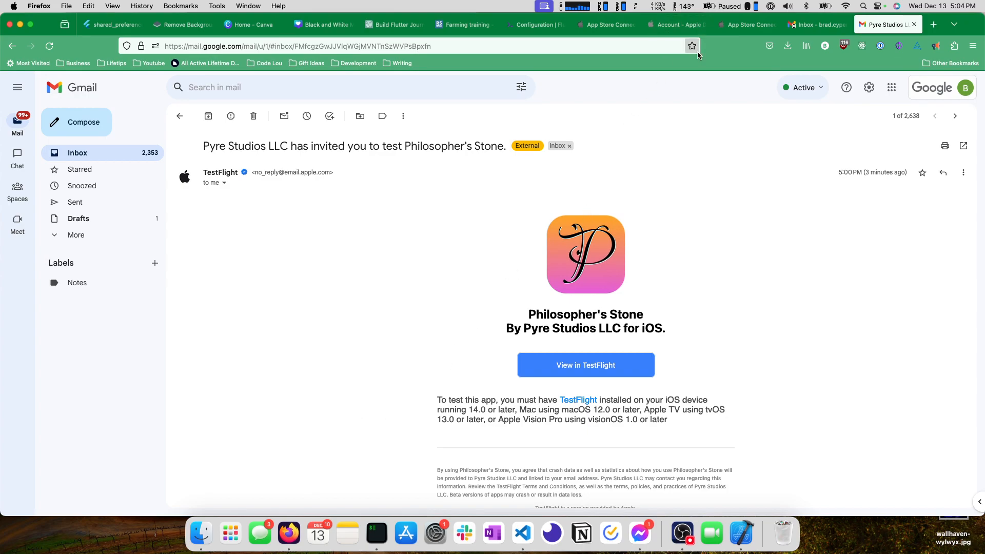
Switch back to App Store Connect and open the App Store page for Philosopher's Stone.
{"action": "left_click", "coordinate": [725, 25]}
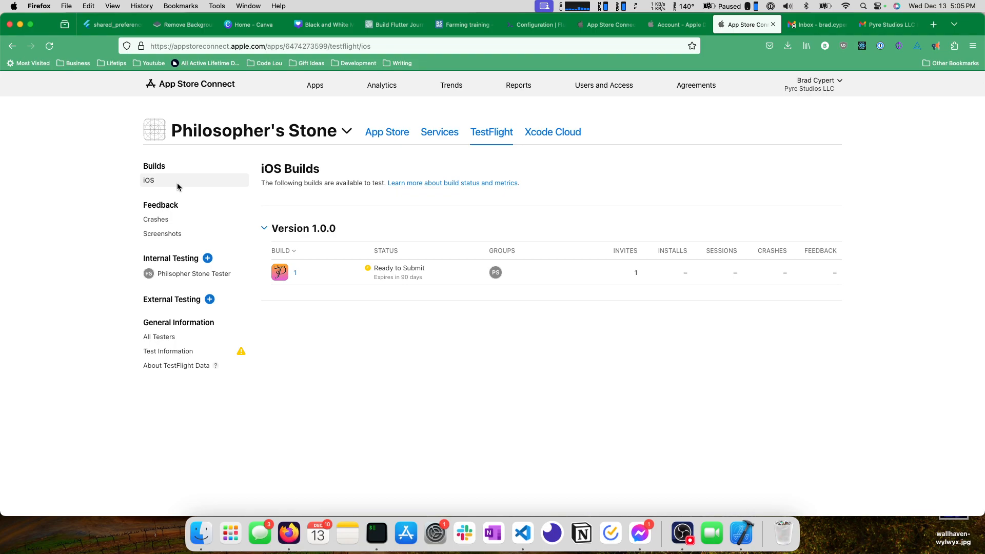
{"action": "left_click", "coordinate": [382, 135]}
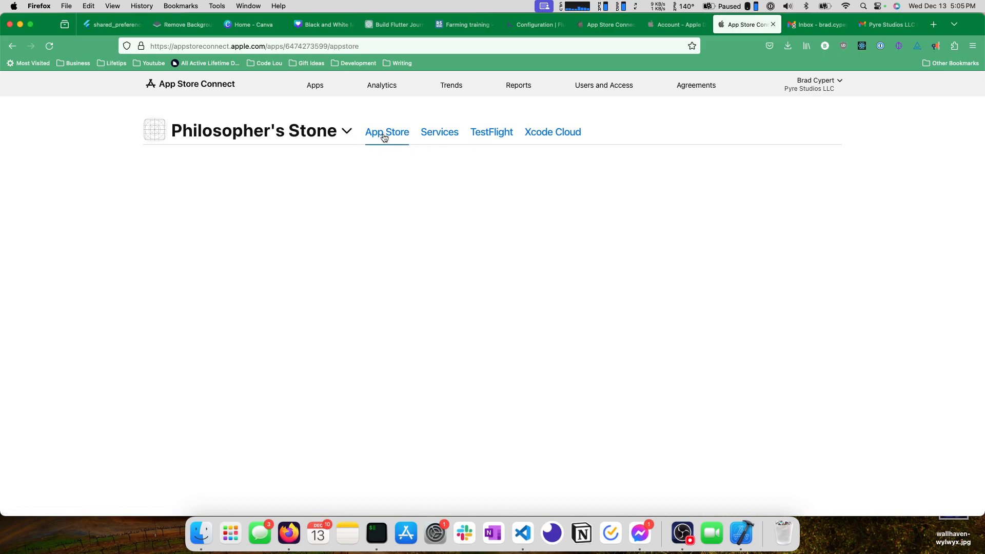